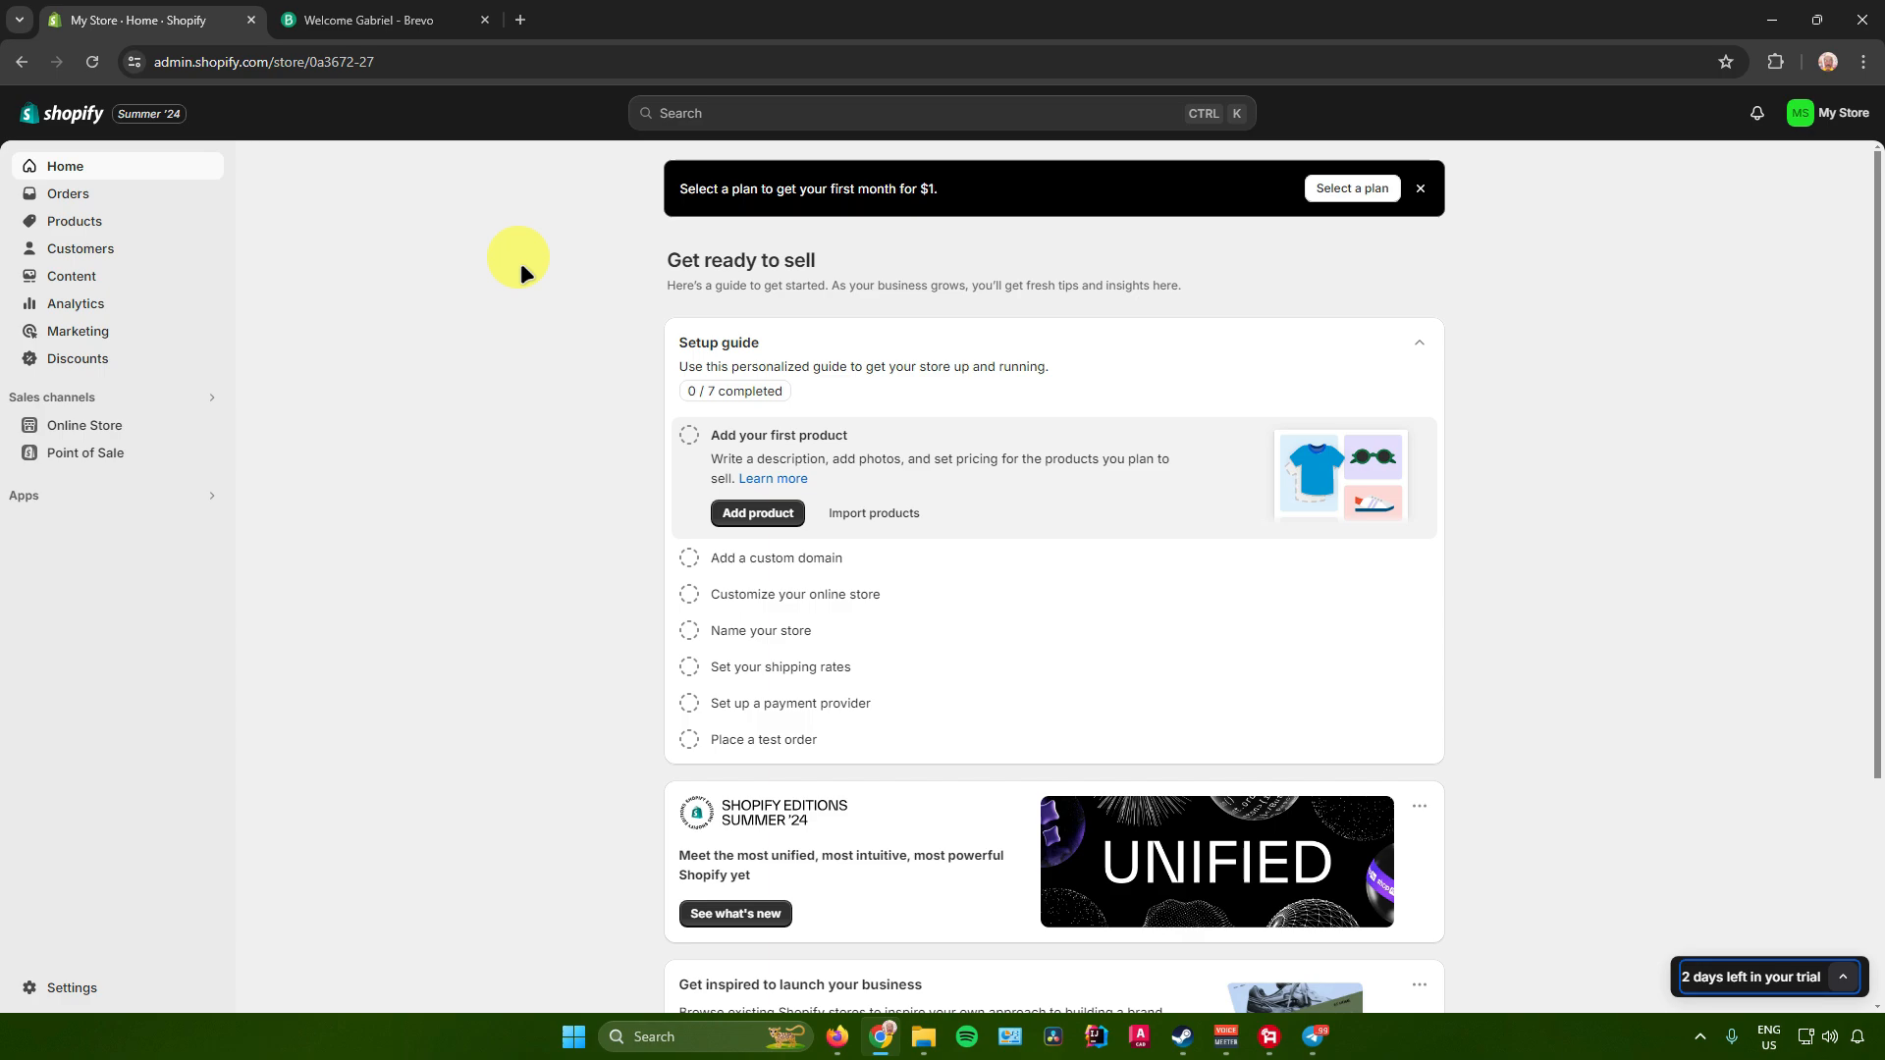
# Check the open Brevo account, return to the Shopify admin, and open the Shopify App Store through the recommended apps.
pyautogui.click(356, 25)
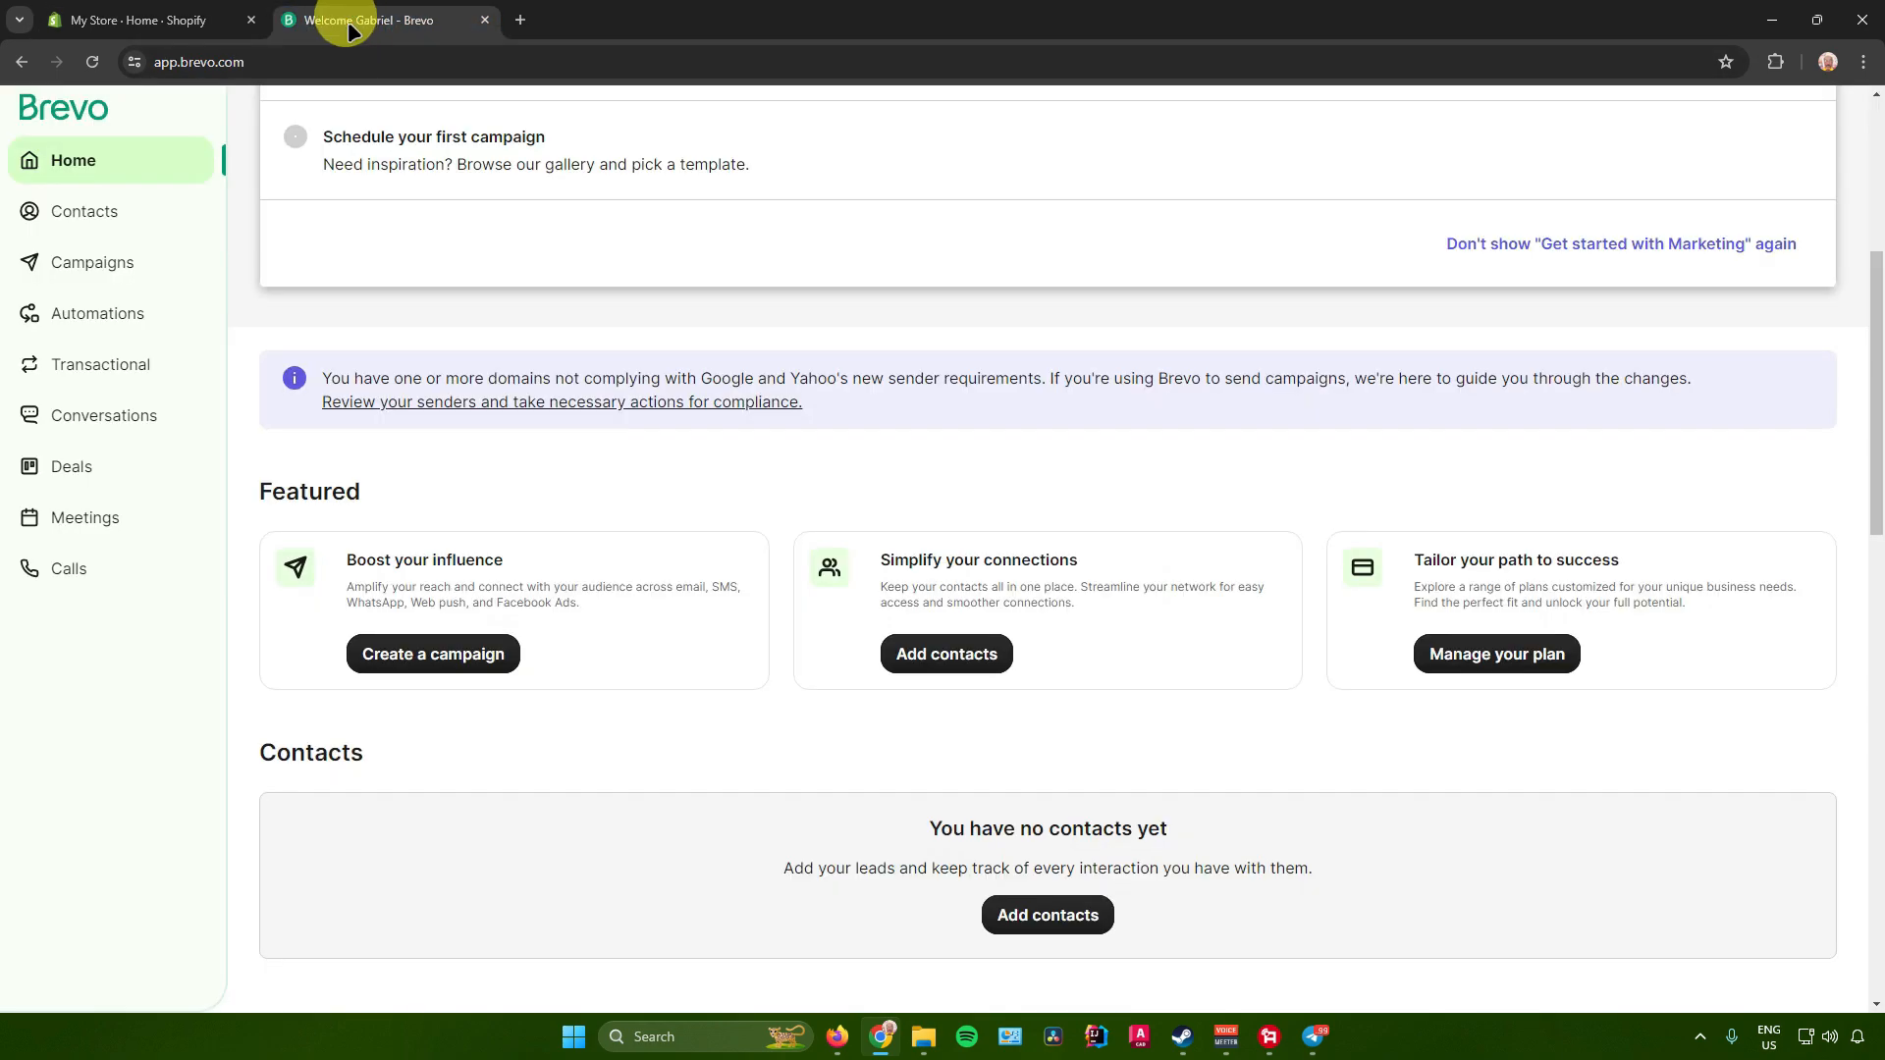
pyautogui.click(187, 22)
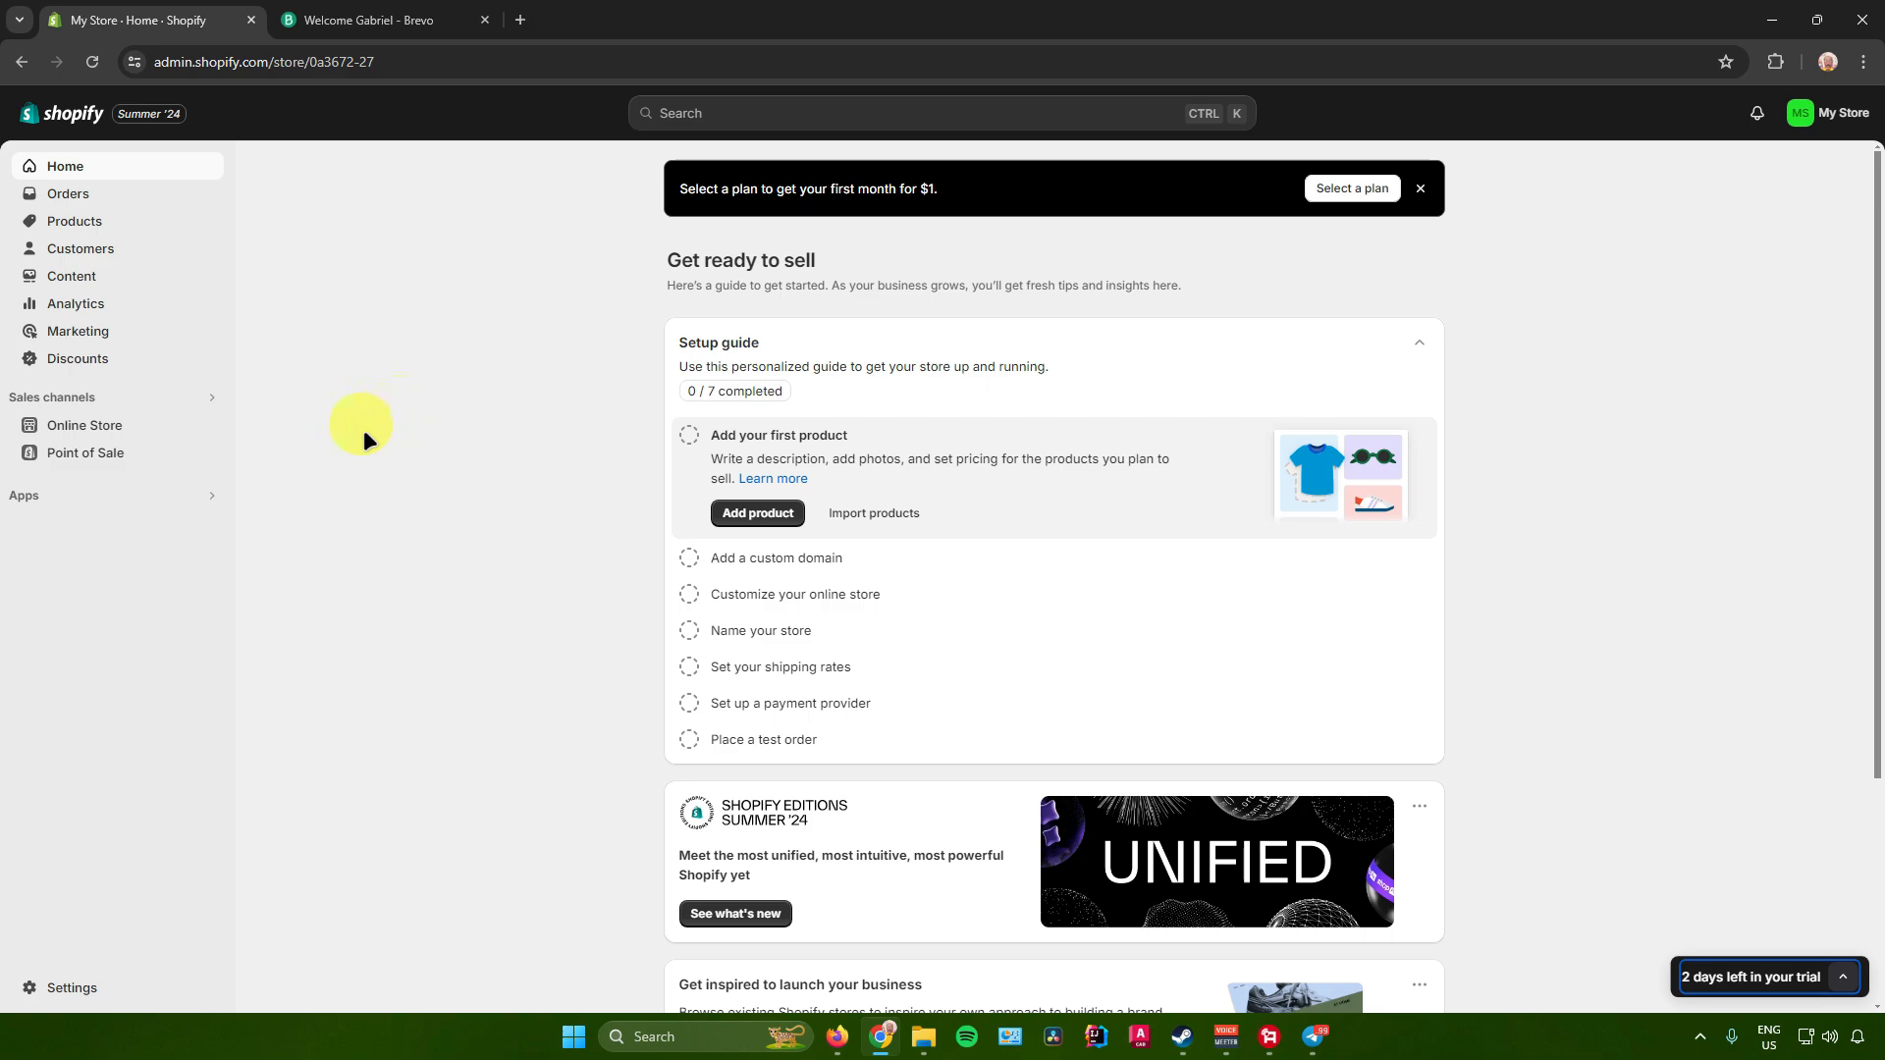
pyautogui.click(211, 501)
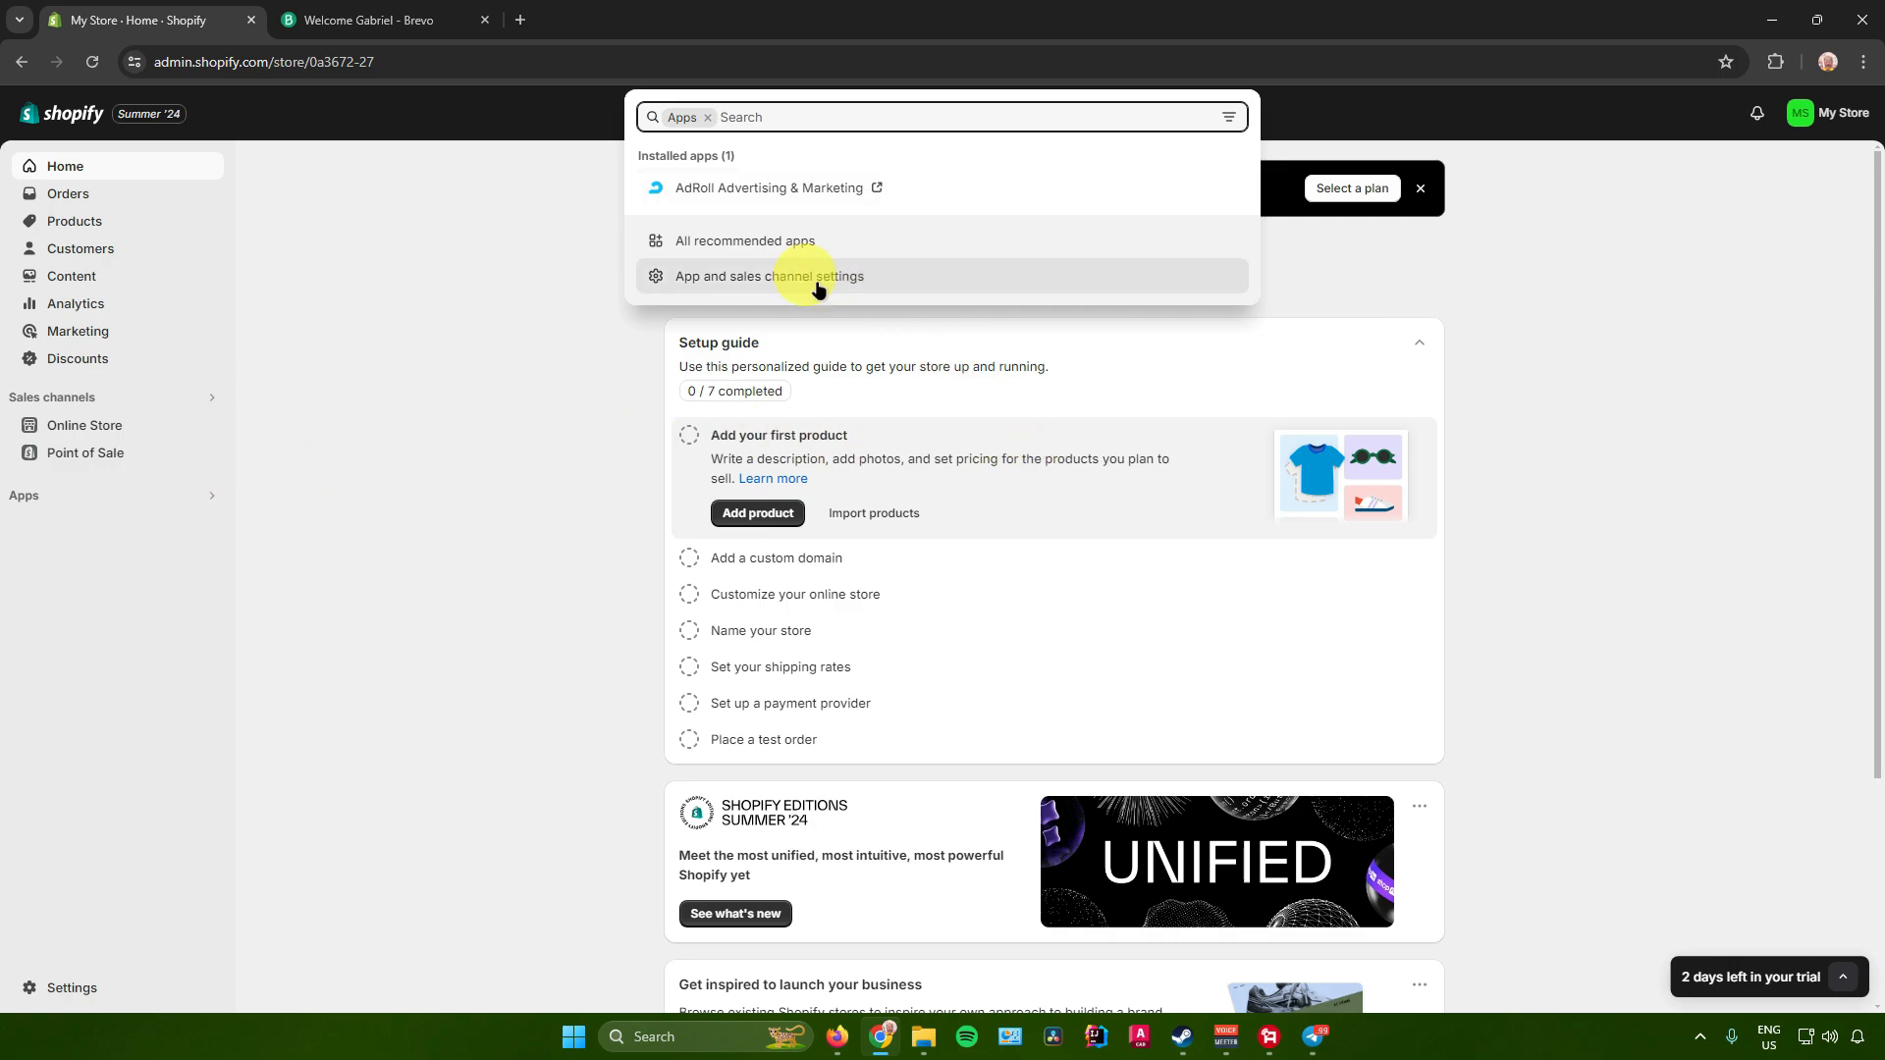
pyautogui.click(832, 246)
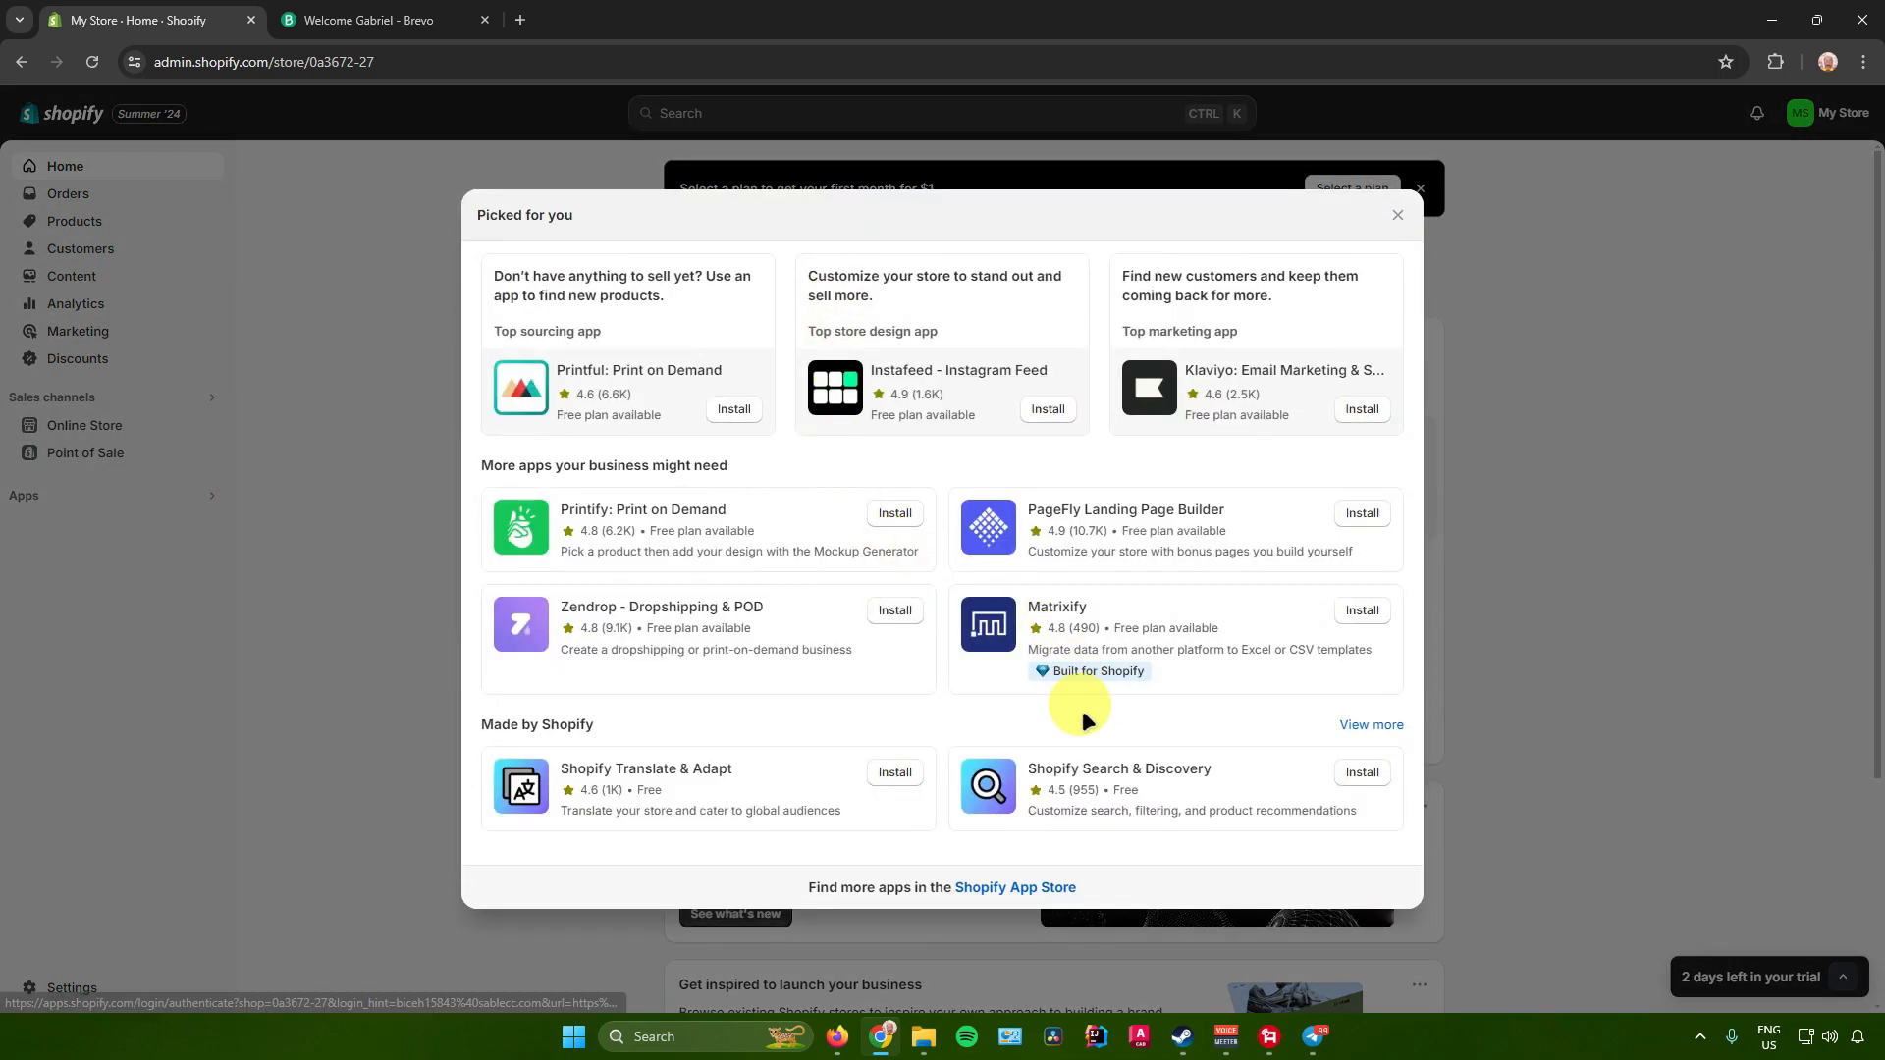
pyautogui.click(1038, 889)
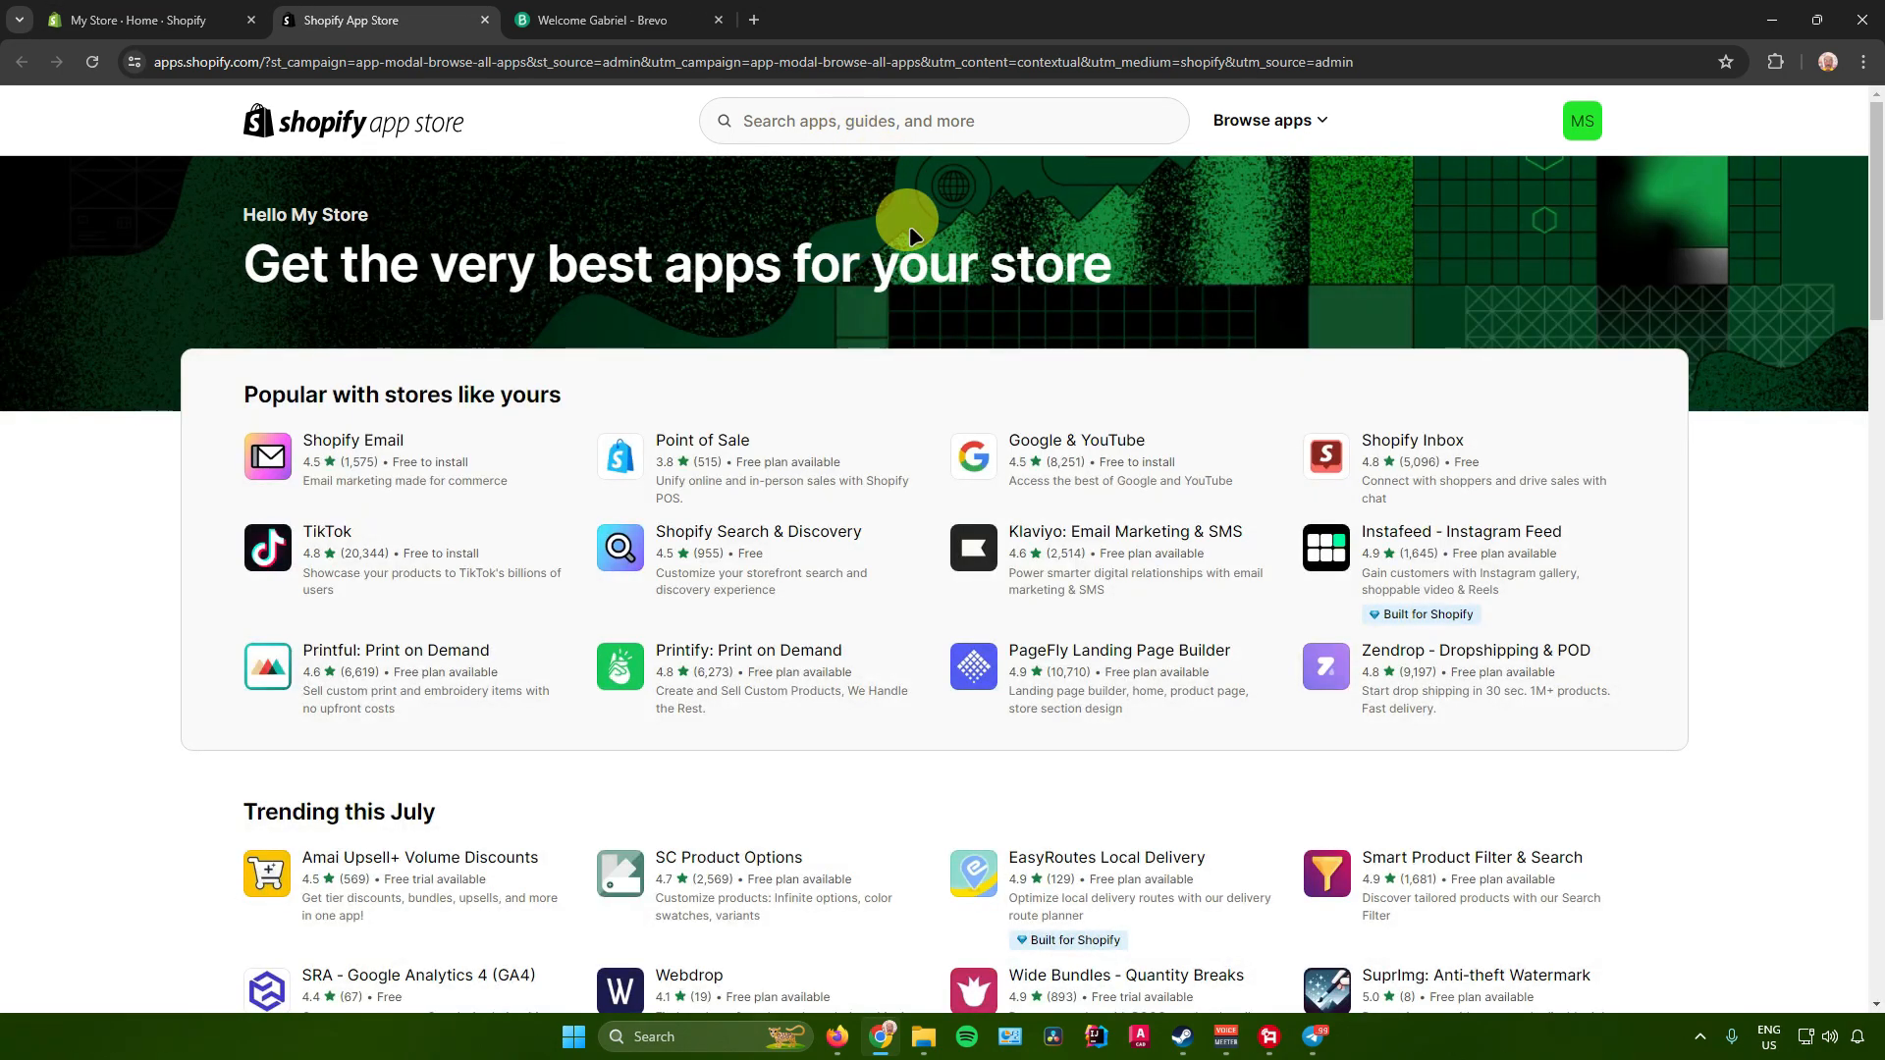
# Search the app store for "brevo" and open the PushOwl & Brevo: Email, Push app listing.
pyautogui.click(856, 118)
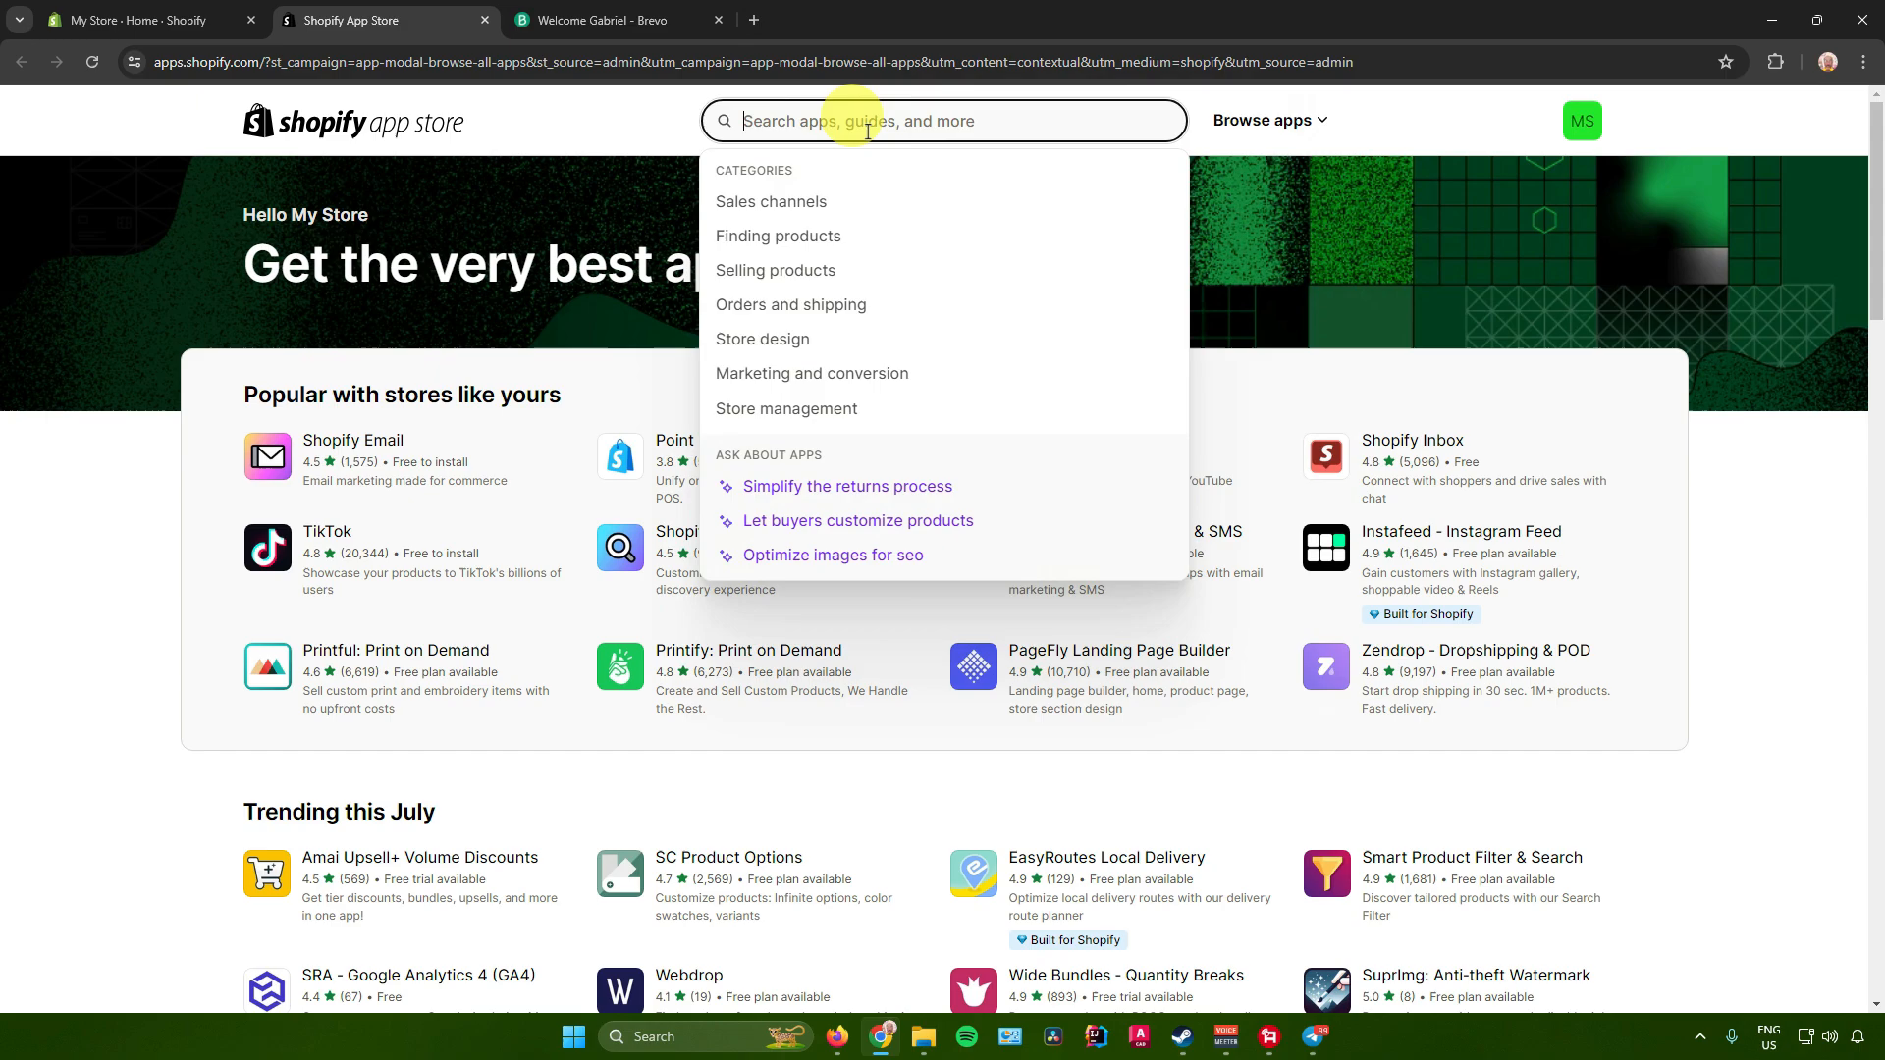
pyautogui.write('brevo')
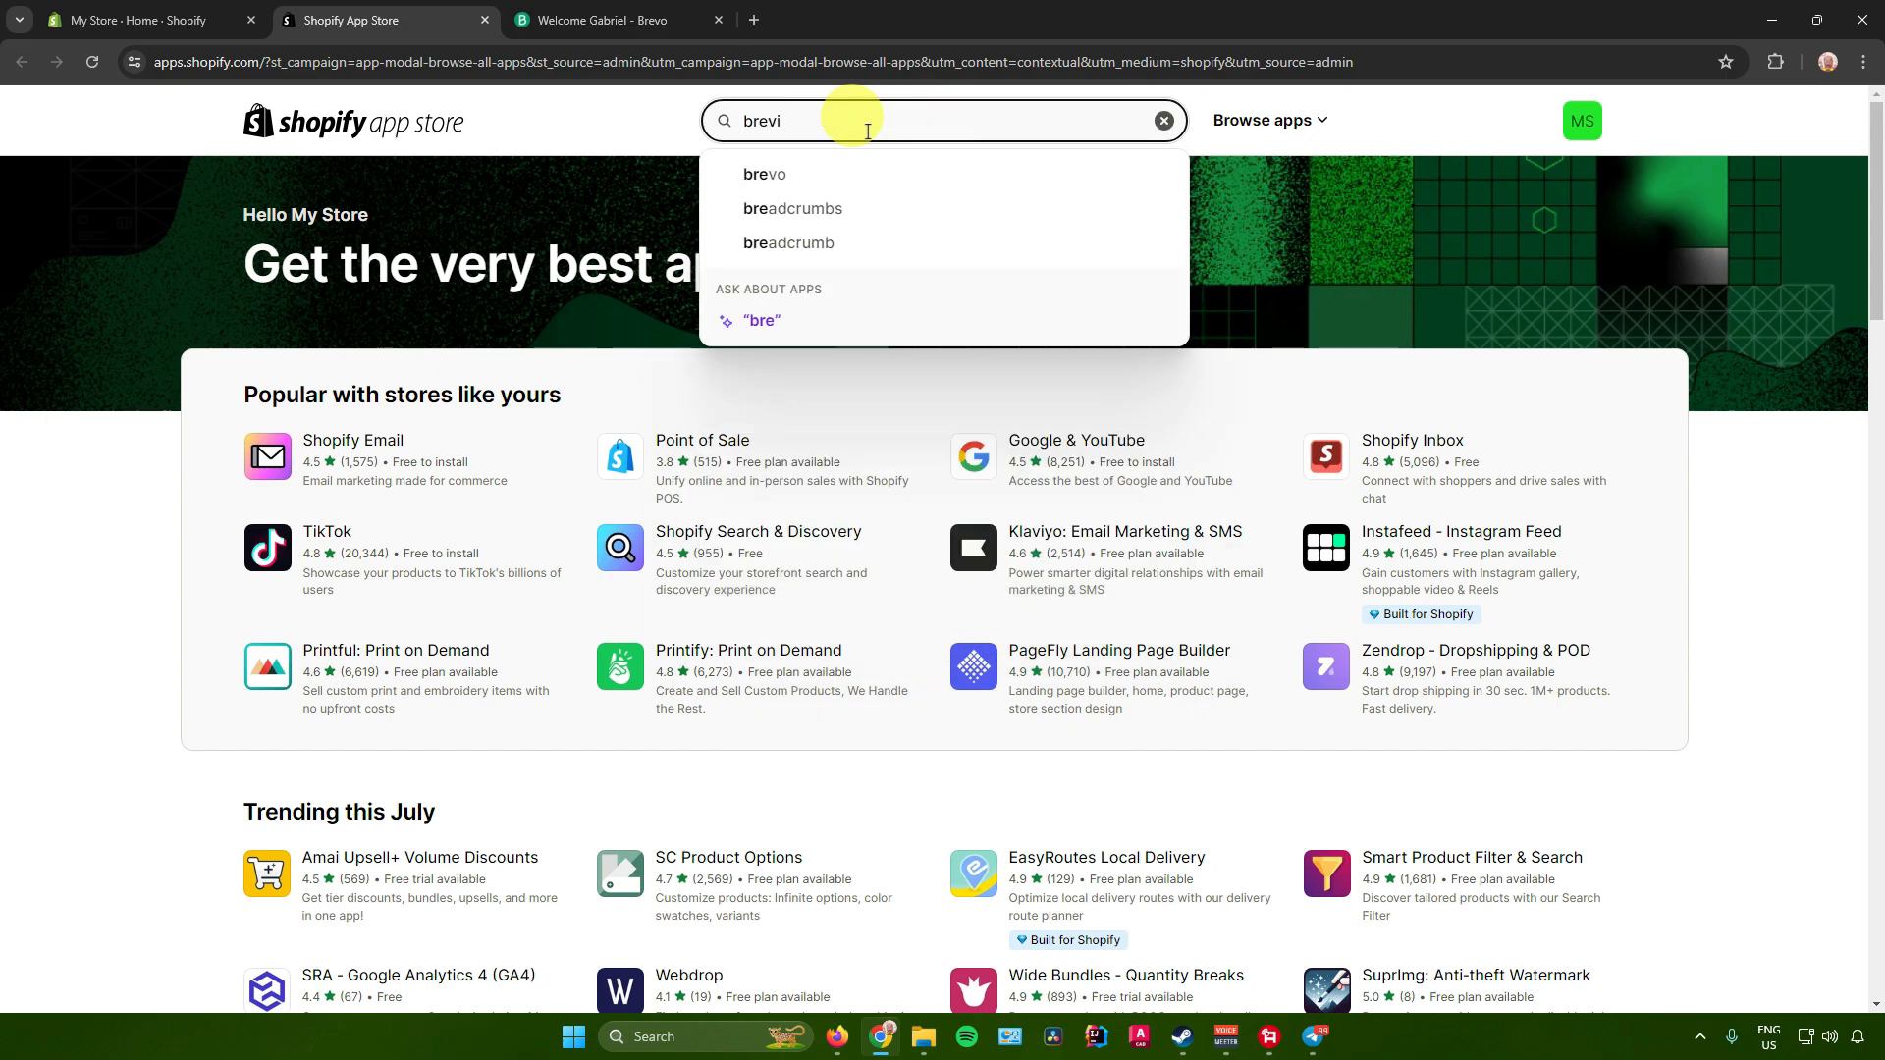
pyautogui.press('Return')
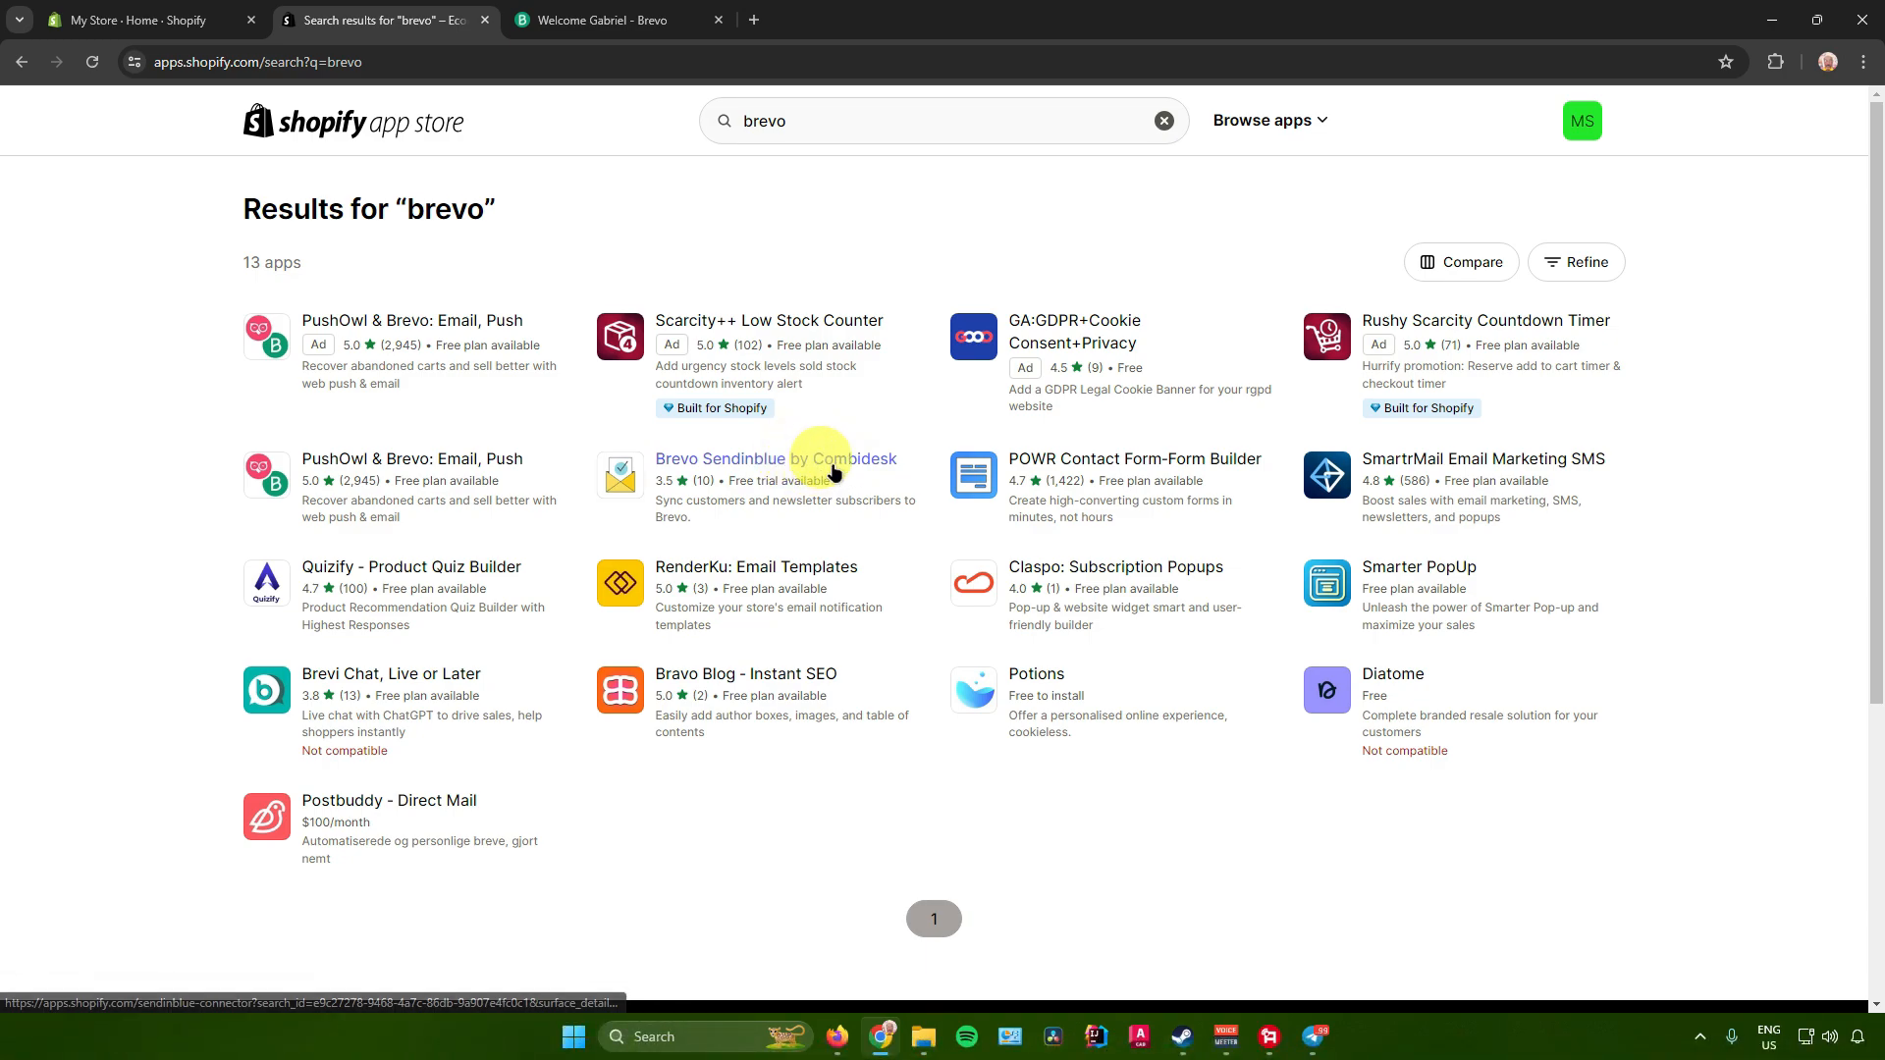
pyautogui.click(452, 463)
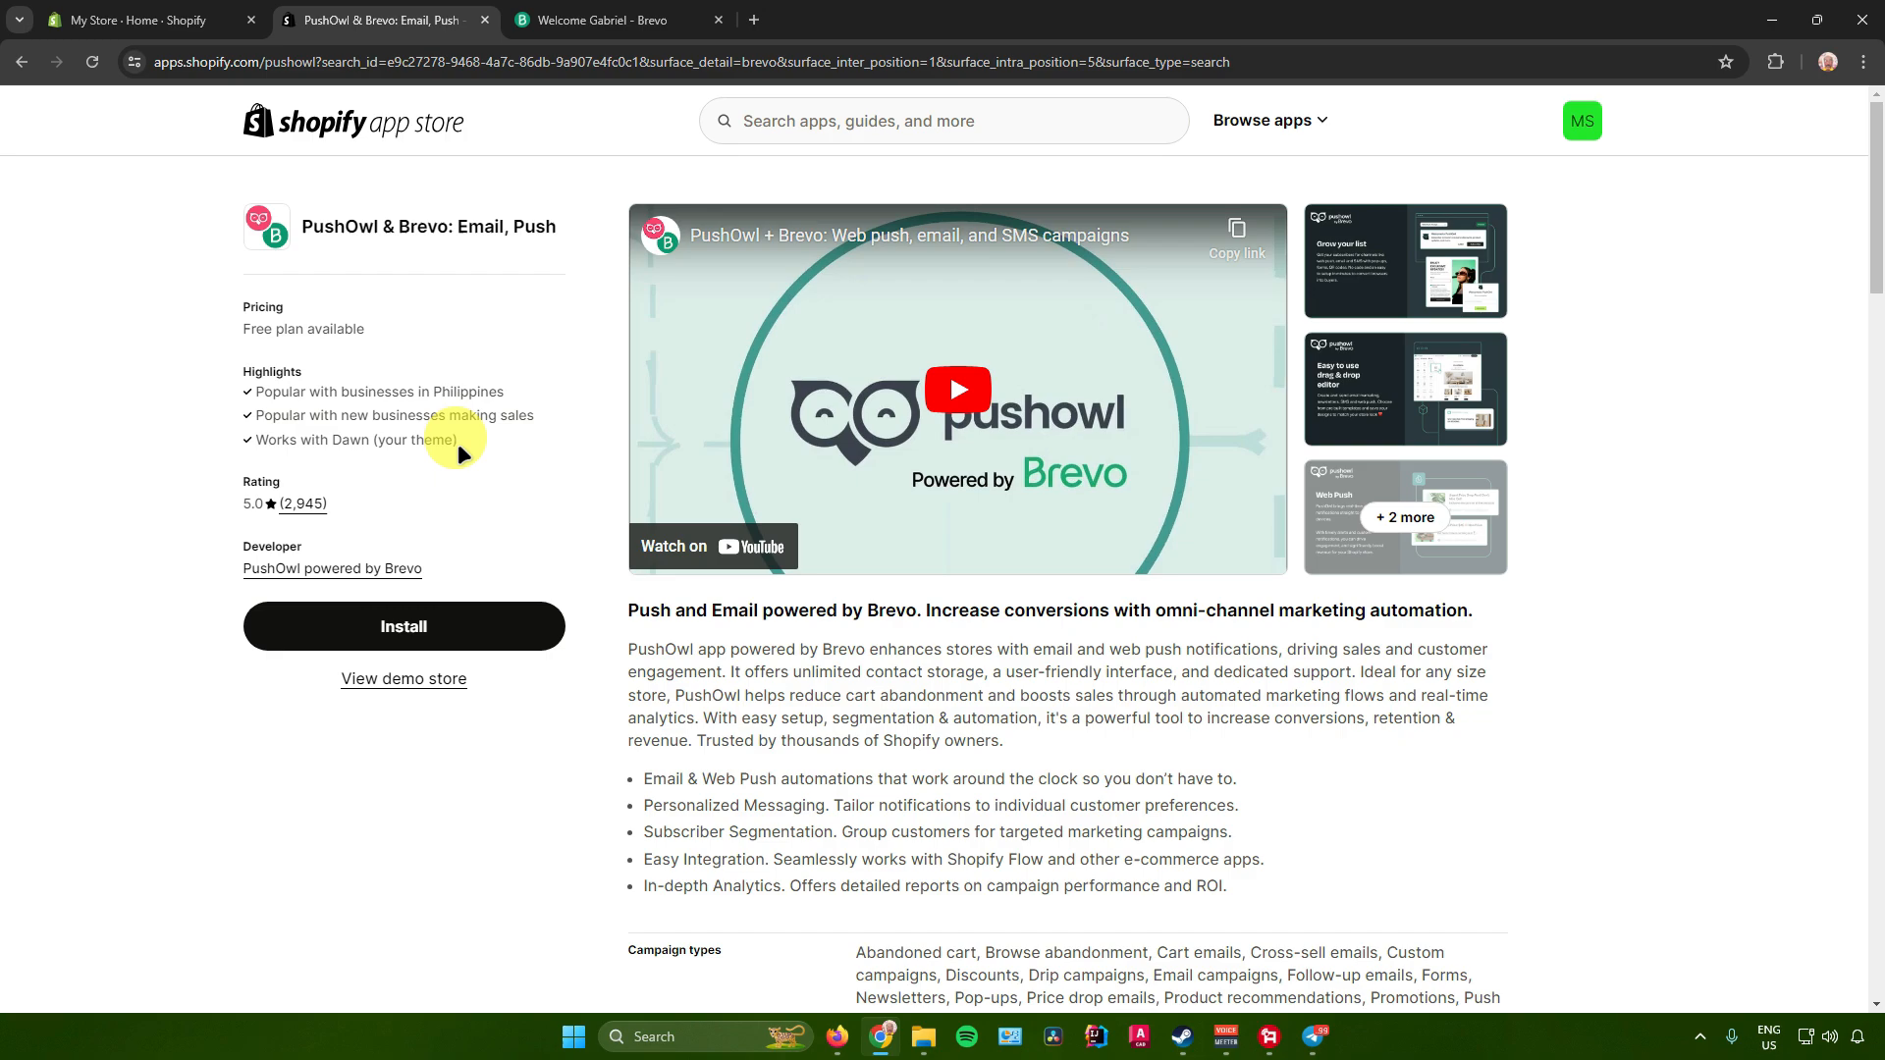
# Install the PushOwl & Brevo app with its requested data access and start its onboarding.
pyautogui.click(468, 625)
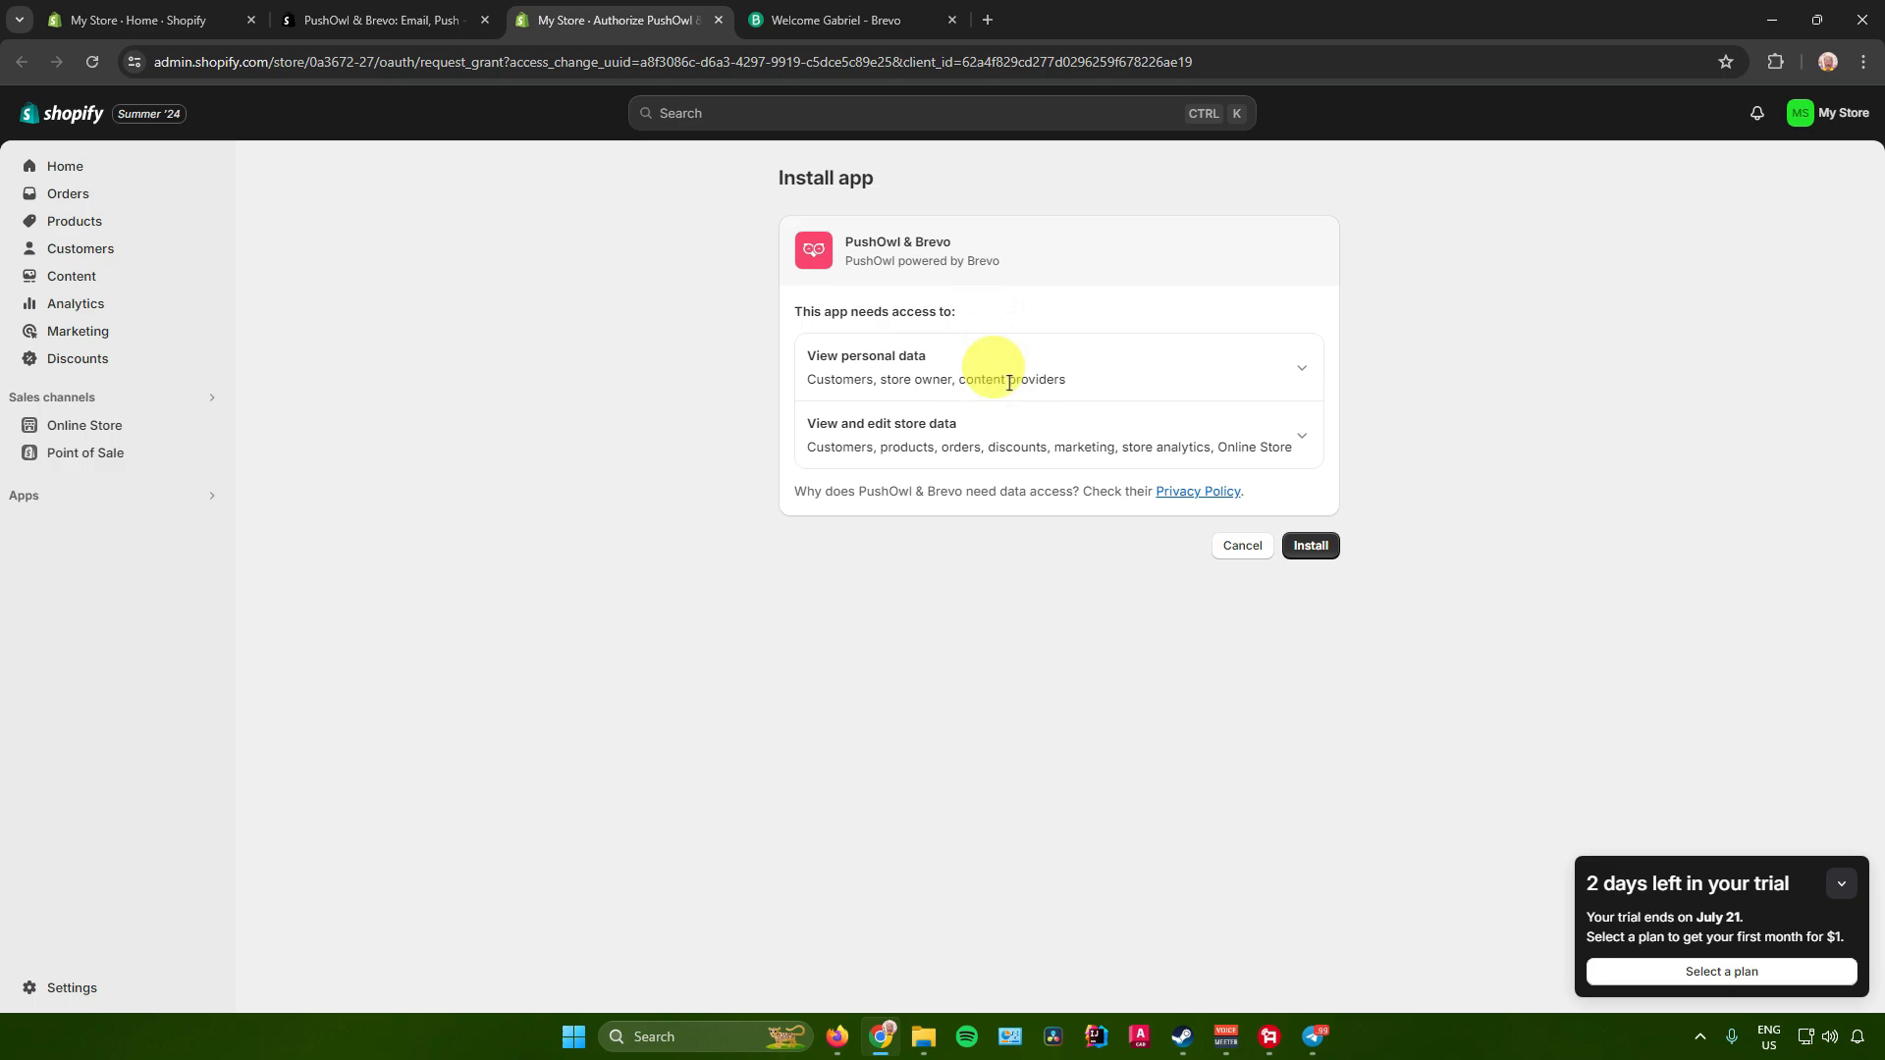
pyautogui.click(1312, 546)
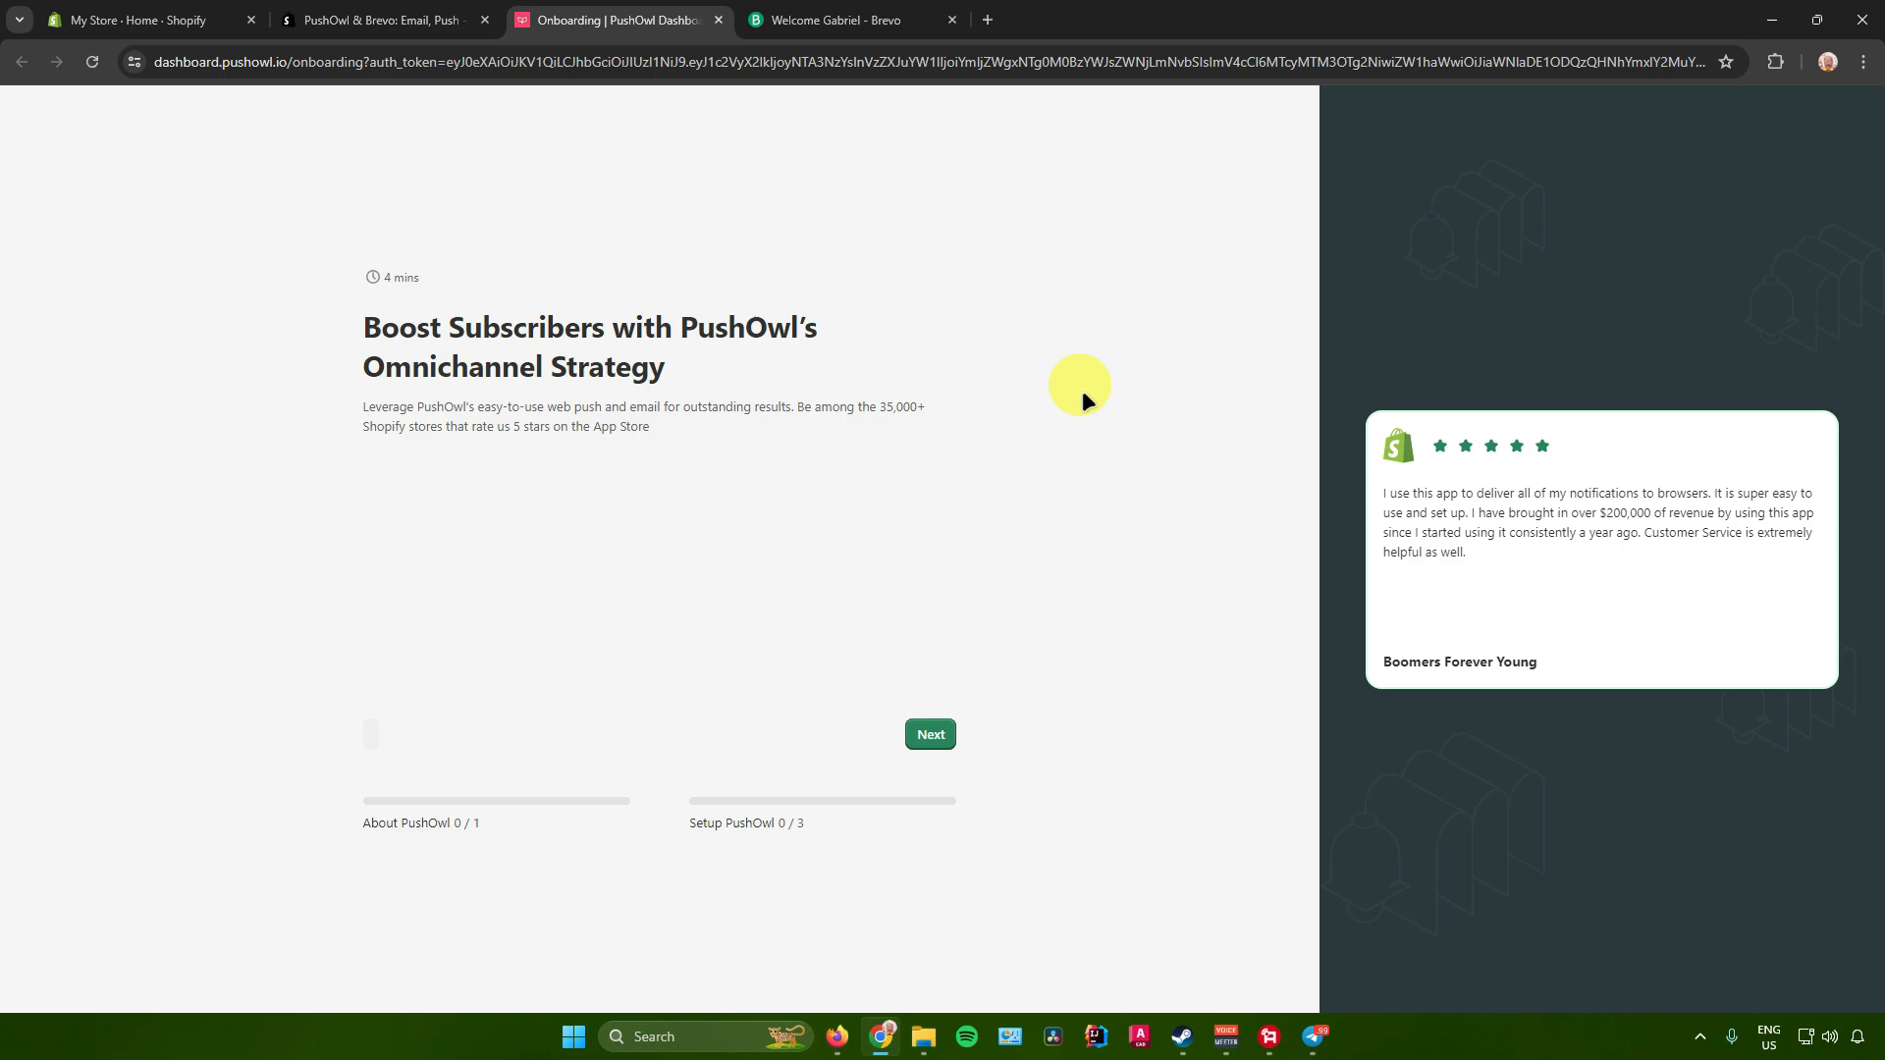
pyautogui.click(931, 731)
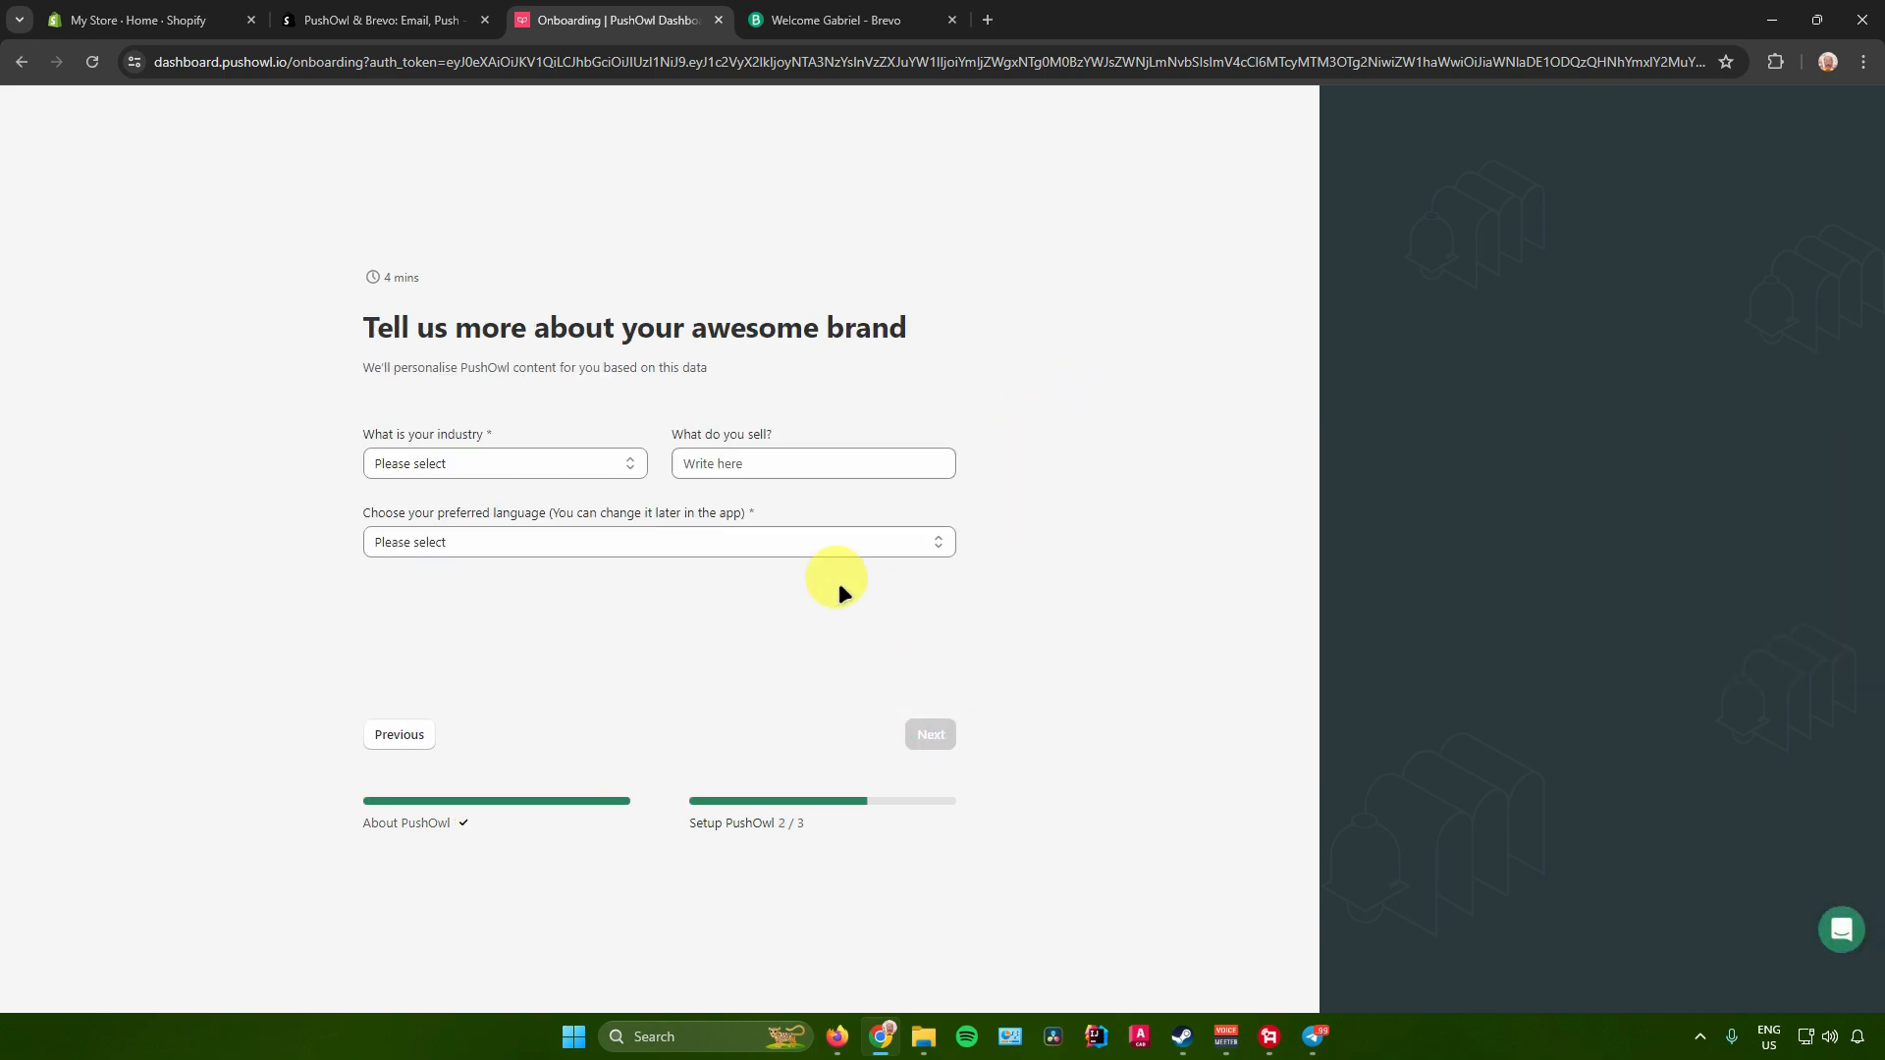
# Set the preferred language to English in the onboarding's brand details.
pyautogui.click(442, 461)
pyautogui.click(633, 453)
pyautogui.click(756, 453)
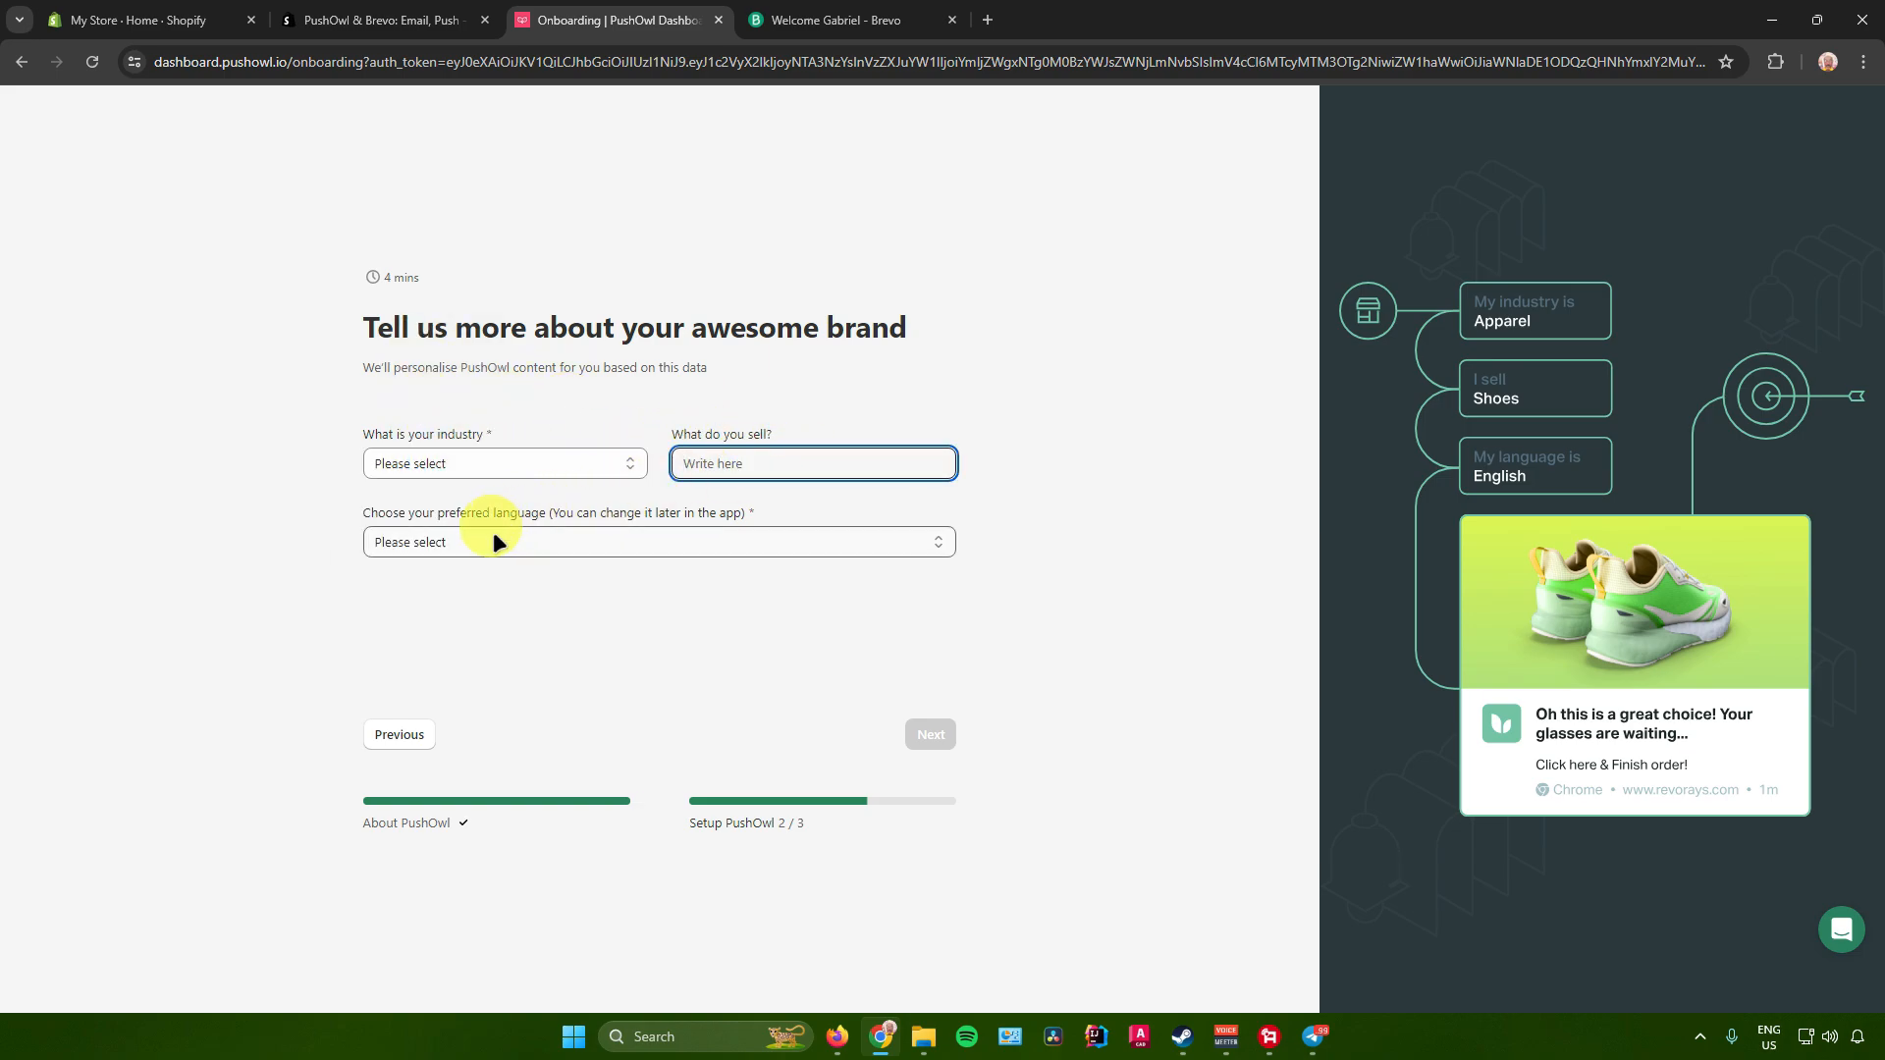
pyautogui.click(550, 543)
pyautogui.click(495, 581)
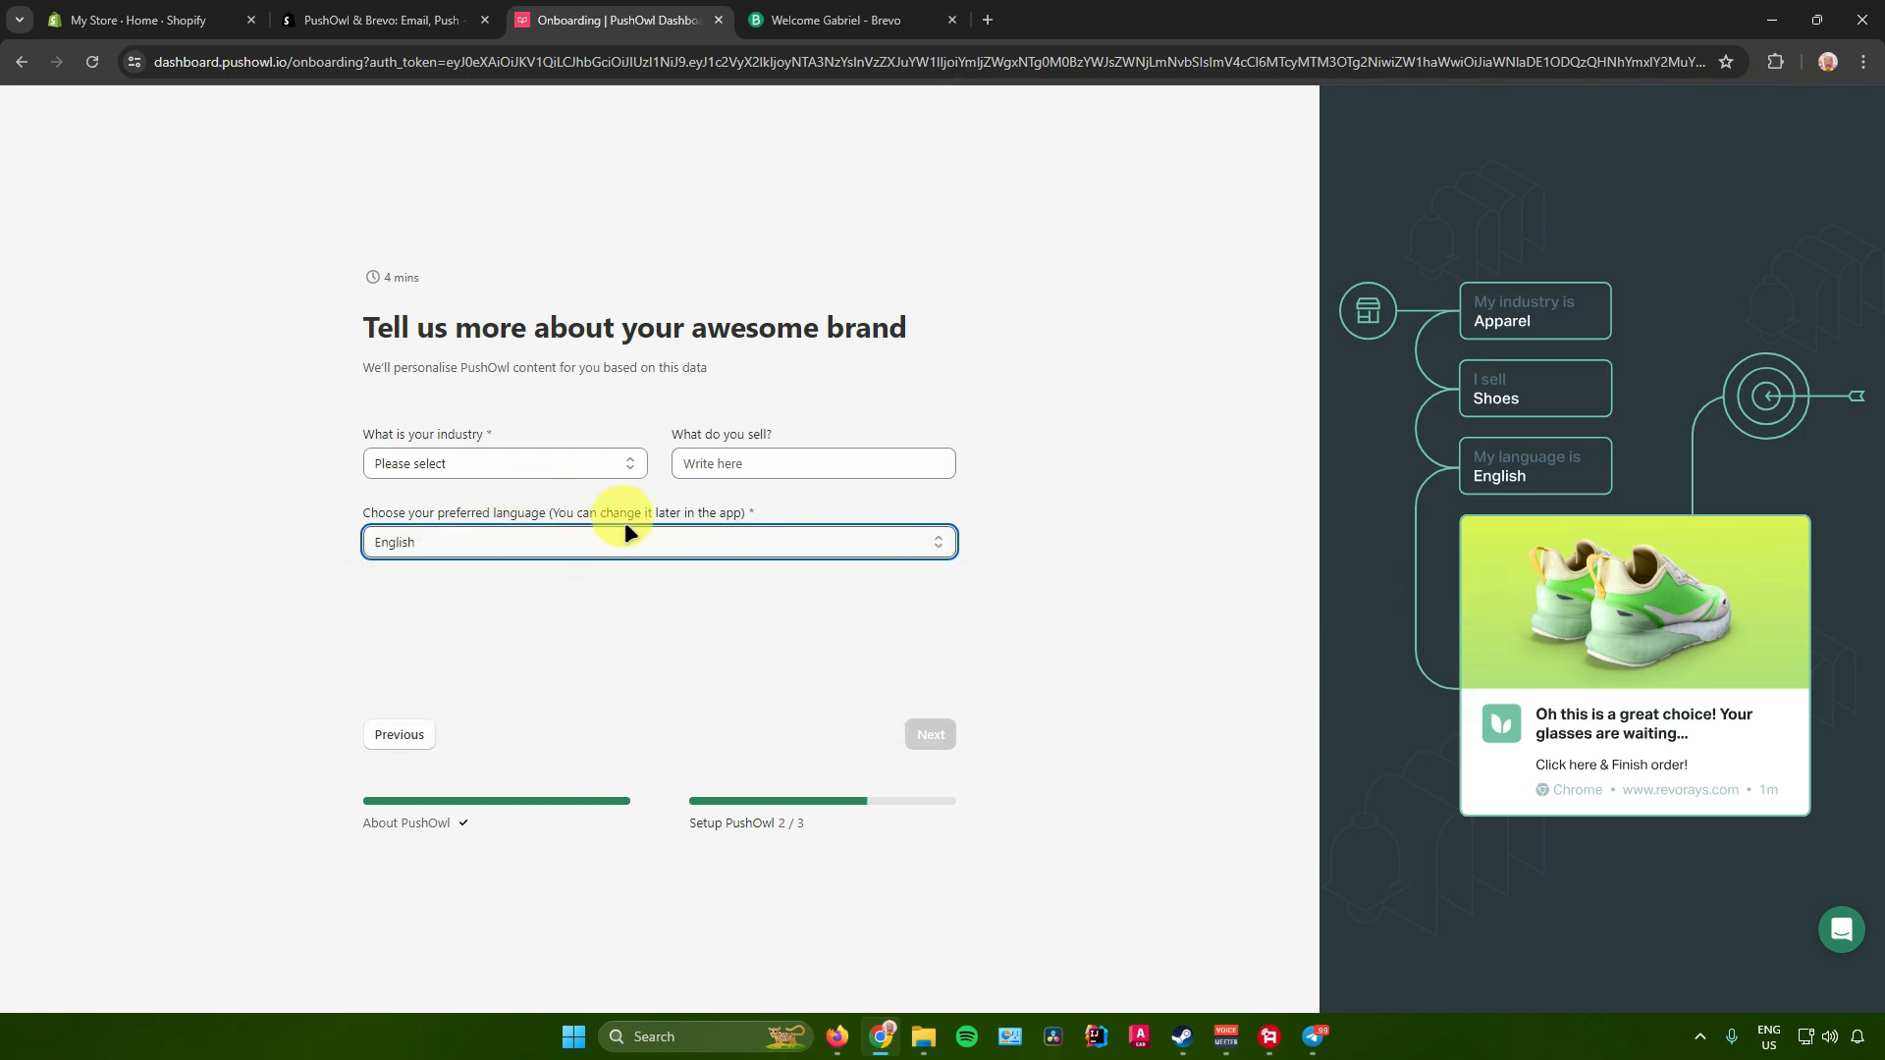
# Set the industry to Not On This List, enter Digital Products as what the brand sells, and submit the brand details.
pyautogui.click(722, 462)
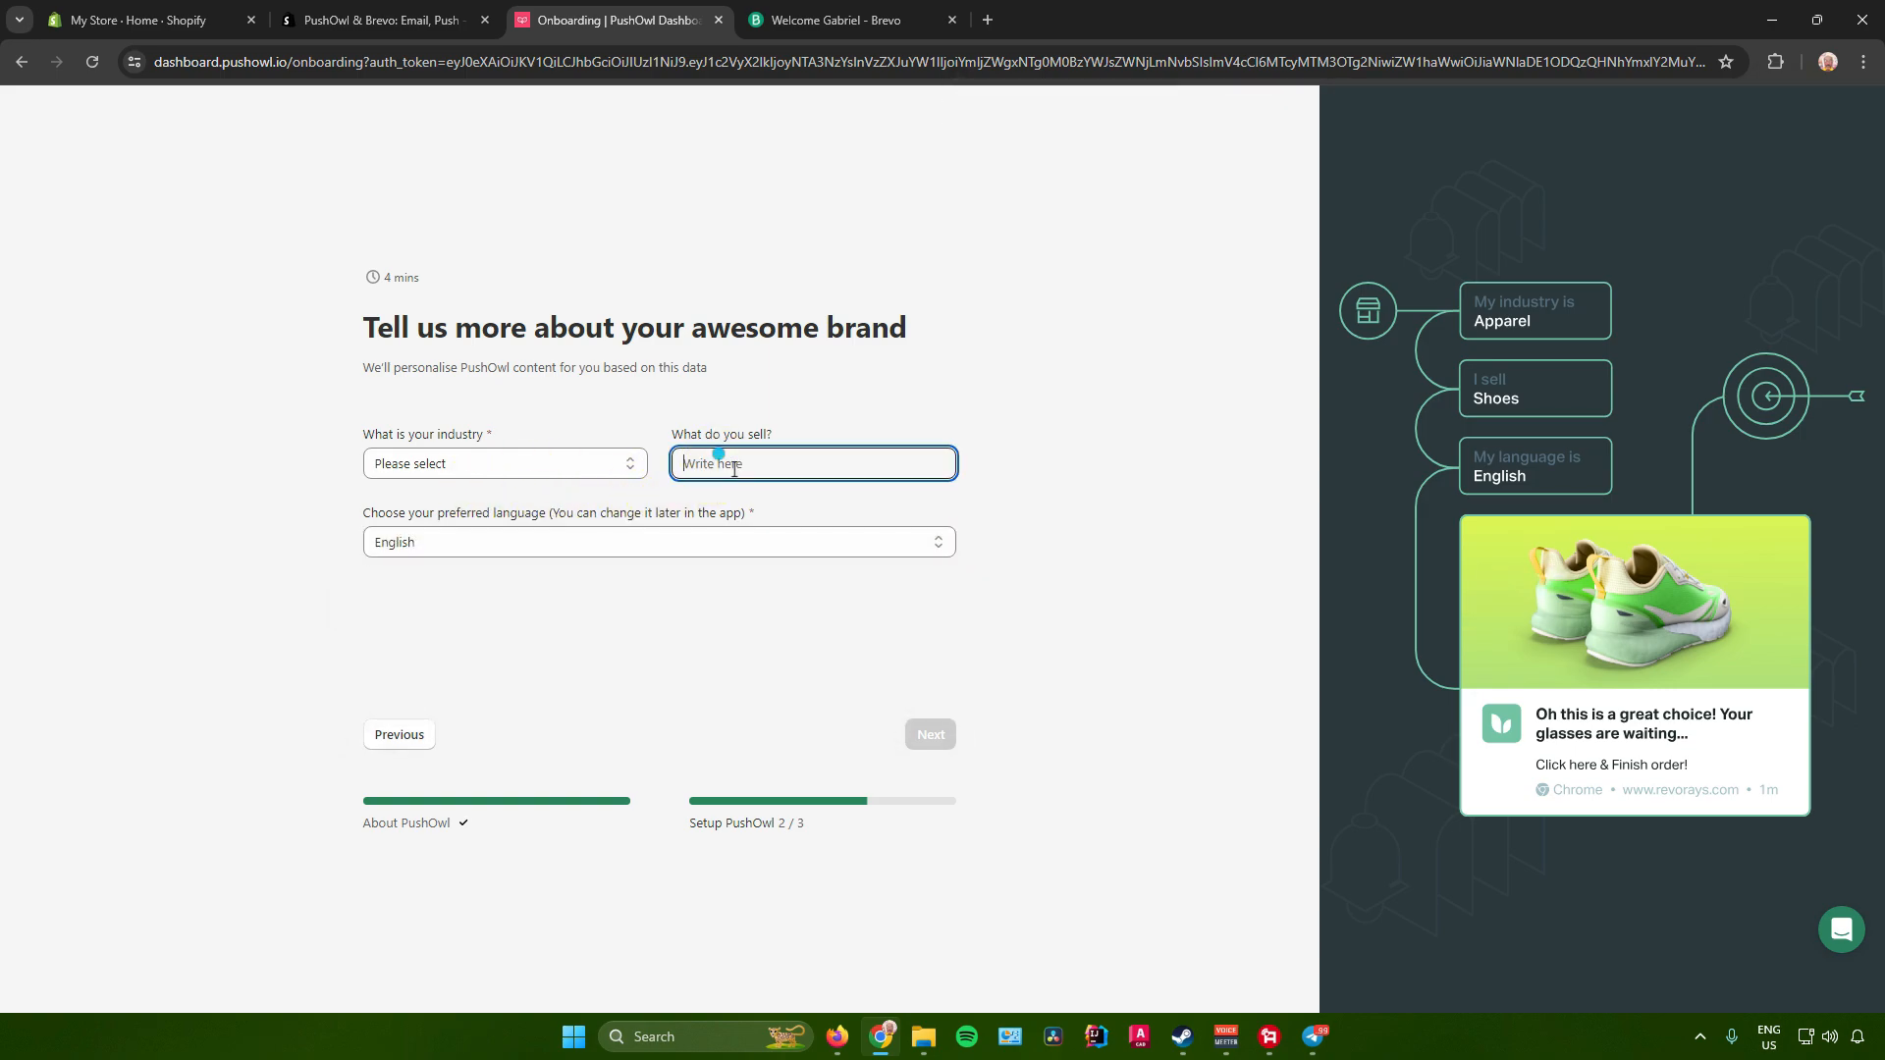
pyautogui.click(520, 402)
pyautogui.click(495, 462)
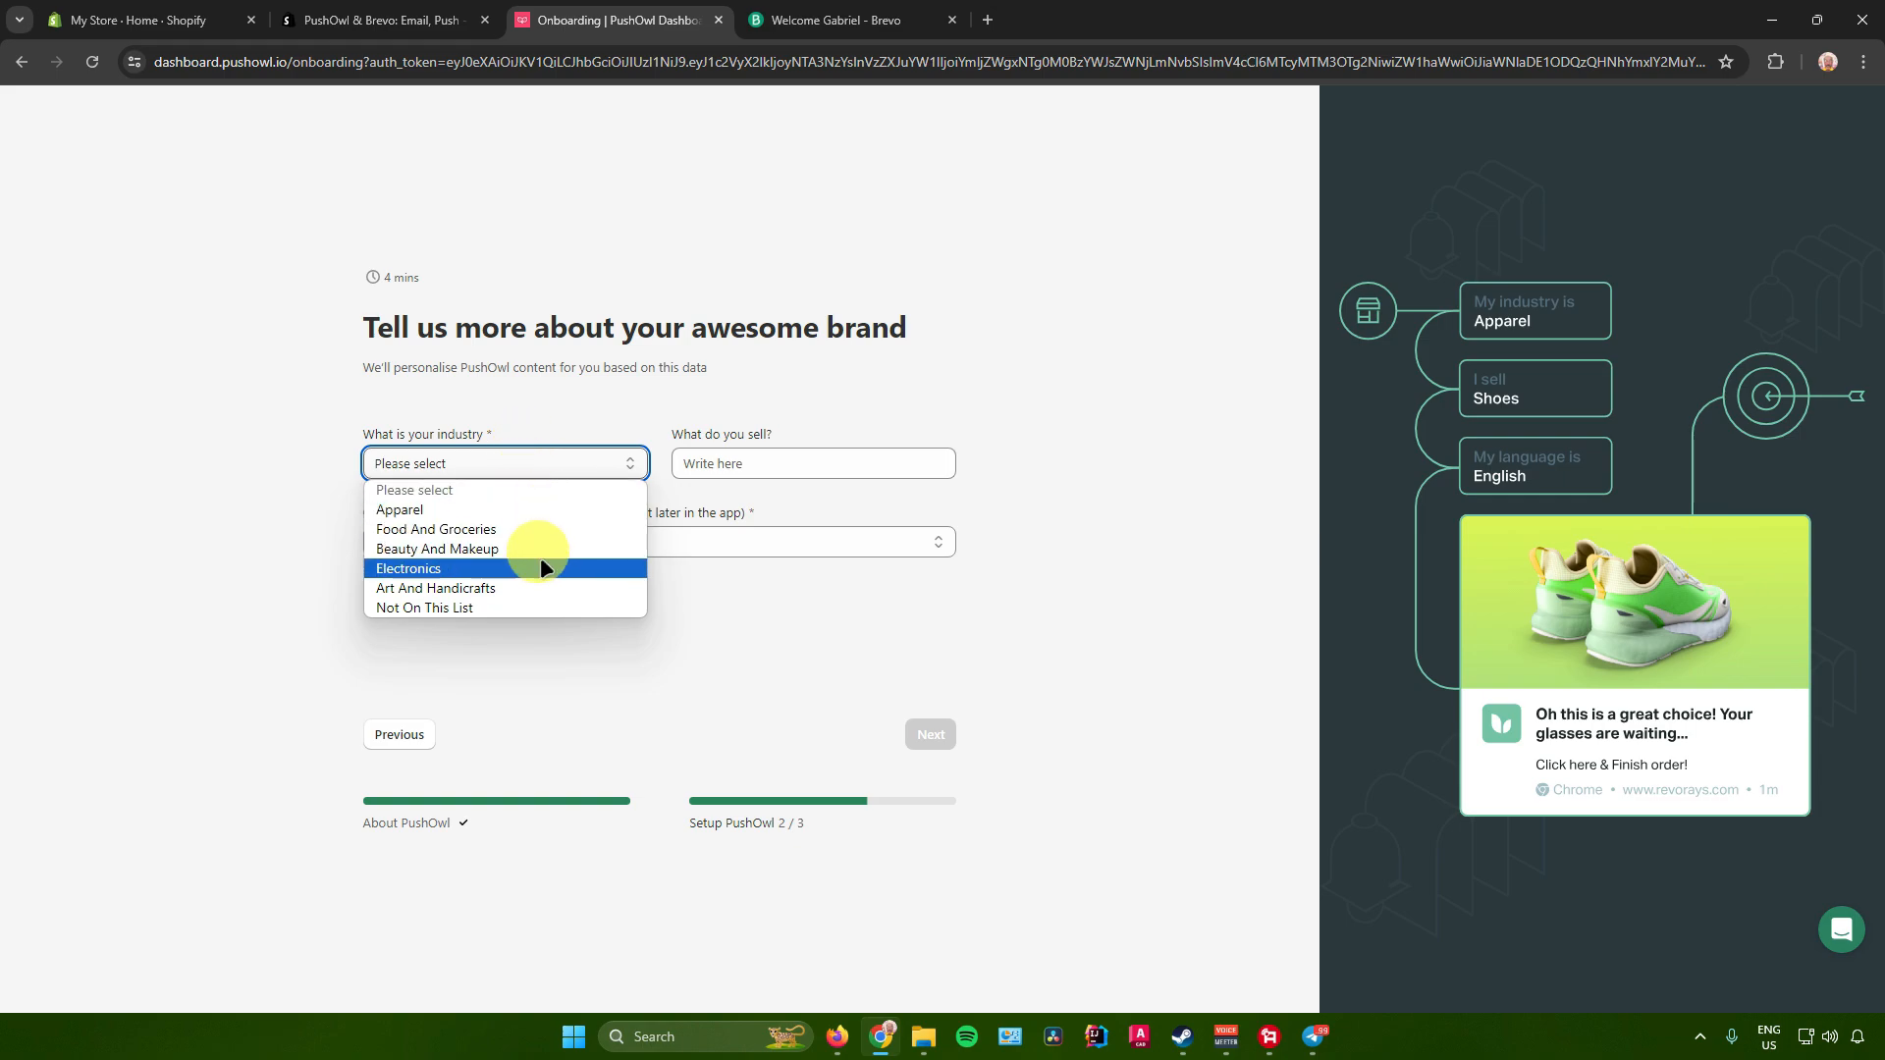
pyautogui.click(539, 604)
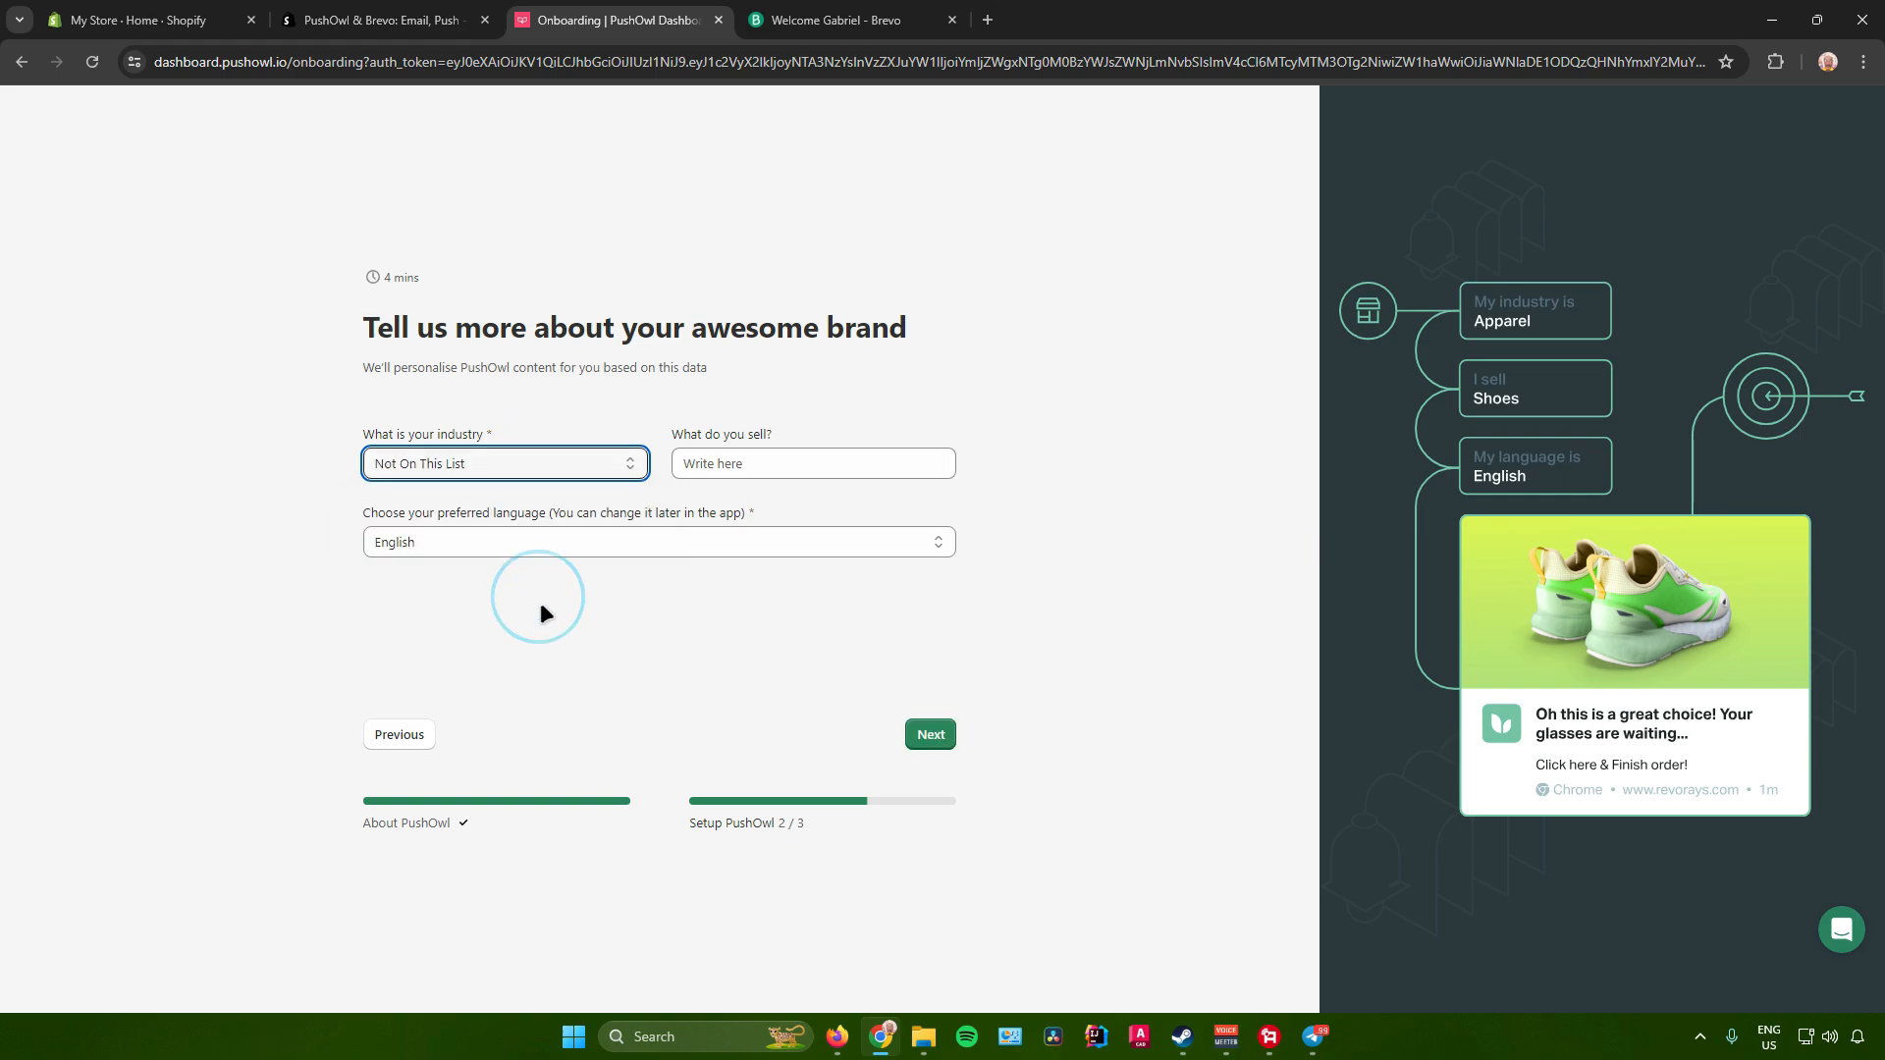
pyautogui.click(756, 476)
pyautogui.write('Digital ')
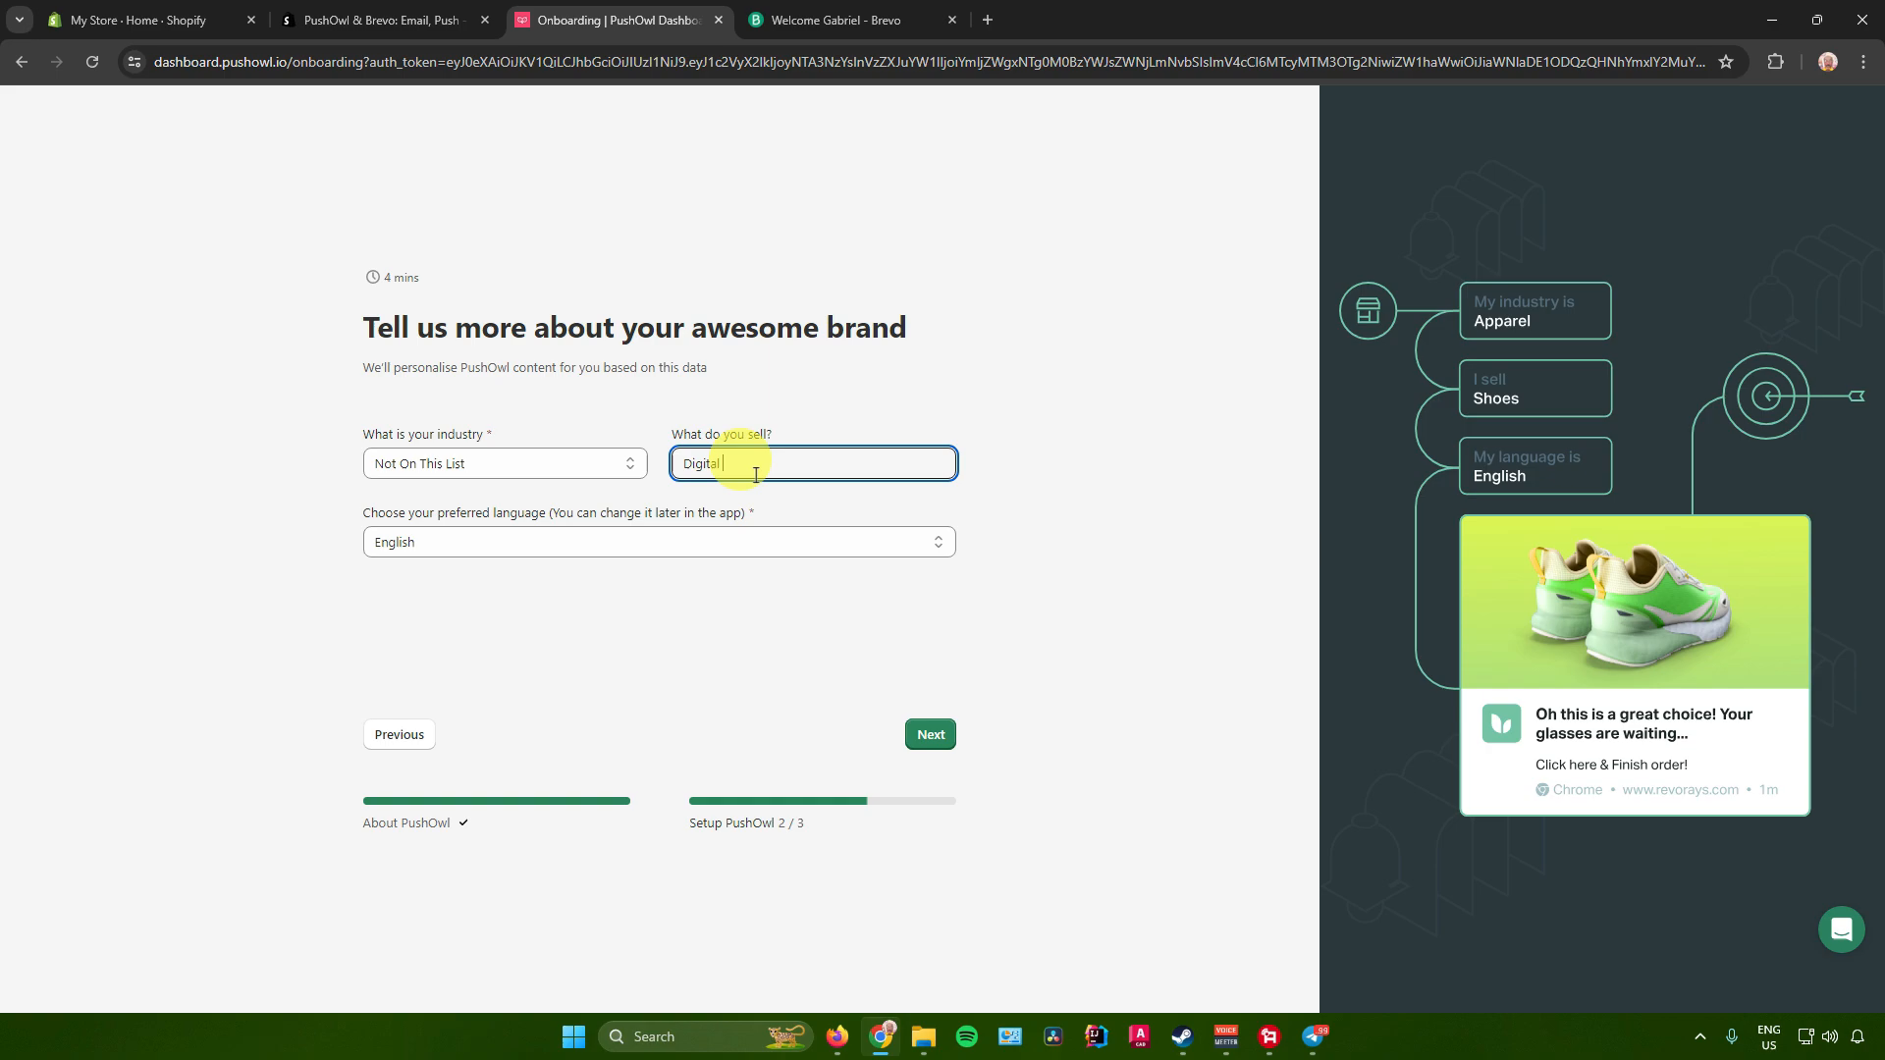
pyautogui.write('Products')
pyautogui.click(929, 735)
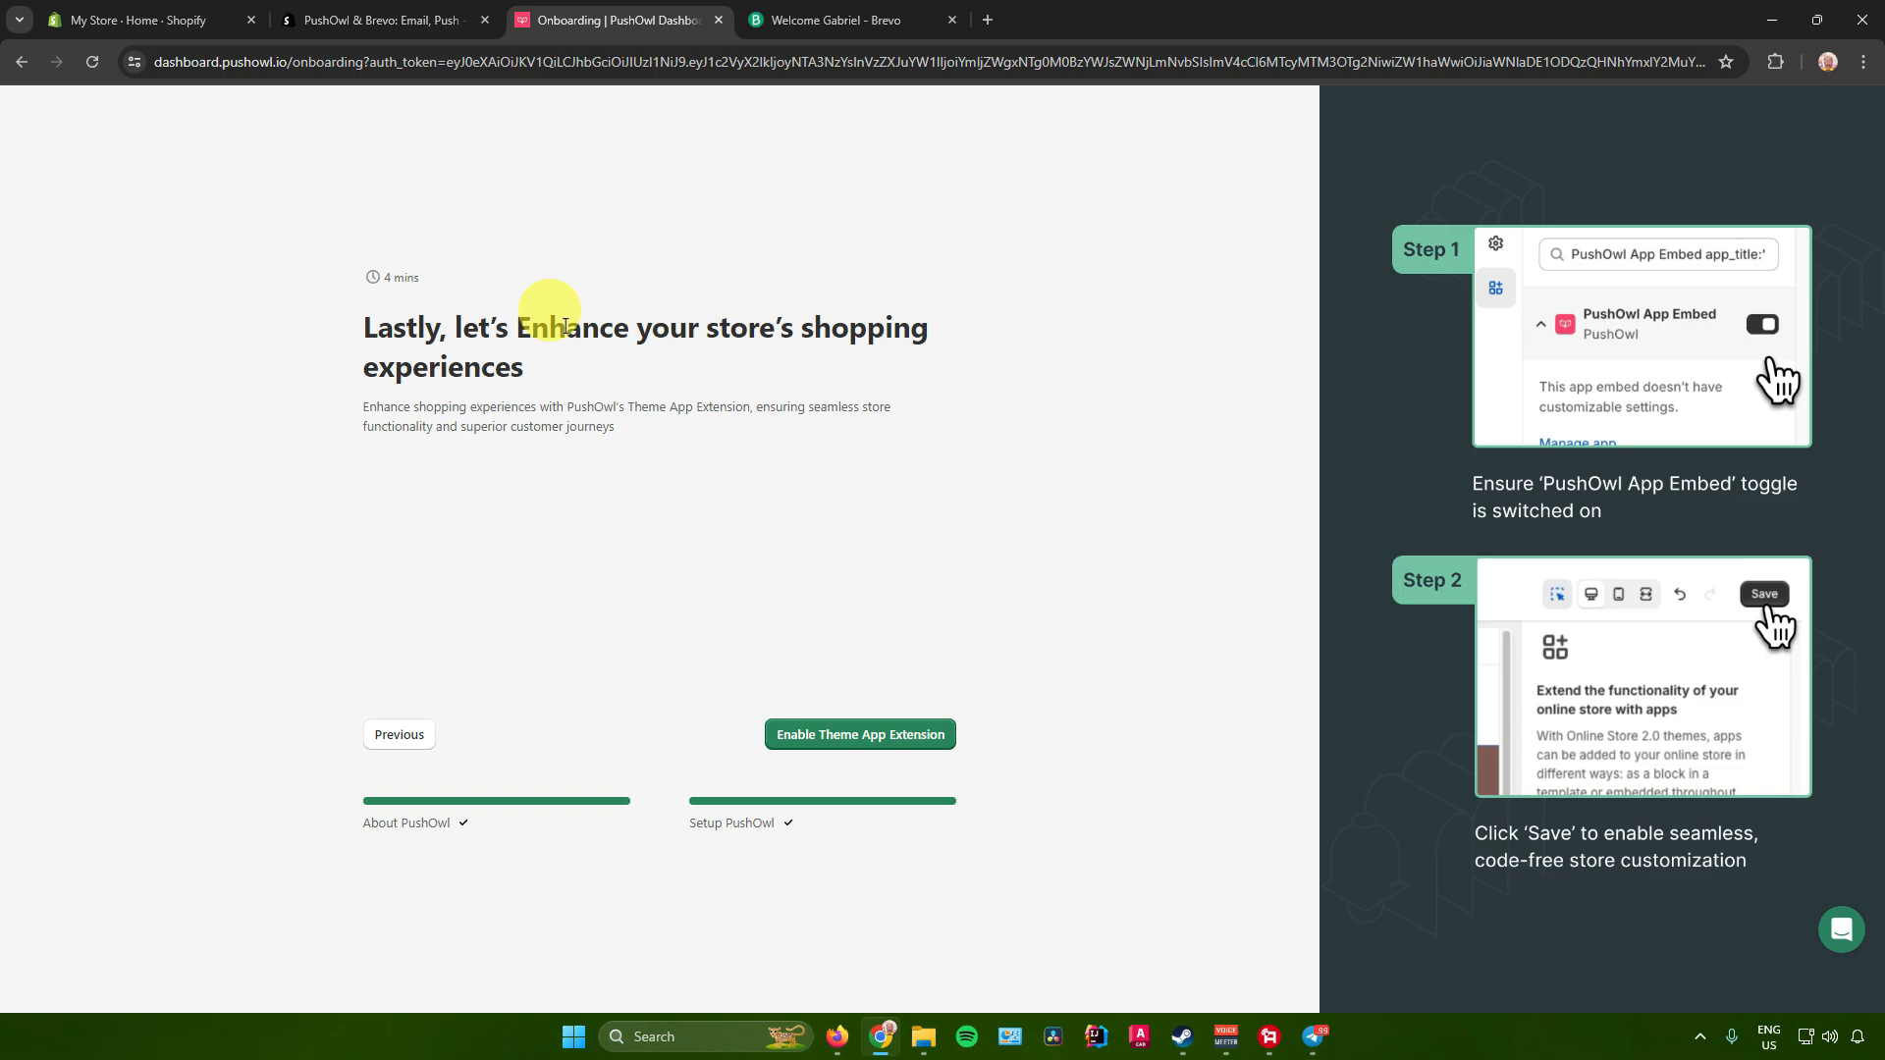
# Enable the PushOwl theme app extension, save the App Embed in the Dawn theme, and exit the theme editor.
pyautogui.click(908, 737)
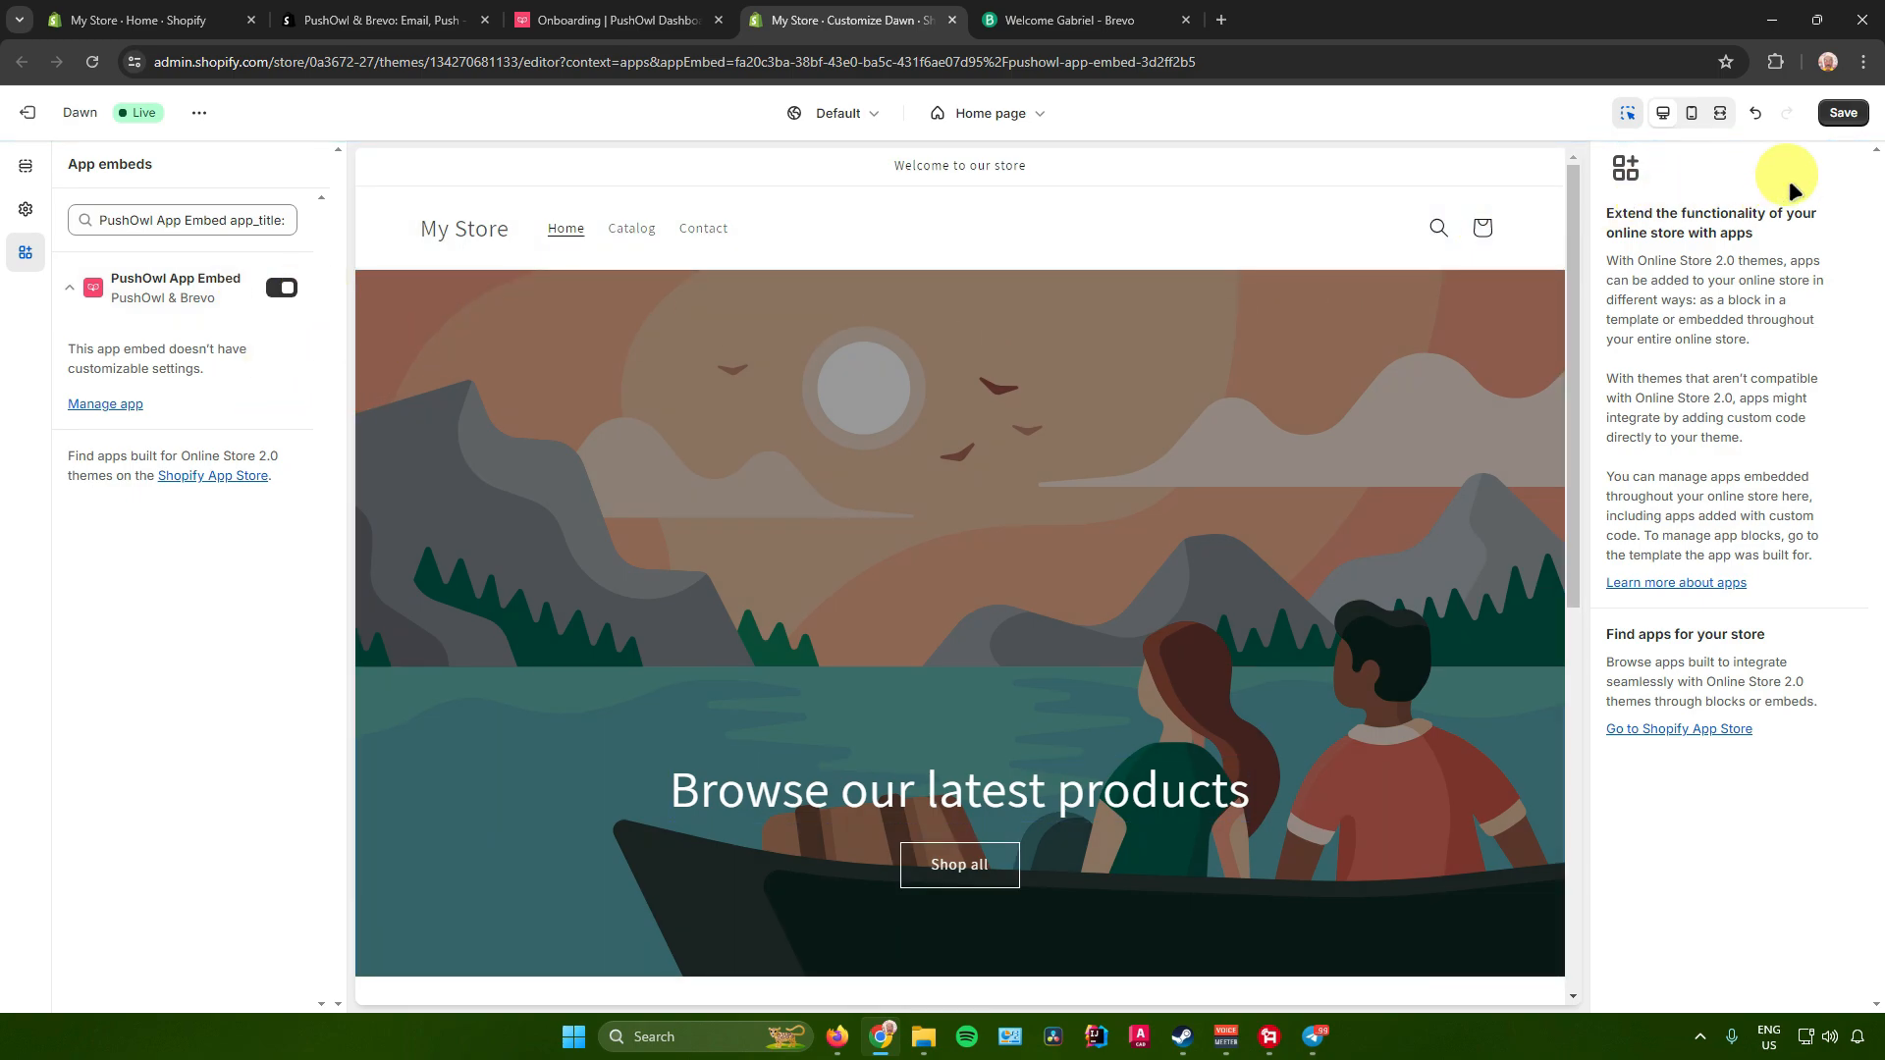
pyautogui.click(1843, 112)
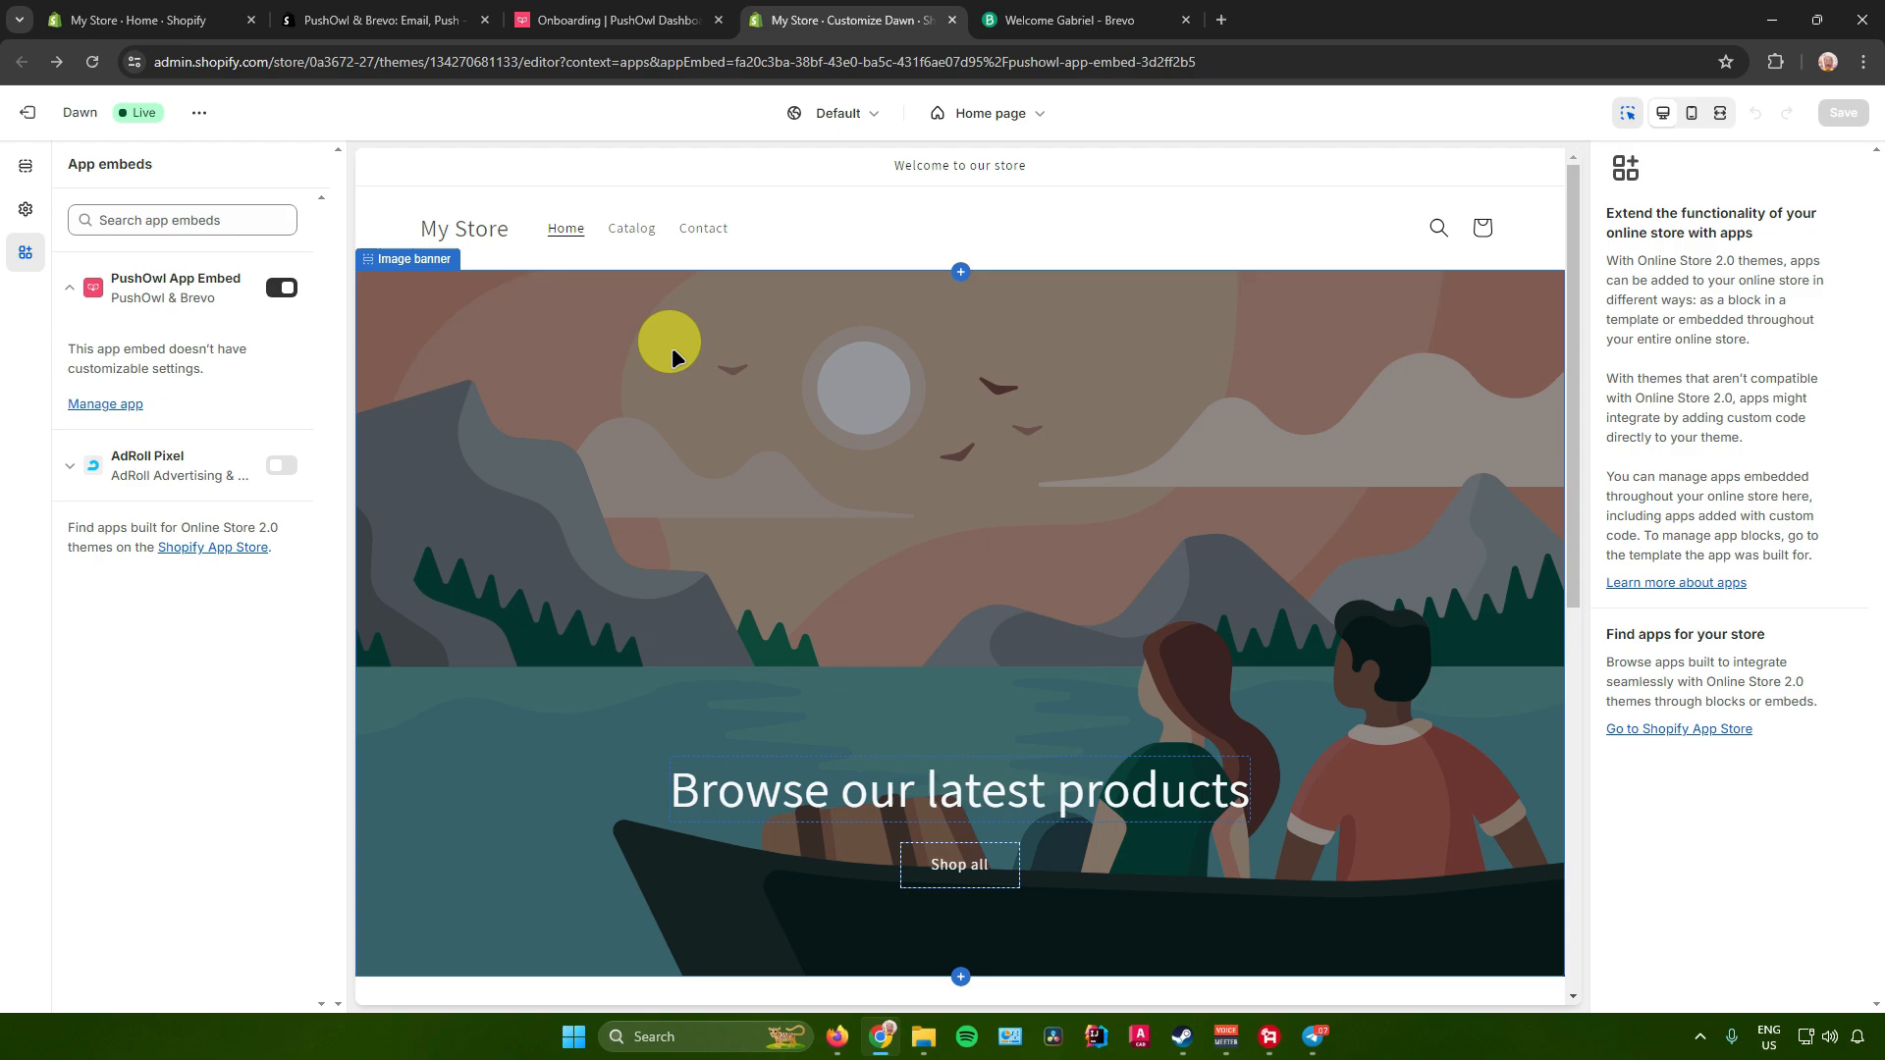
pyautogui.click(47, 126)
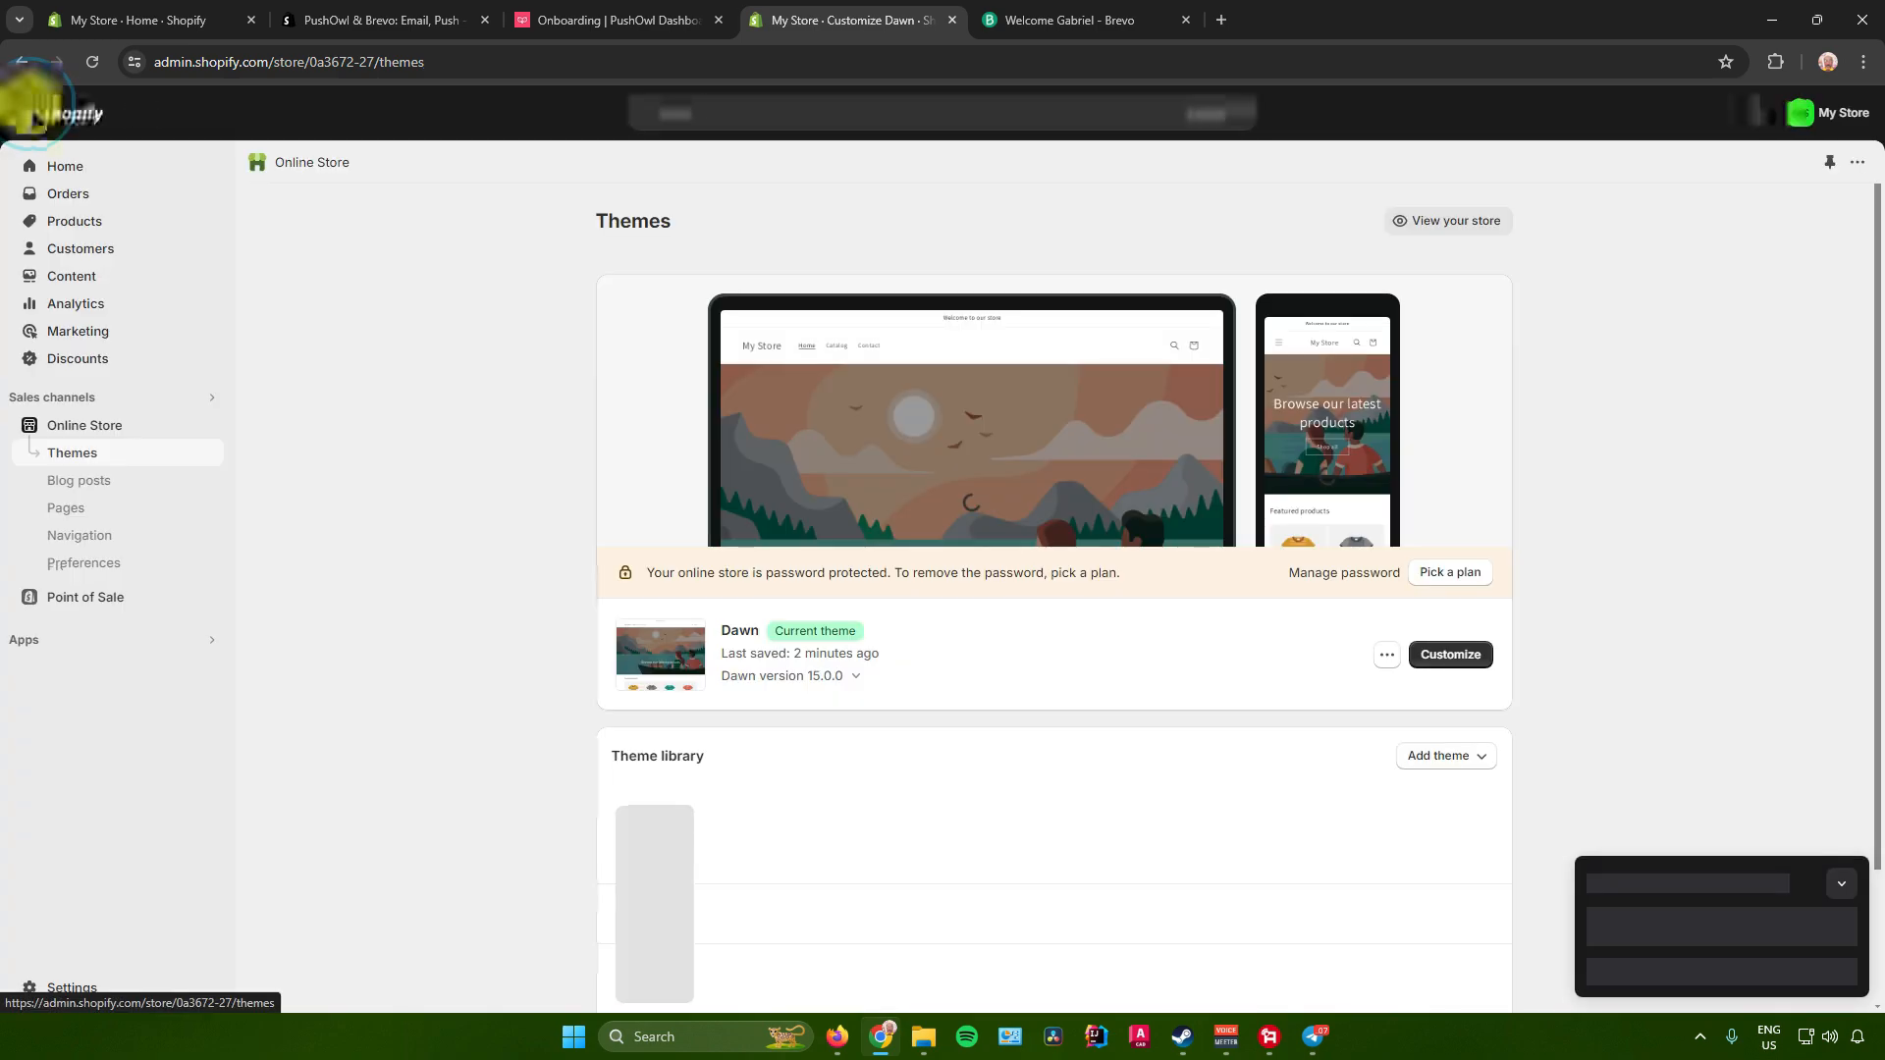
# Open the installed PushOwl & Brevo app's dashboard and postpone its web push notifications setup.
pyautogui.click(210, 640)
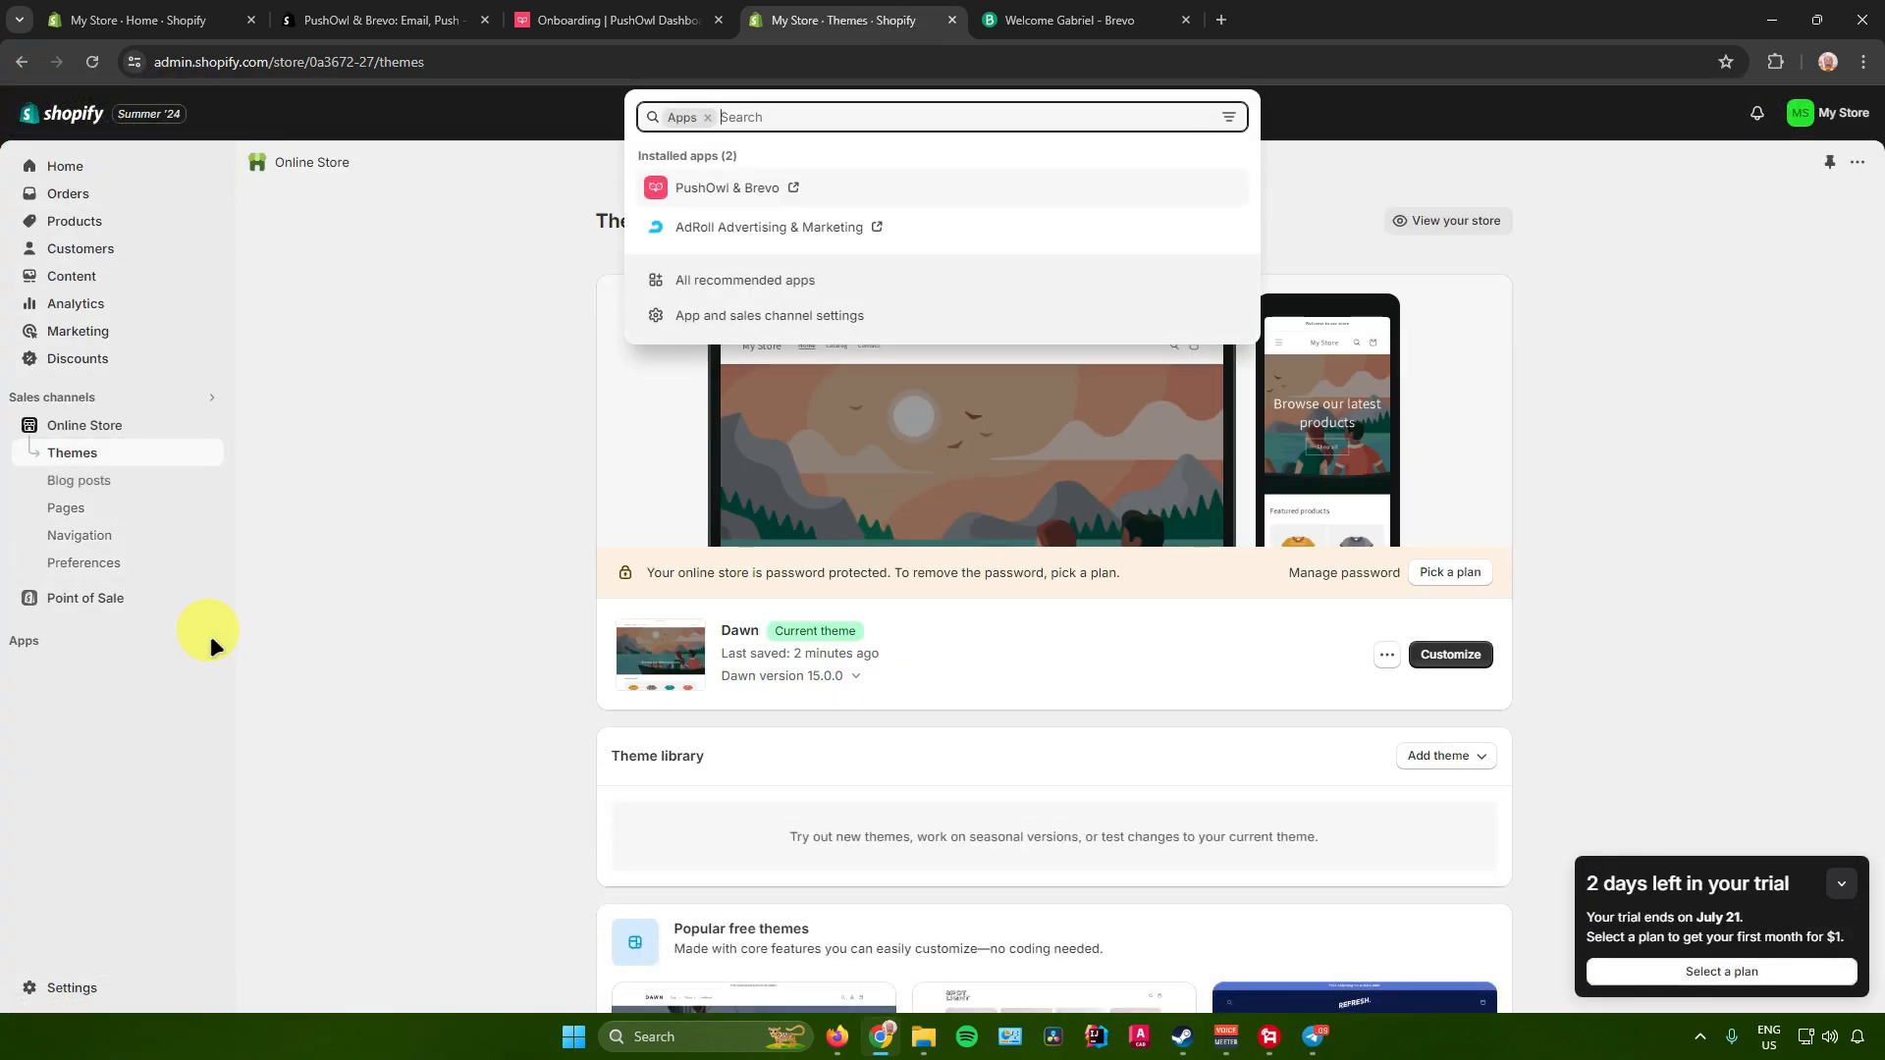
pyautogui.click(744, 192)
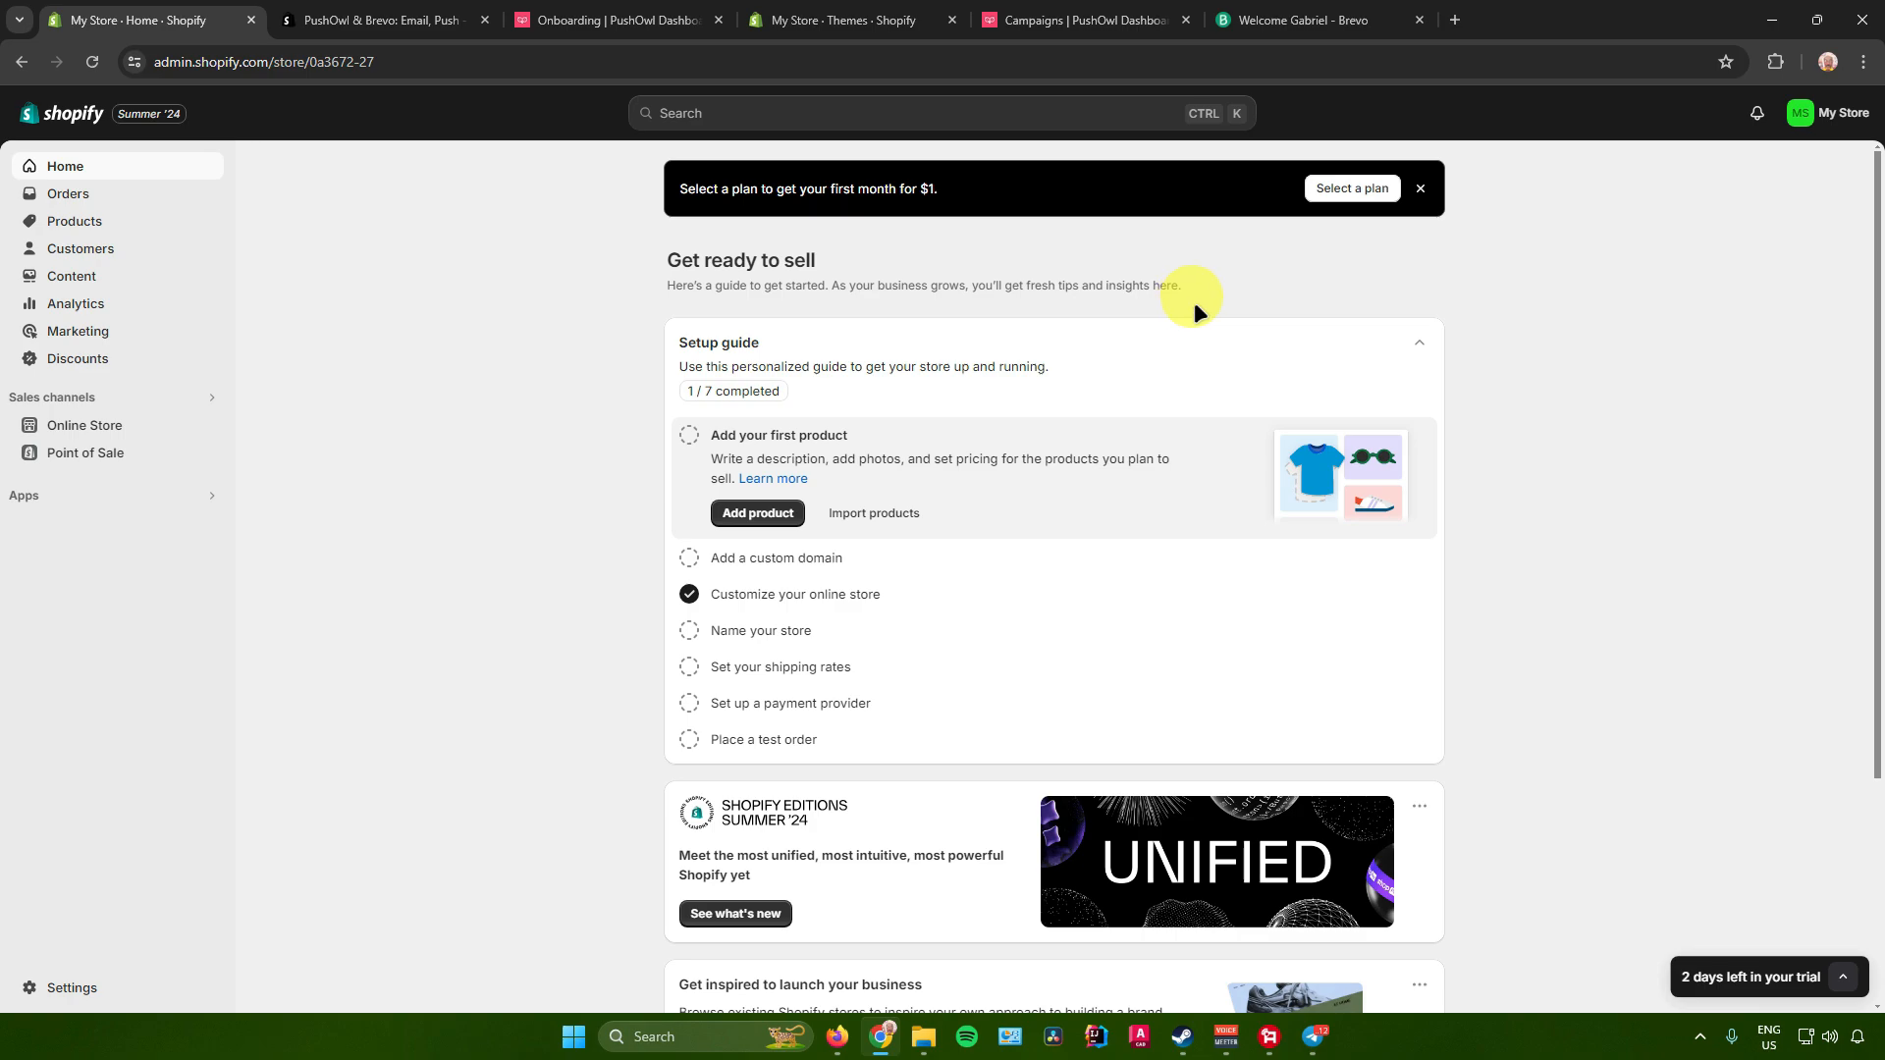
pyautogui.click(1332, 189)
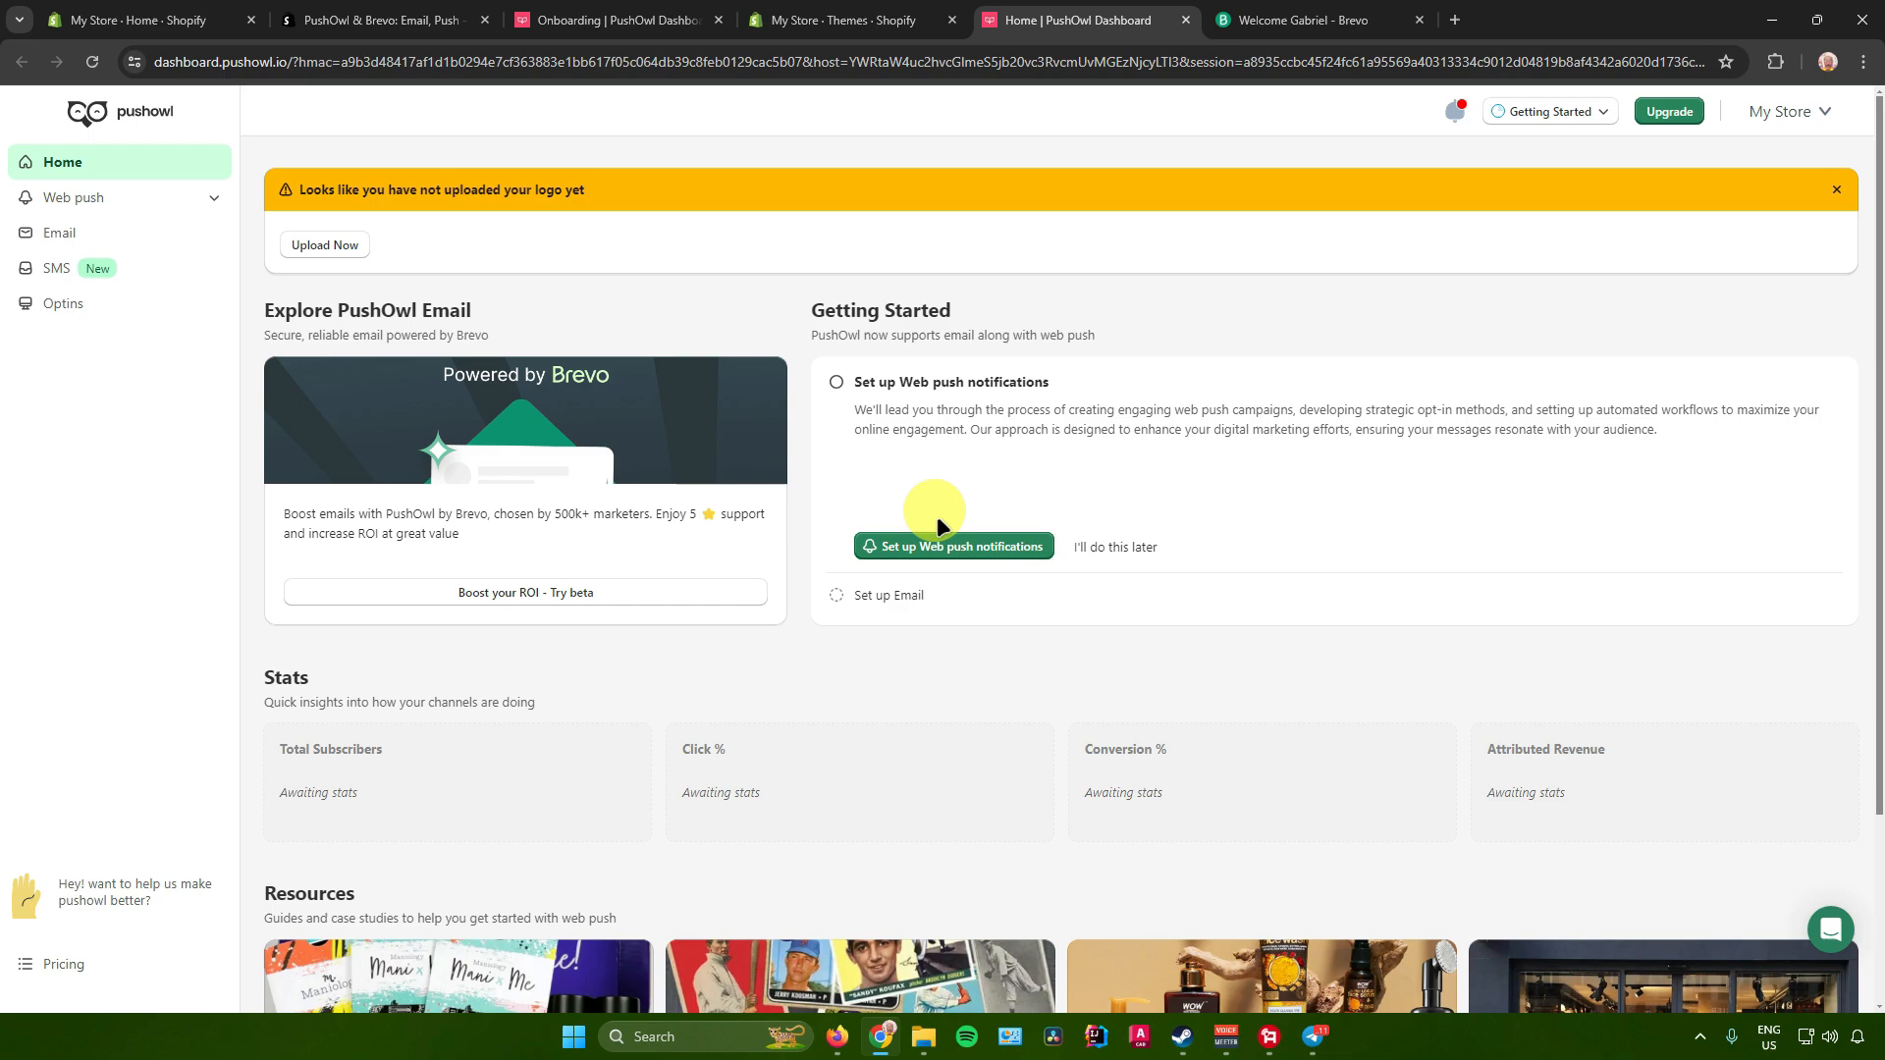
pyautogui.click(961, 552)
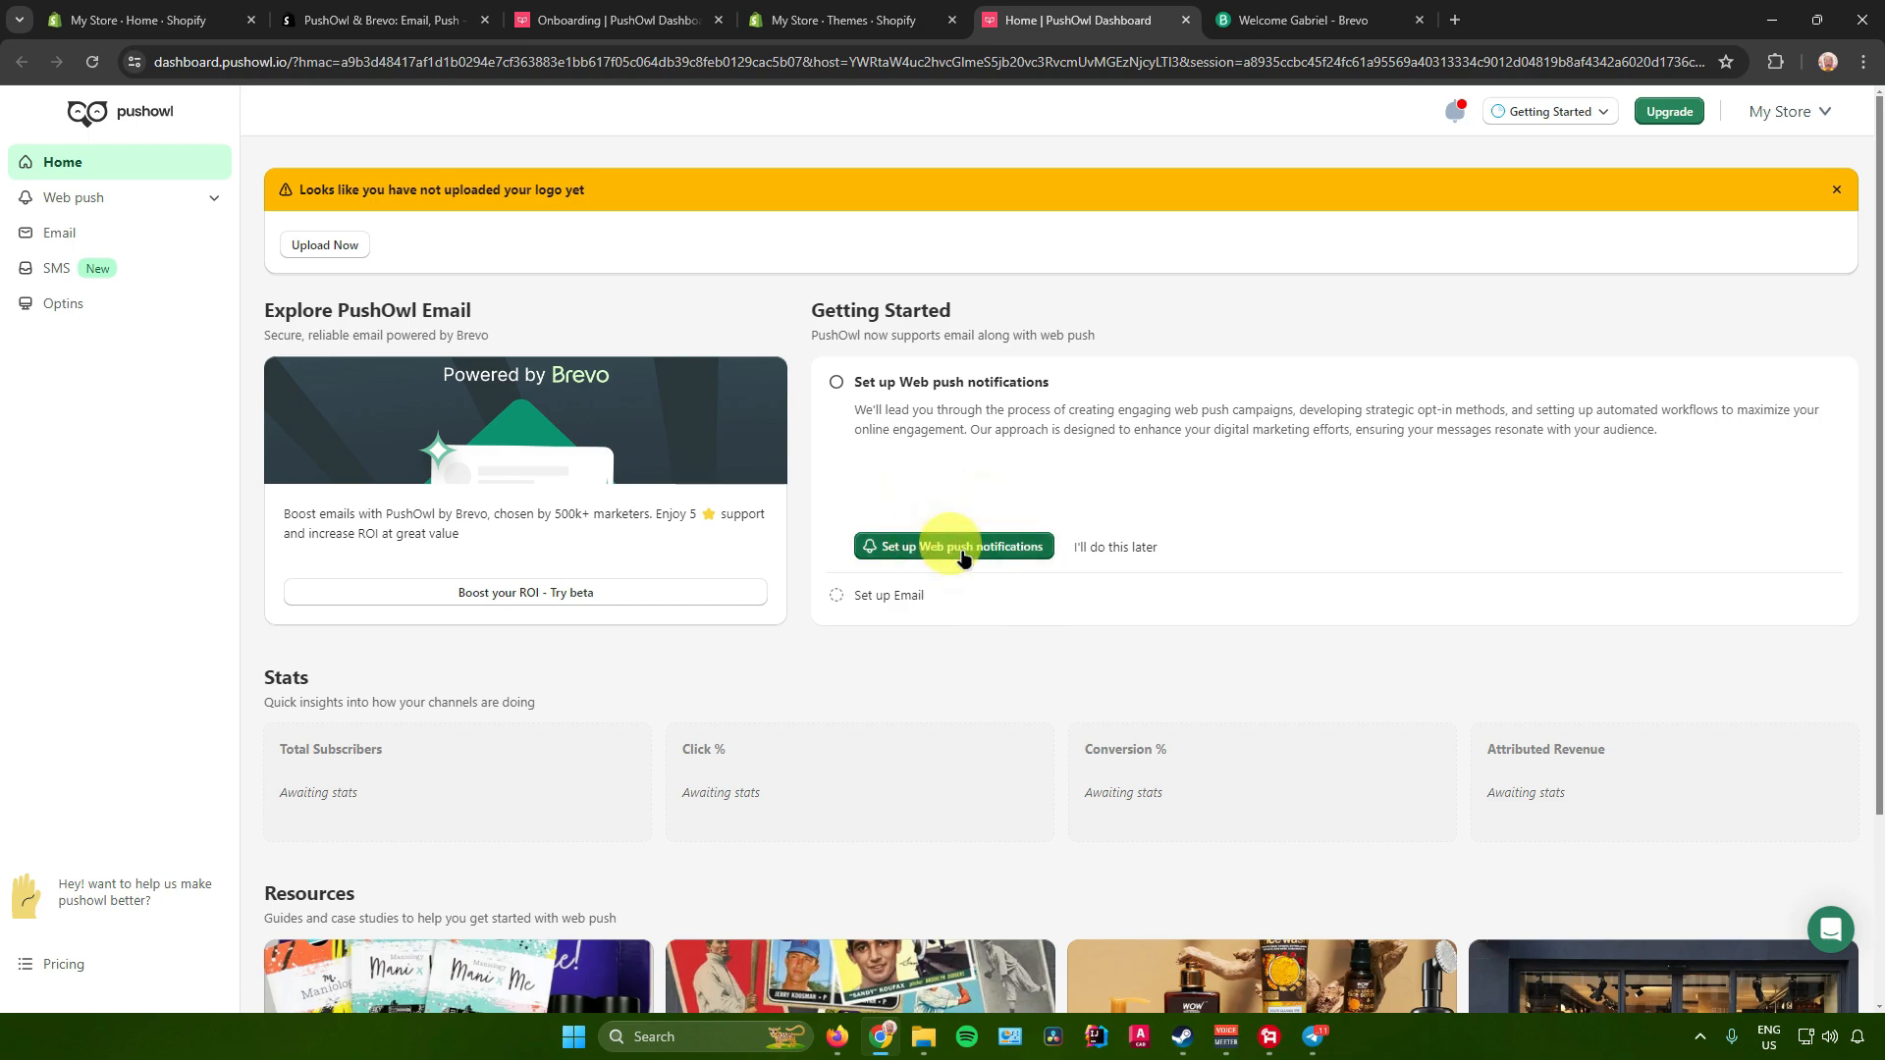
pyautogui.click(1111, 543)
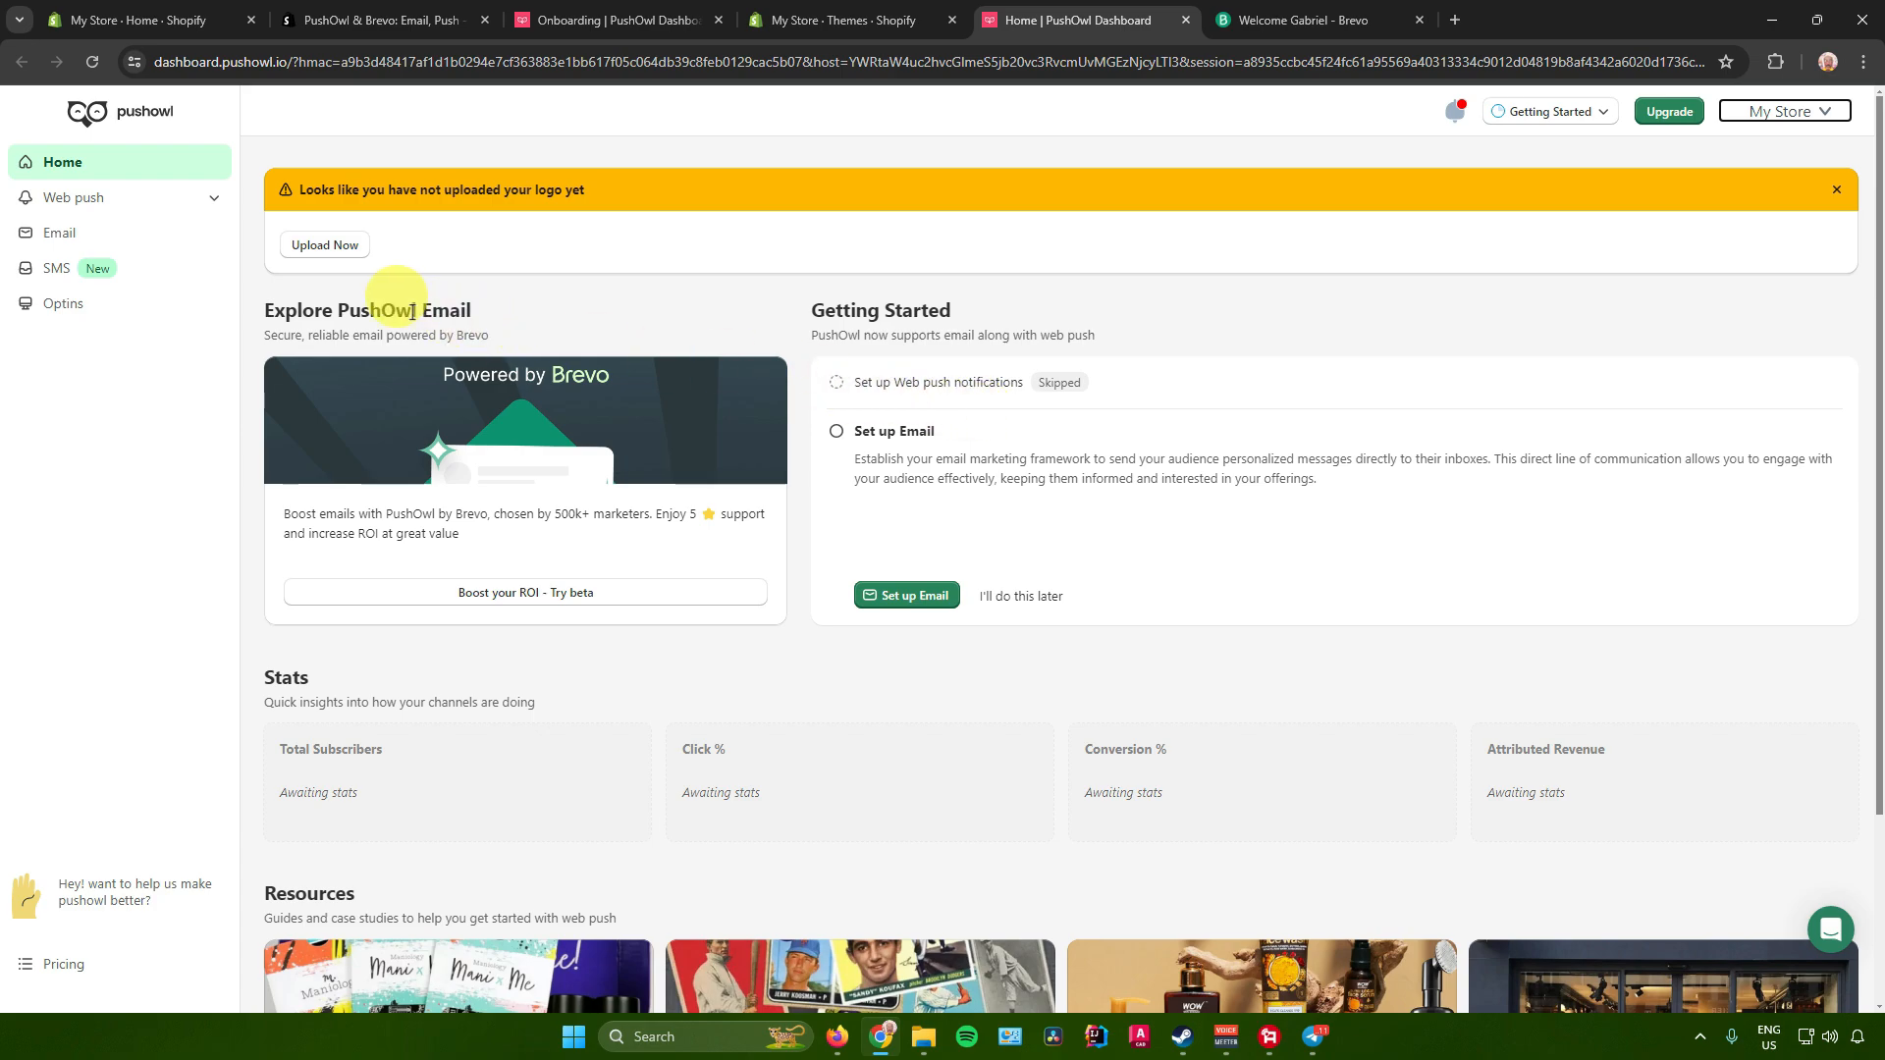
# Go through the PushOwl Email introduction and try to verify the store details with the store's email address.
pyautogui.click(61, 236)
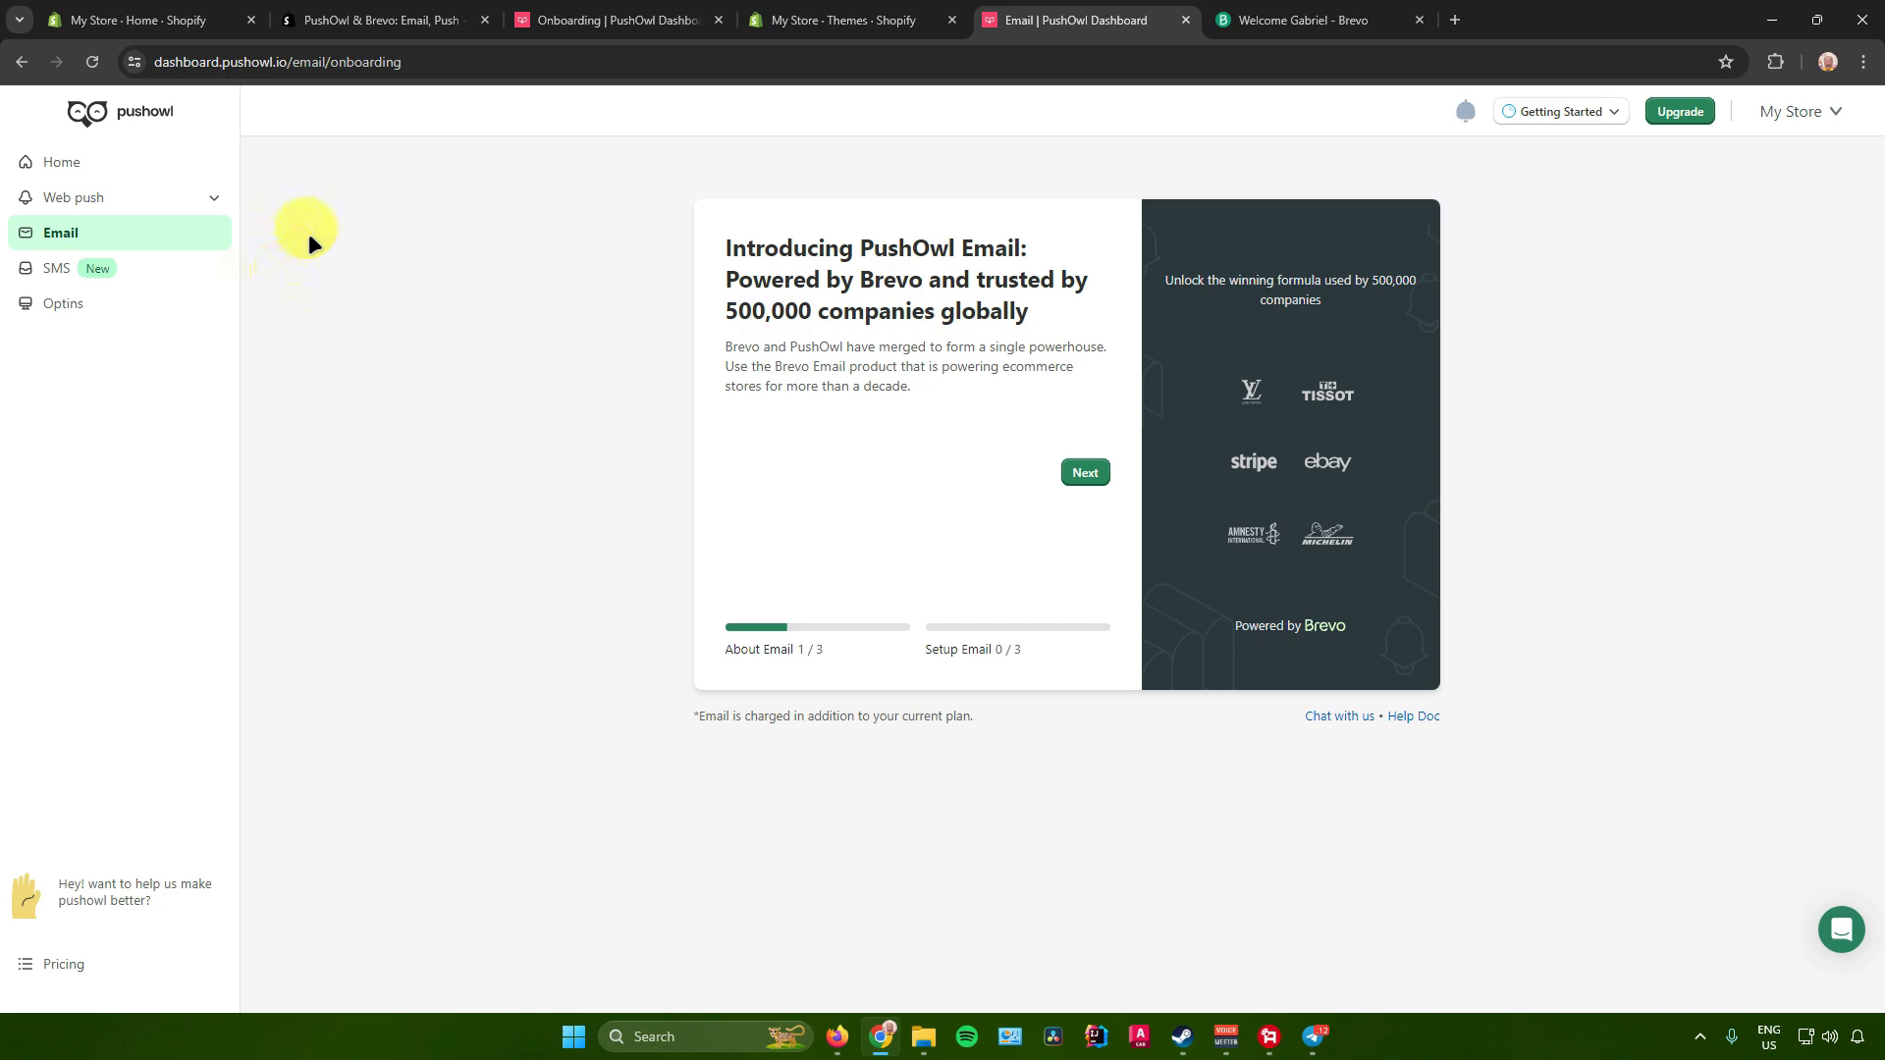
pyautogui.click(1083, 472)
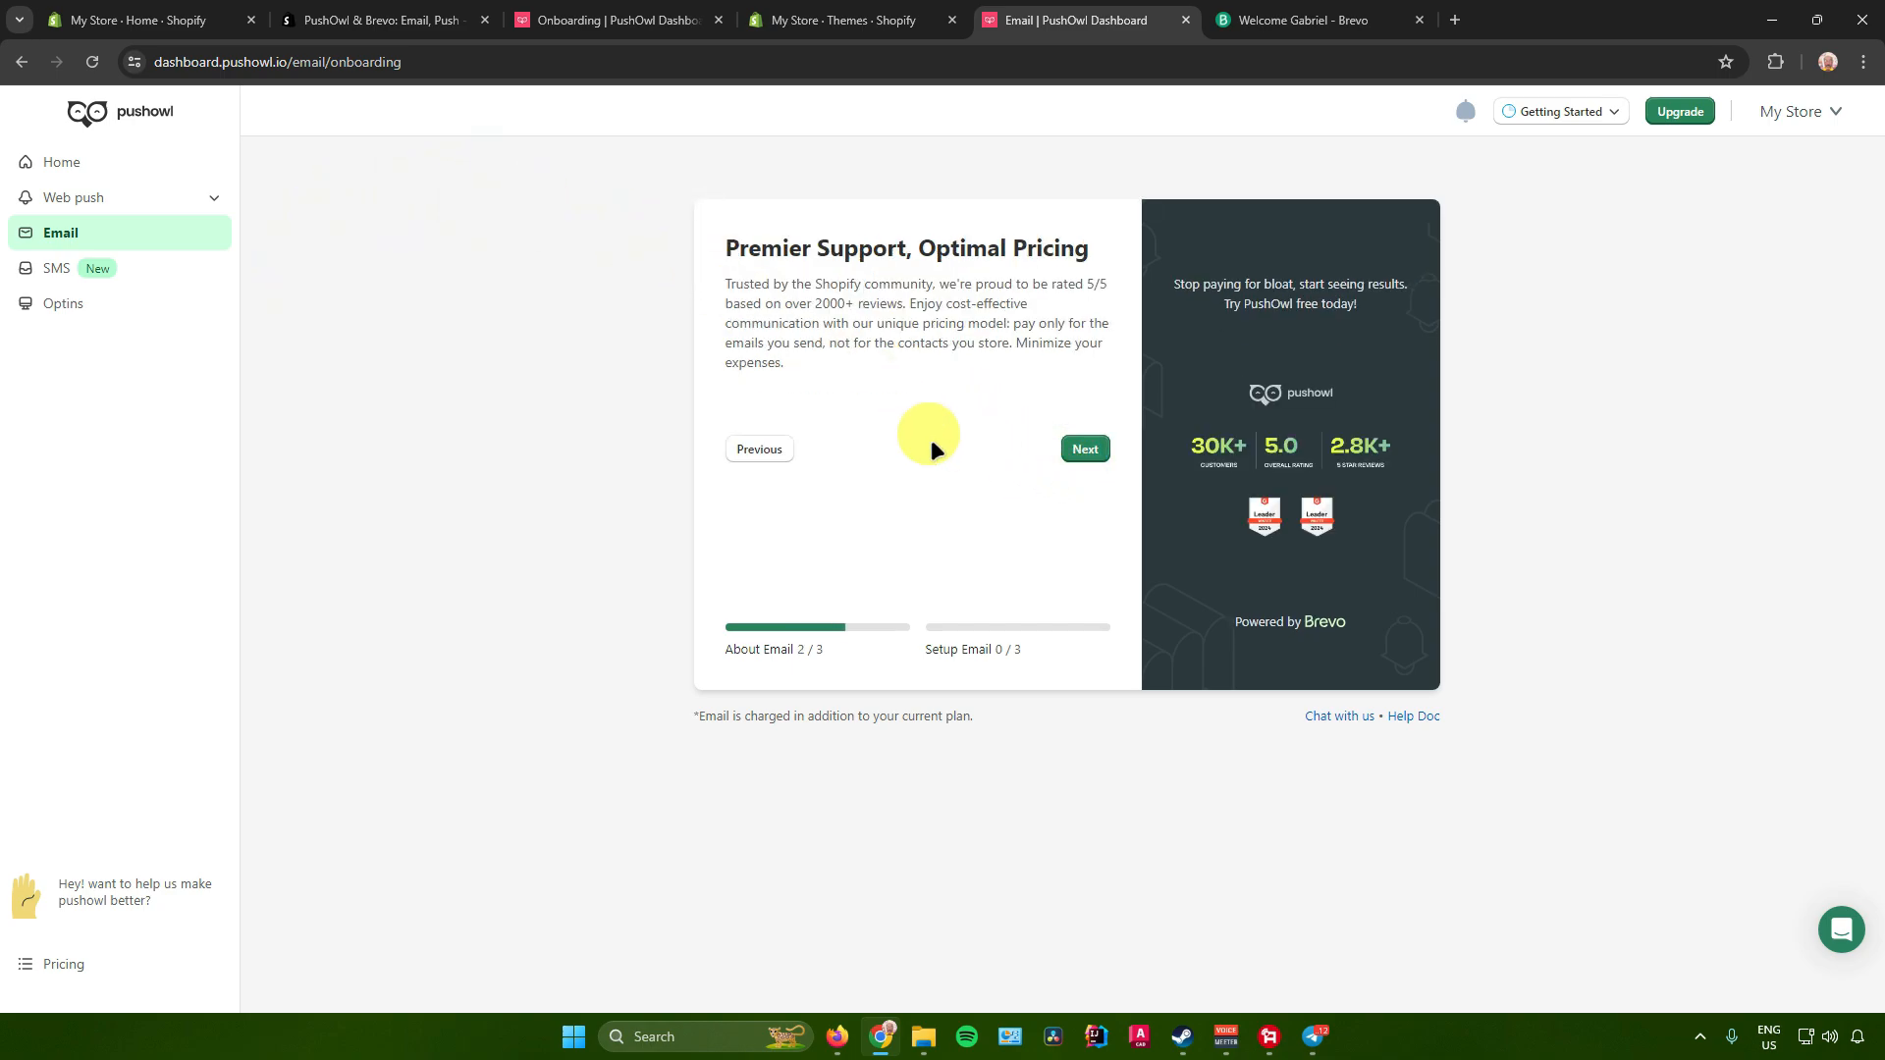
pyautogui.click(1074, 447)
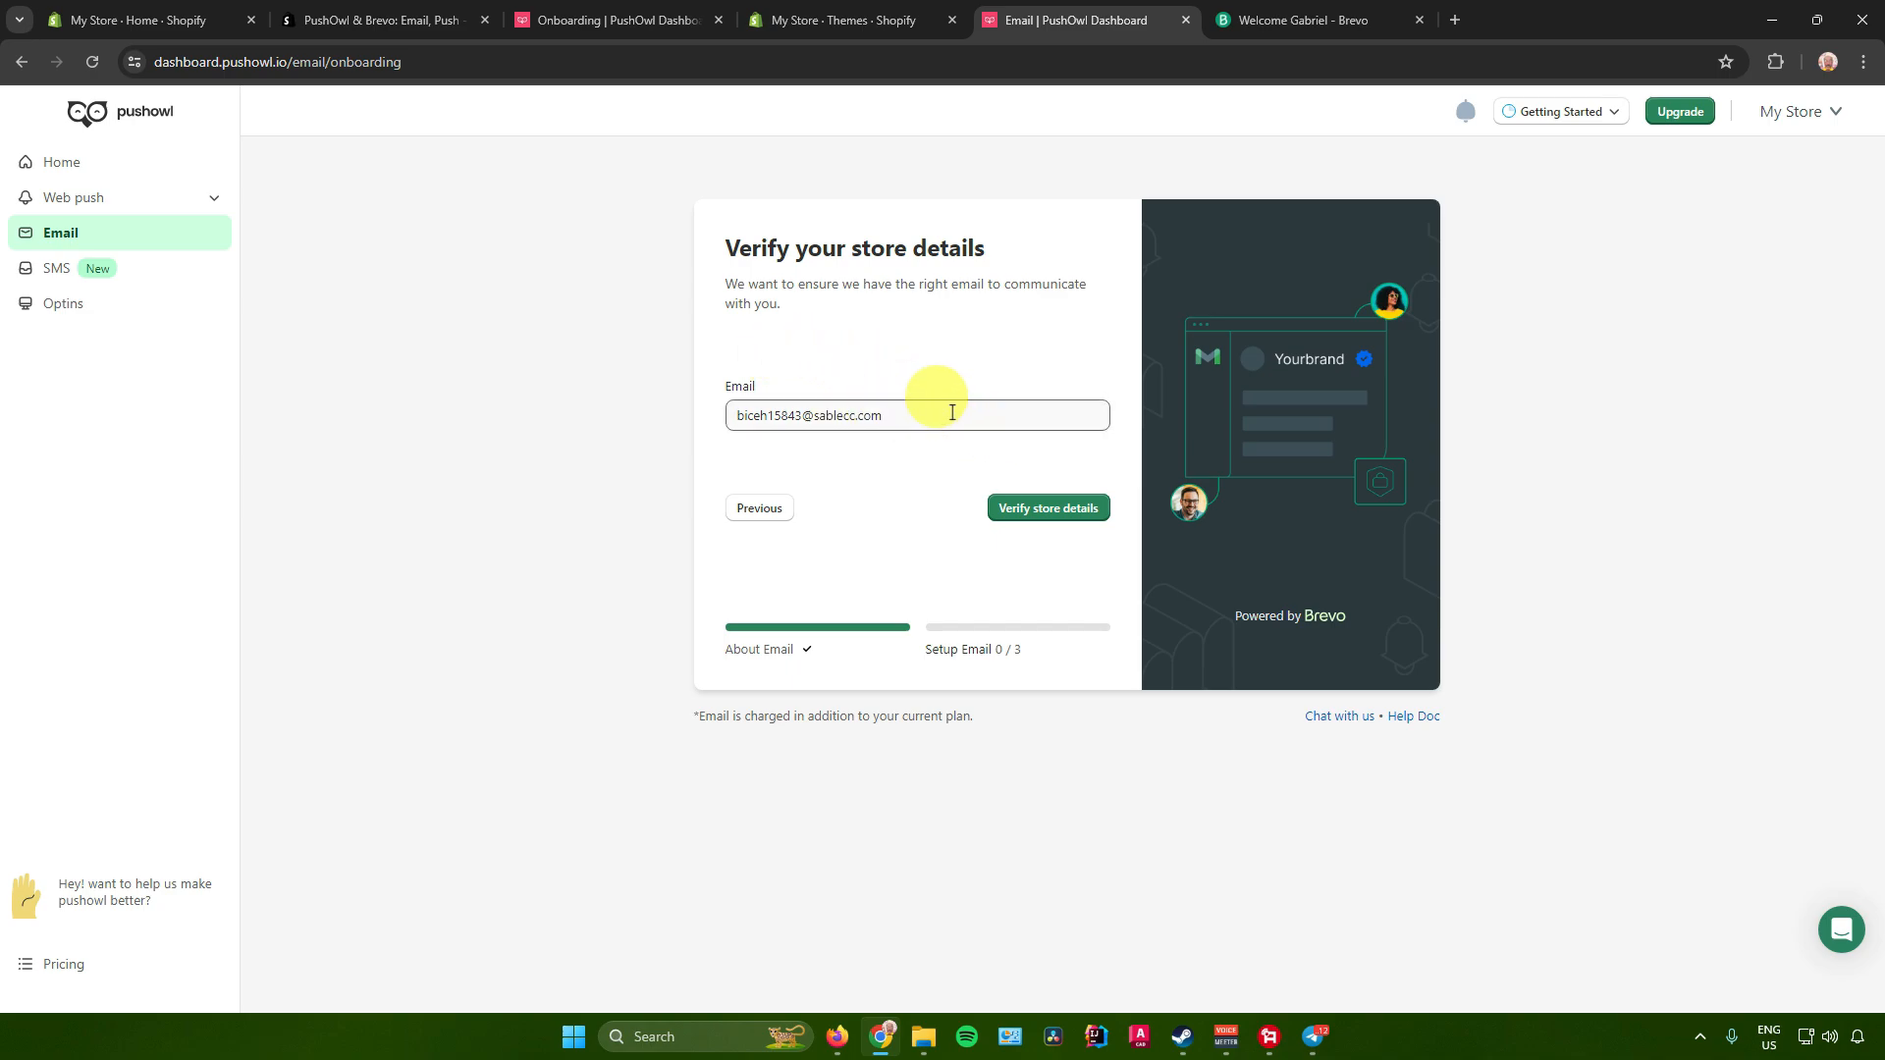
pyautogui.click(1053, 509)
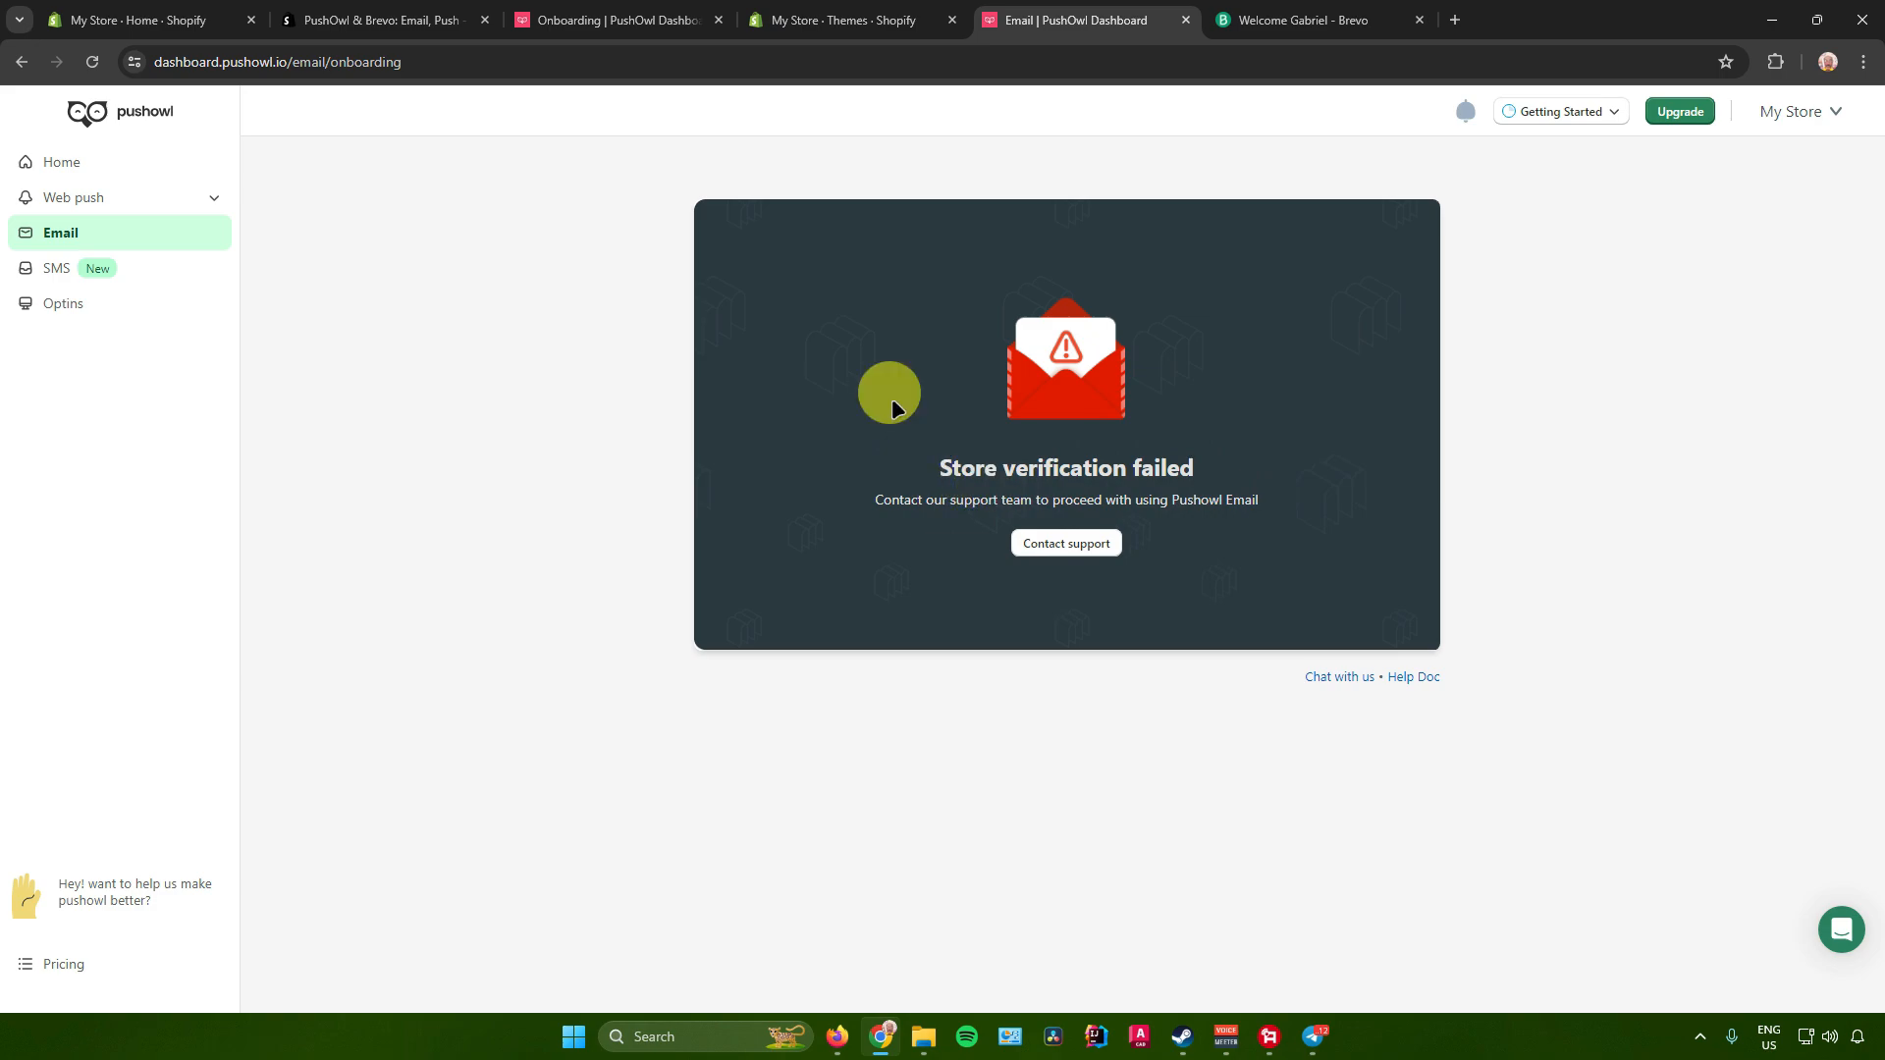
# Complete the web push introduction and review the web push dashboard down to the subscriber gain chart.
pyautogui.click(154, 208)
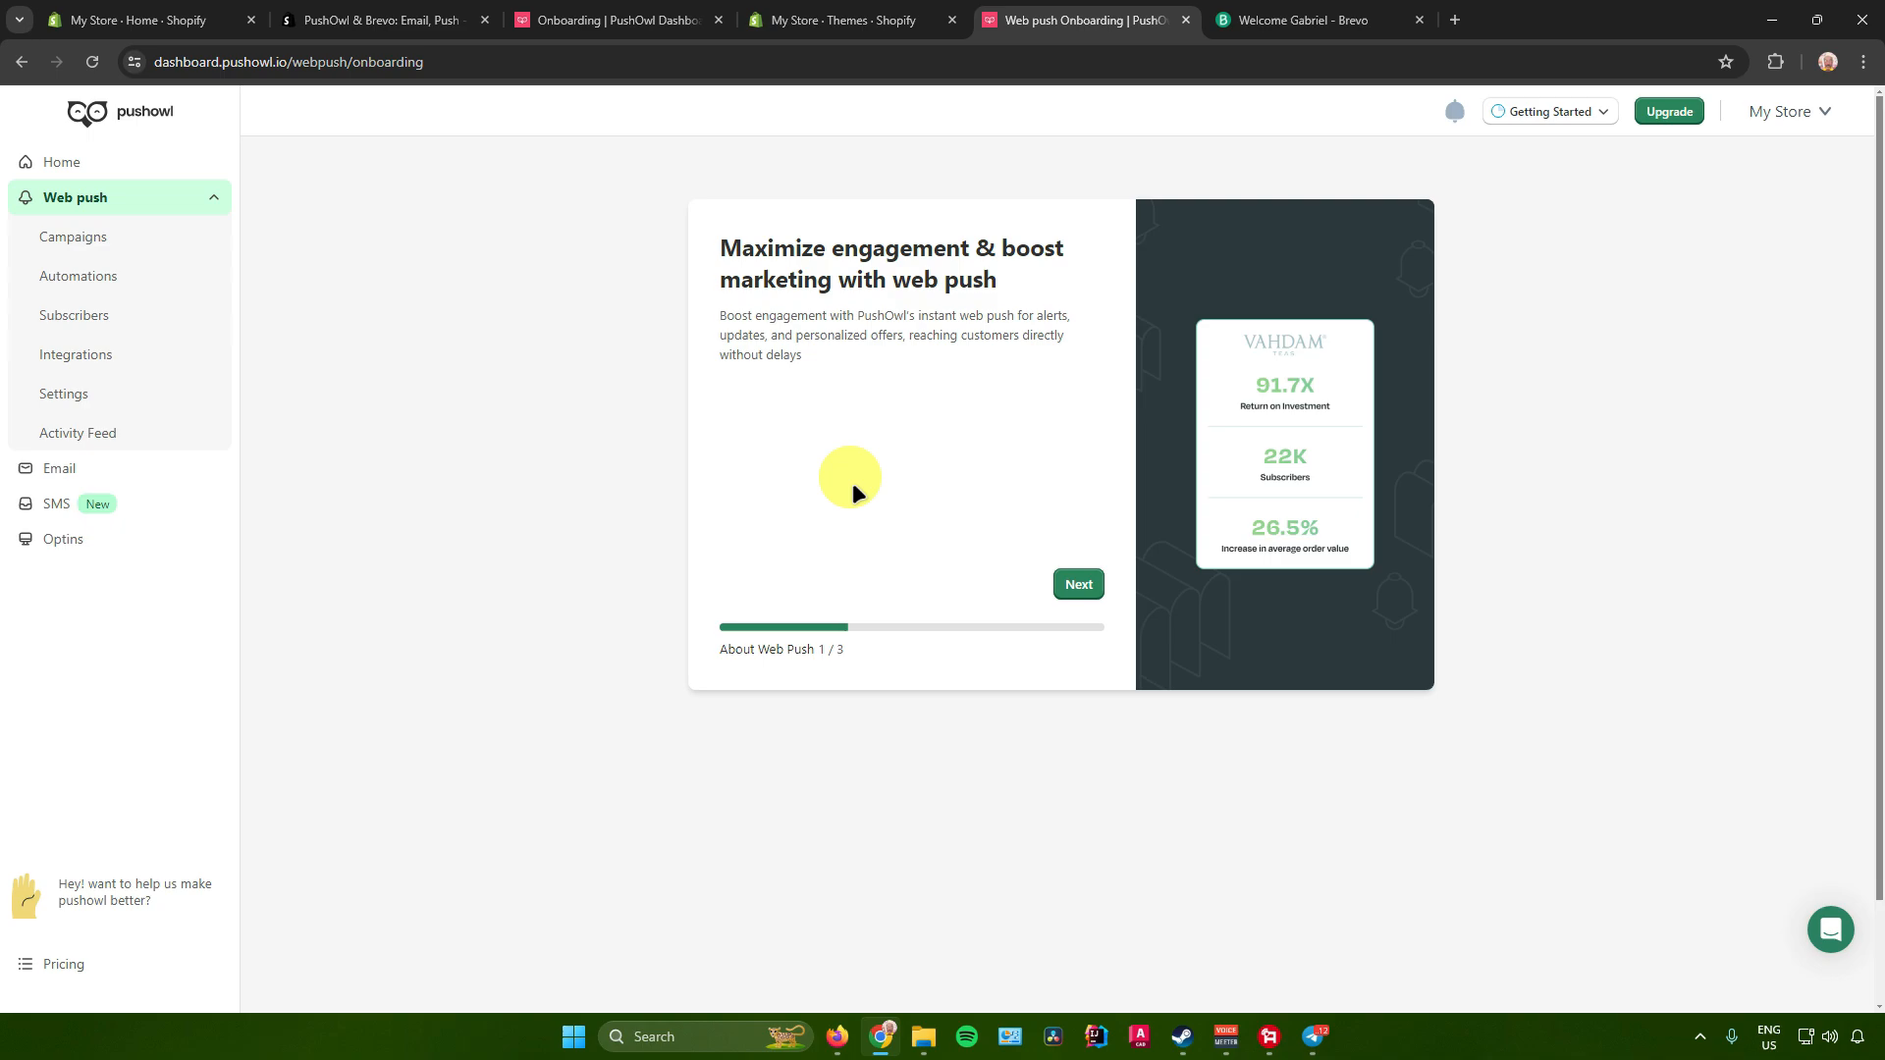
pyautogui.click(1080, 584)
pyautogui.click(1088, 583)
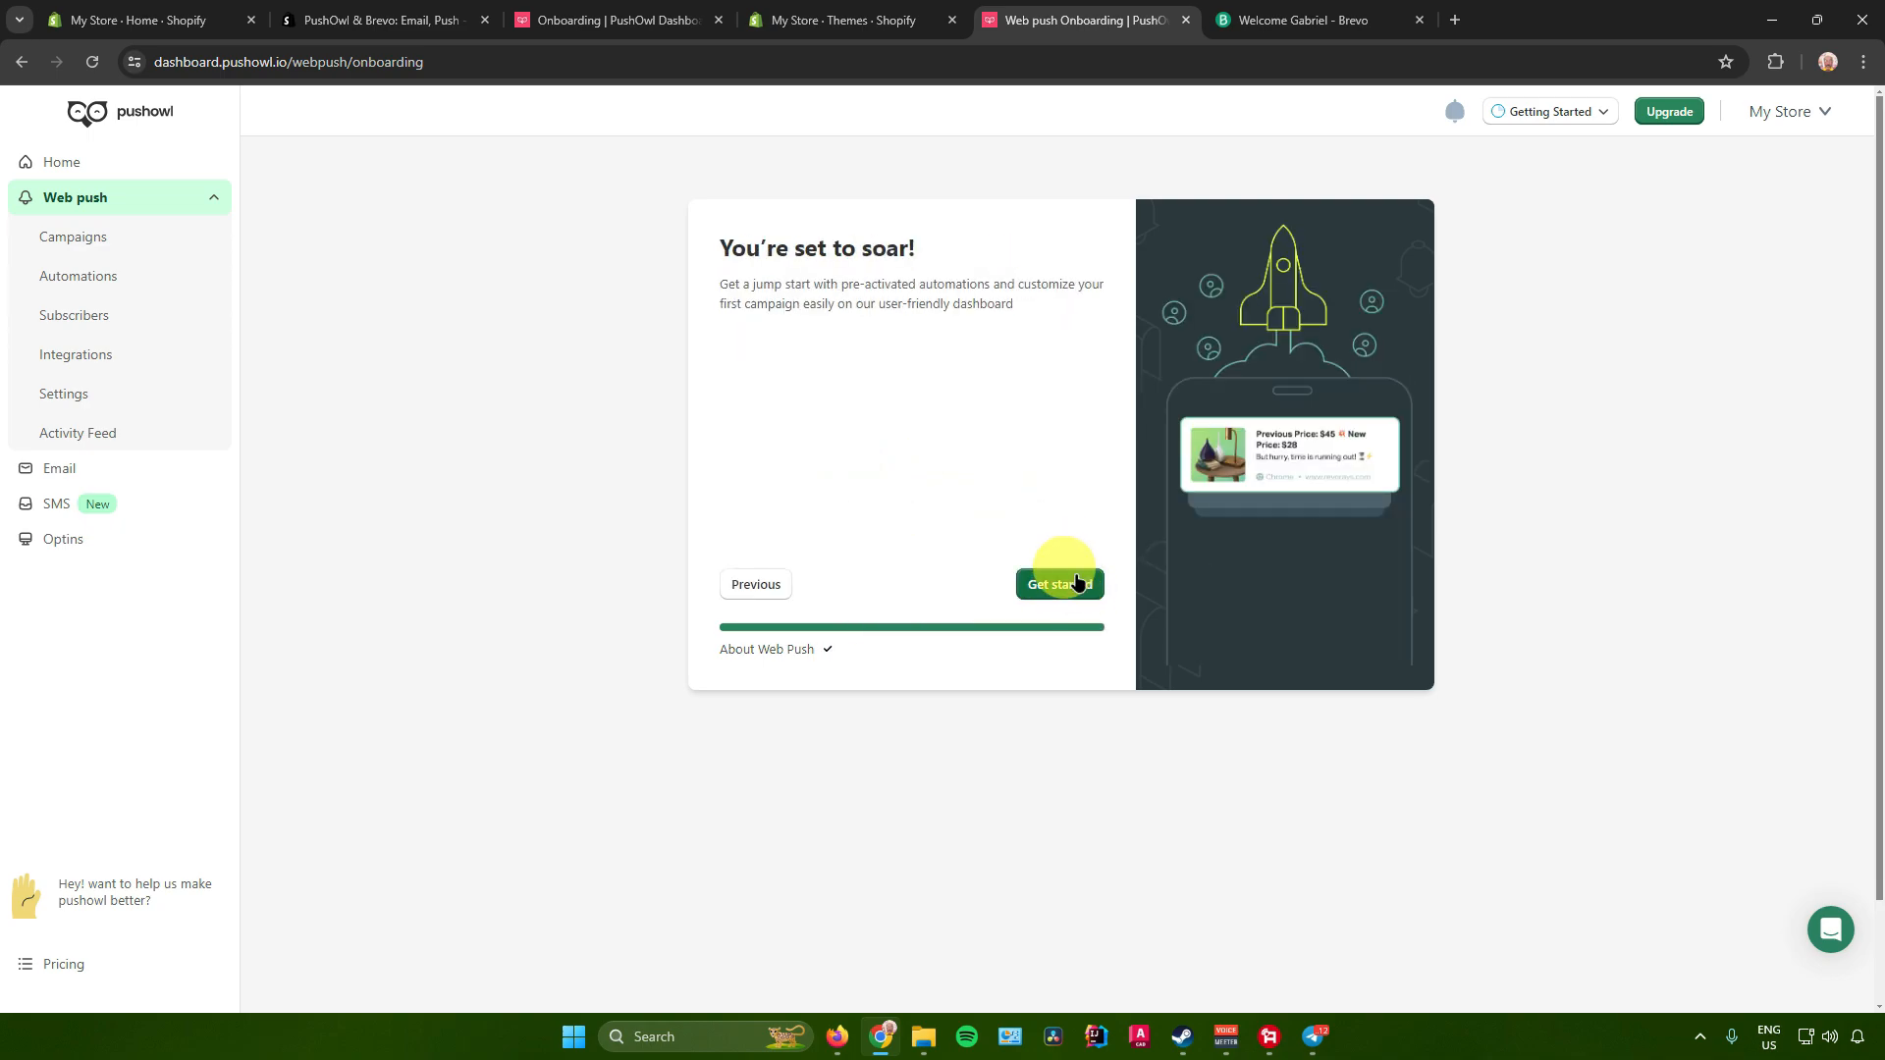
pyautogui.click(1078, 583)
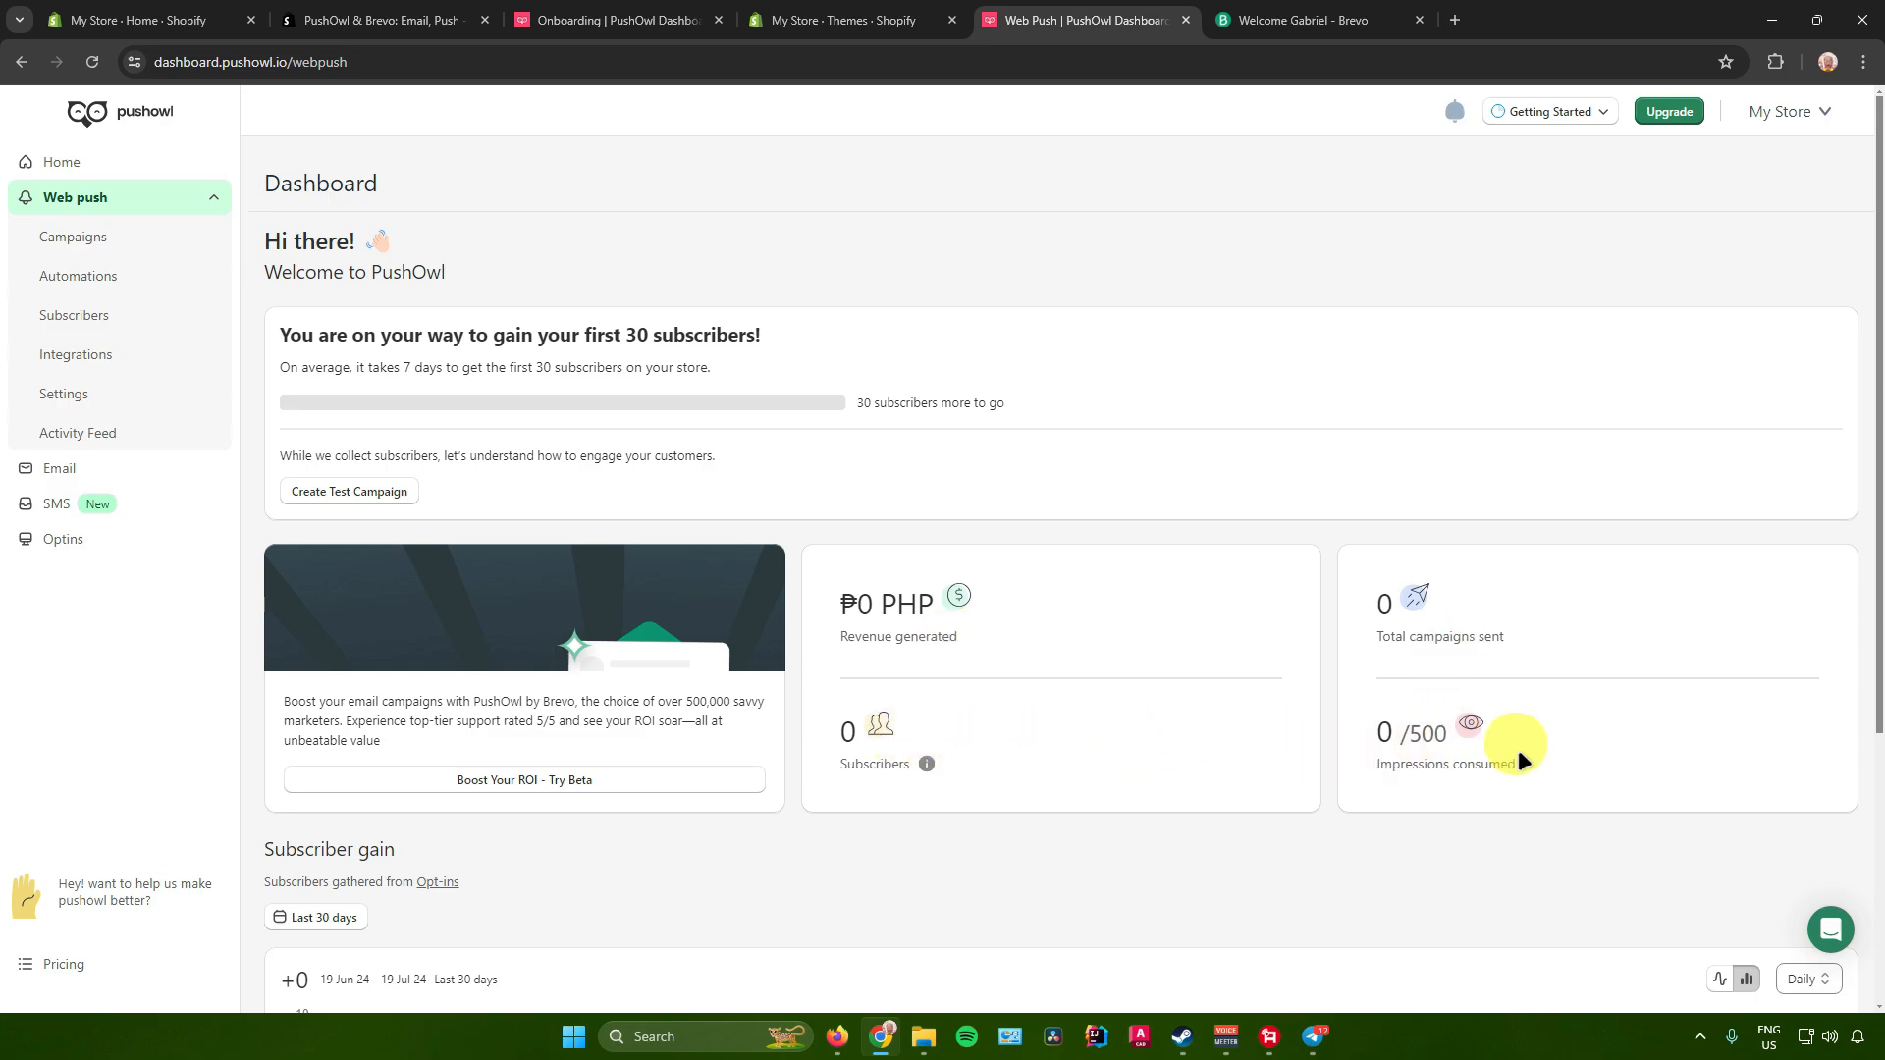
pyautogui.scroll(-2, 1517, 751)
pyautogui.scroll(-2, 1339, 680)
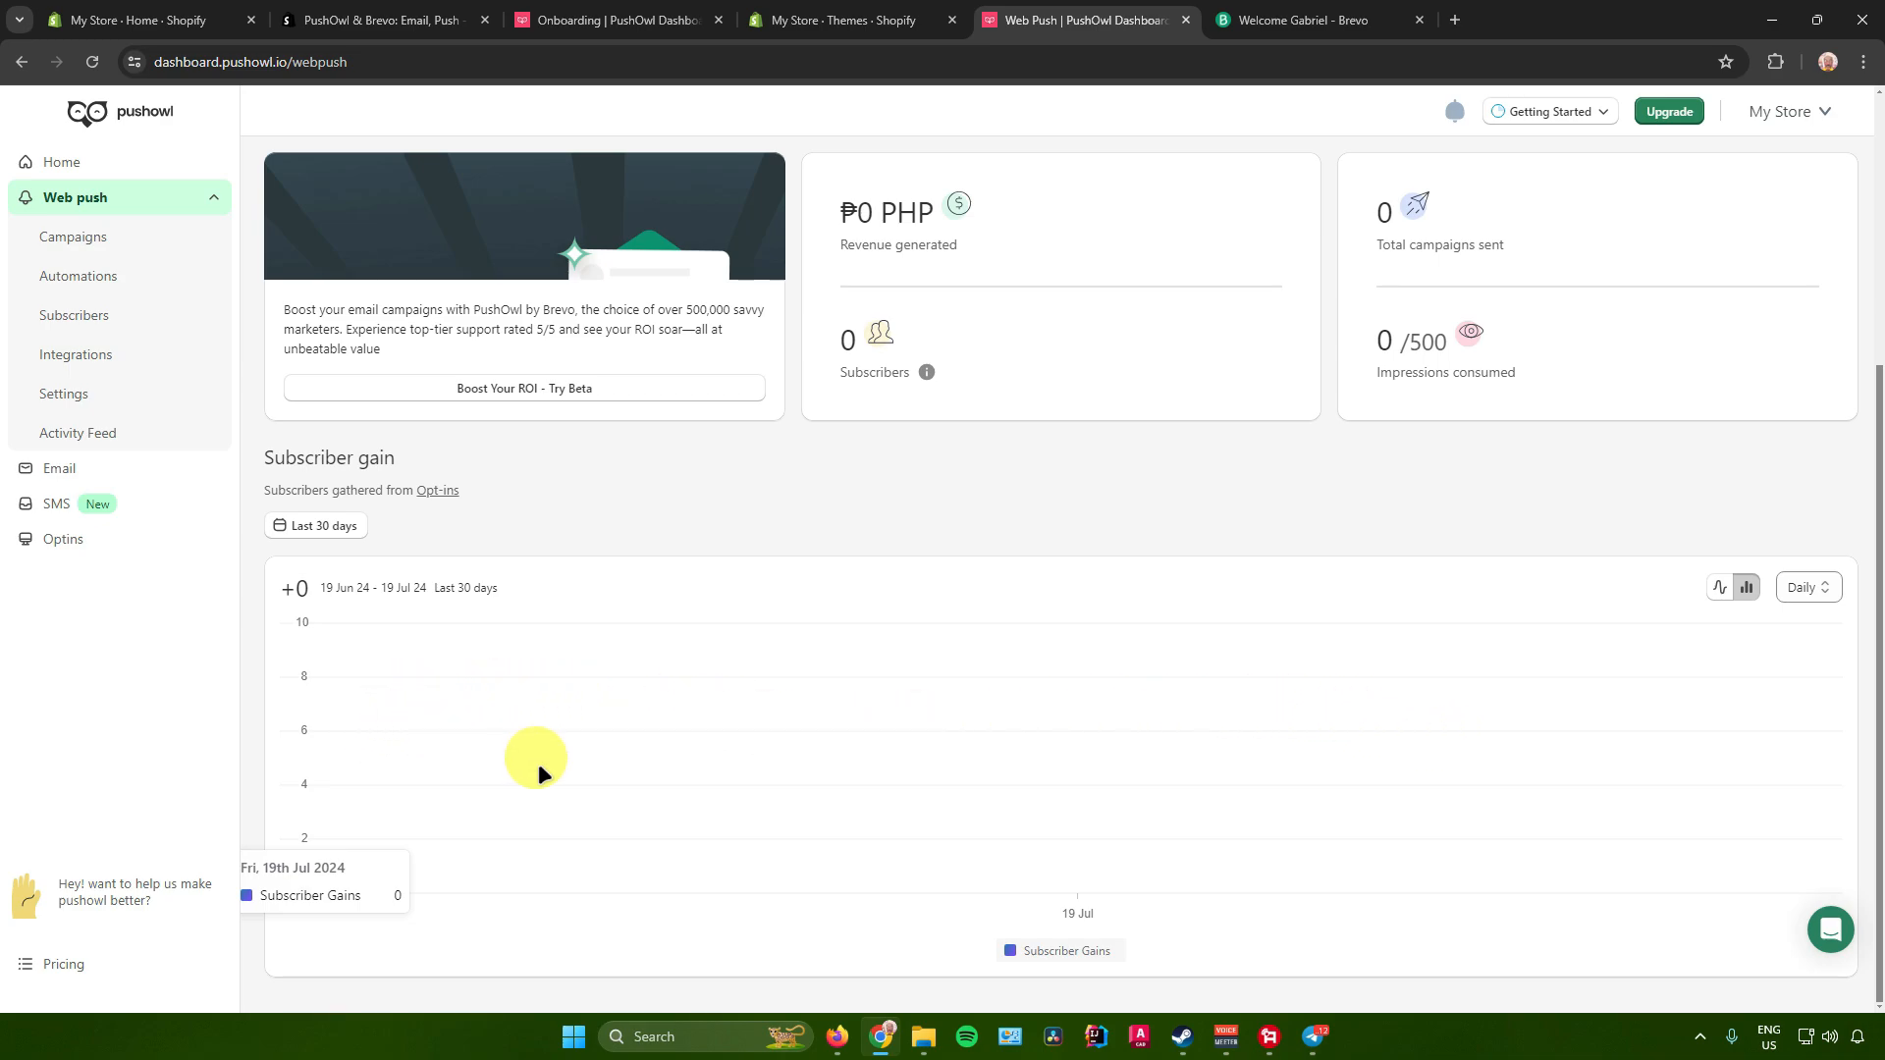
# Create a web push campaign as a Regular Campaign sent now to All Subscribers, and continue to its content.
pyautogui.scroll(3, 540, 763)
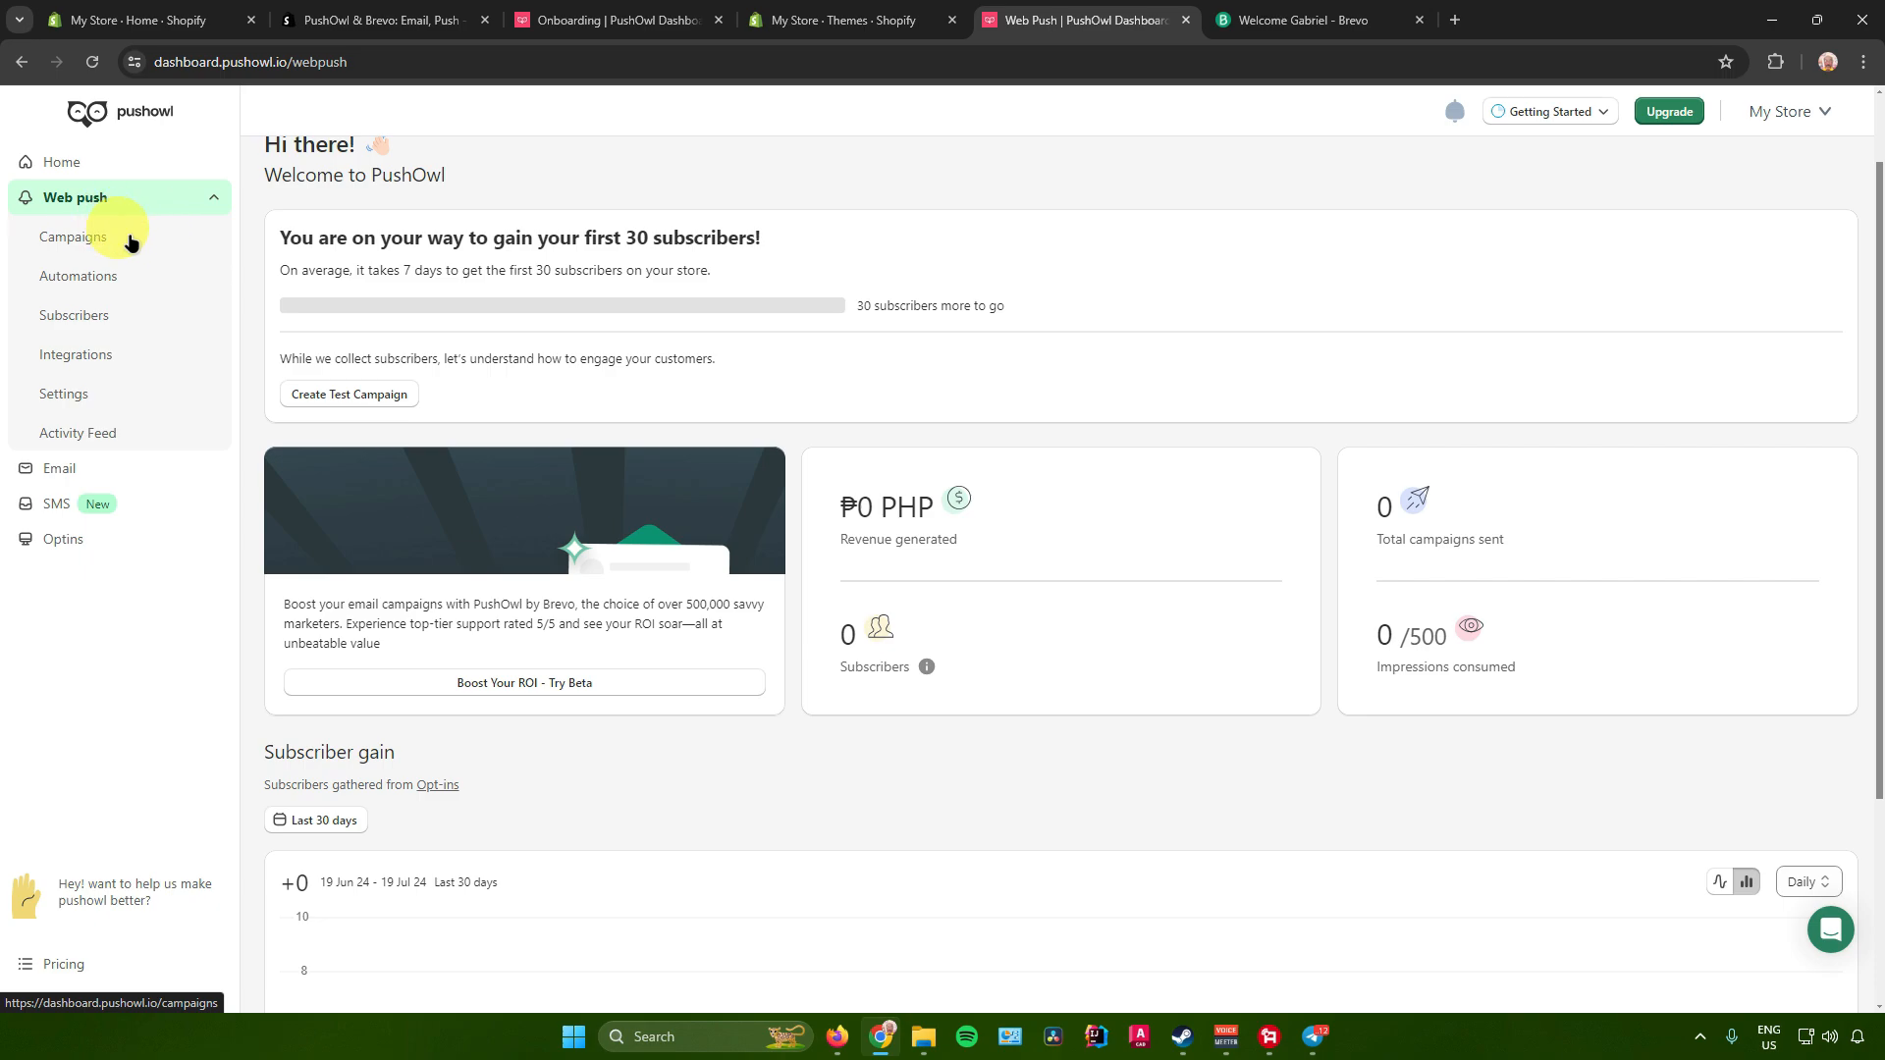
pyautogui.click(112, 239)
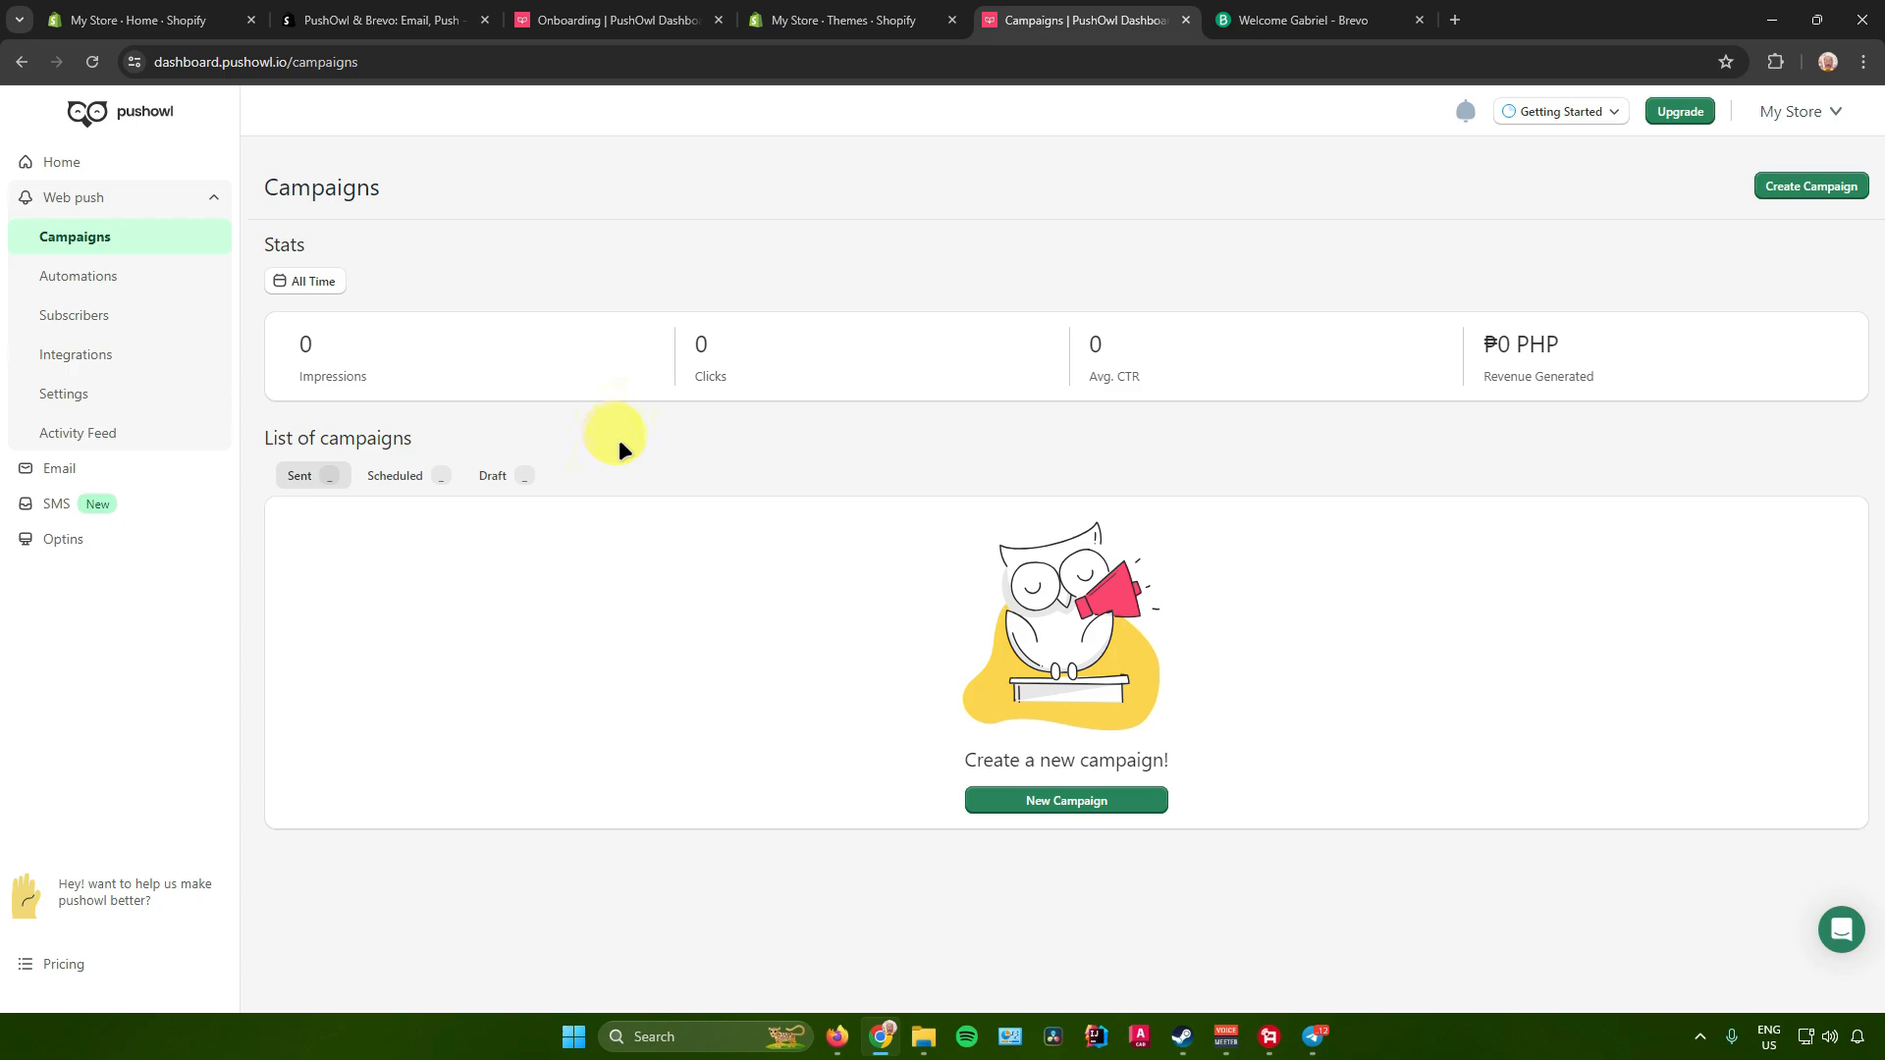
pyautogui.click(1066, 809)
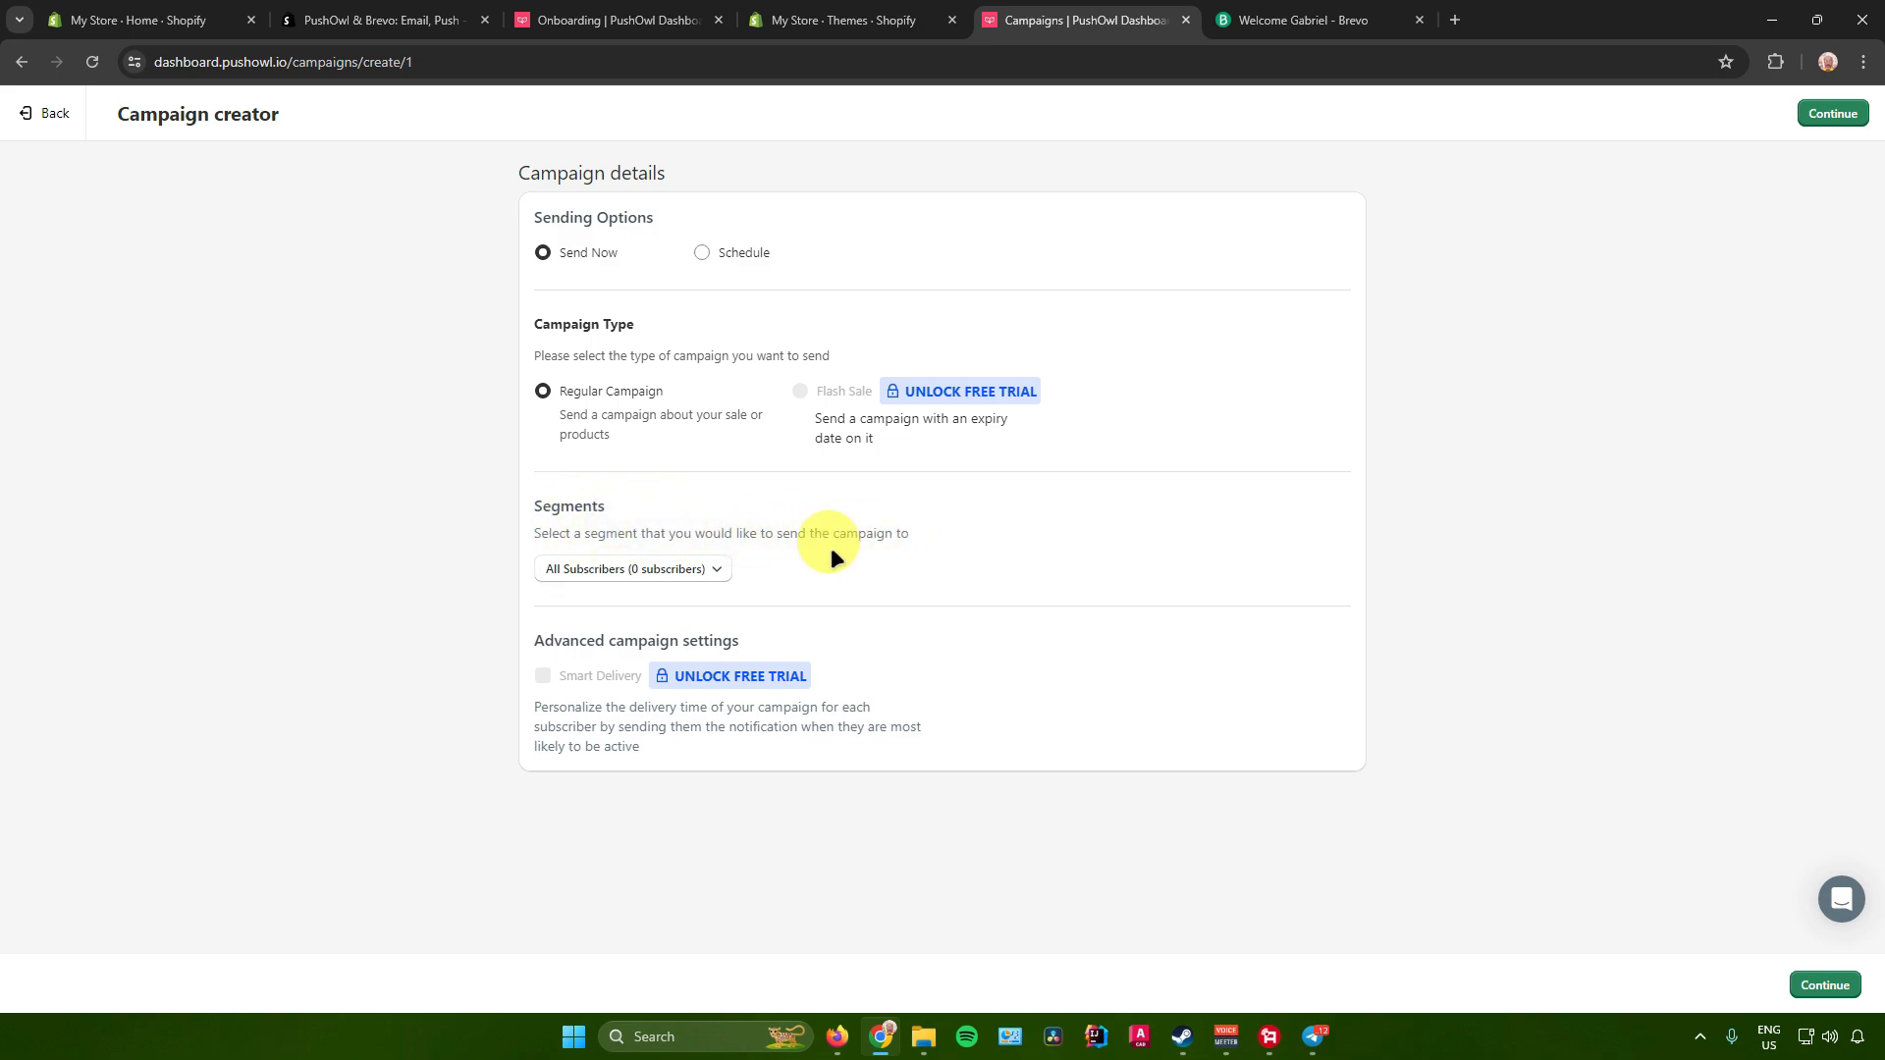
pyautogui.click(718, 569)
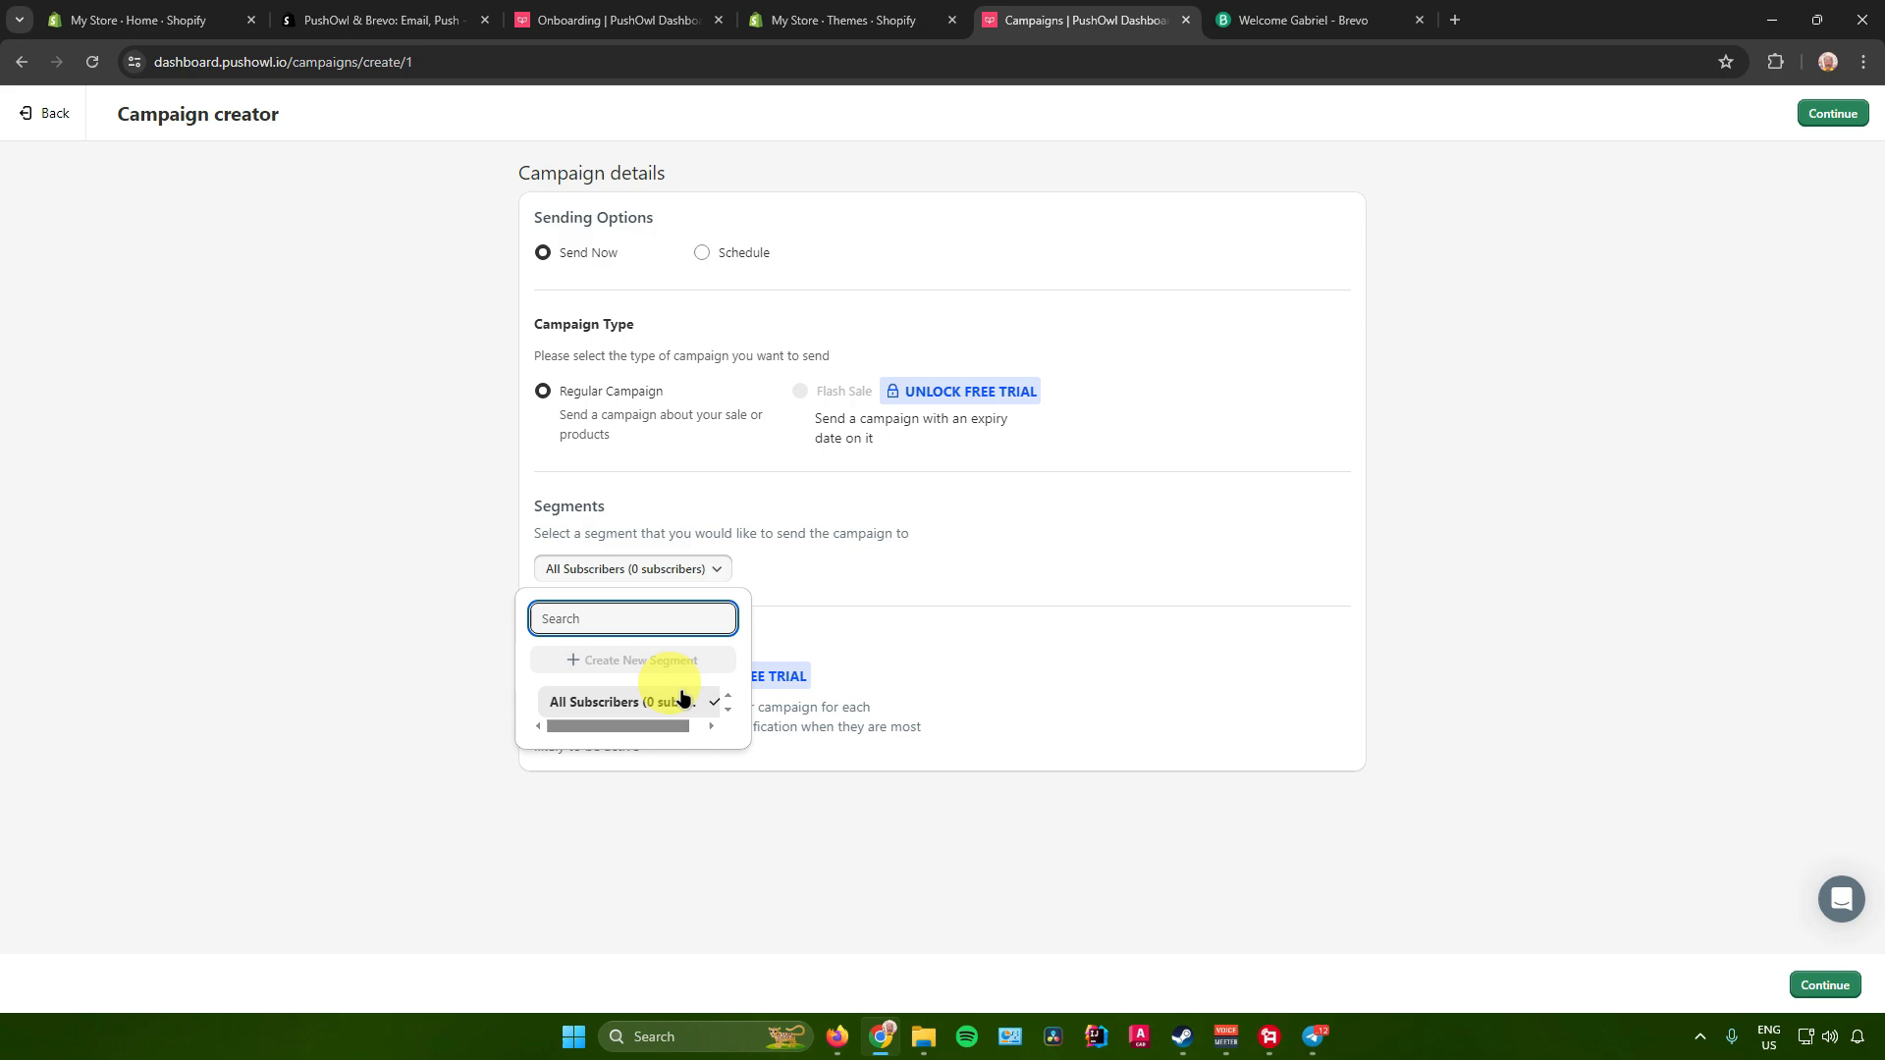
pyautogui.click(774, 573)
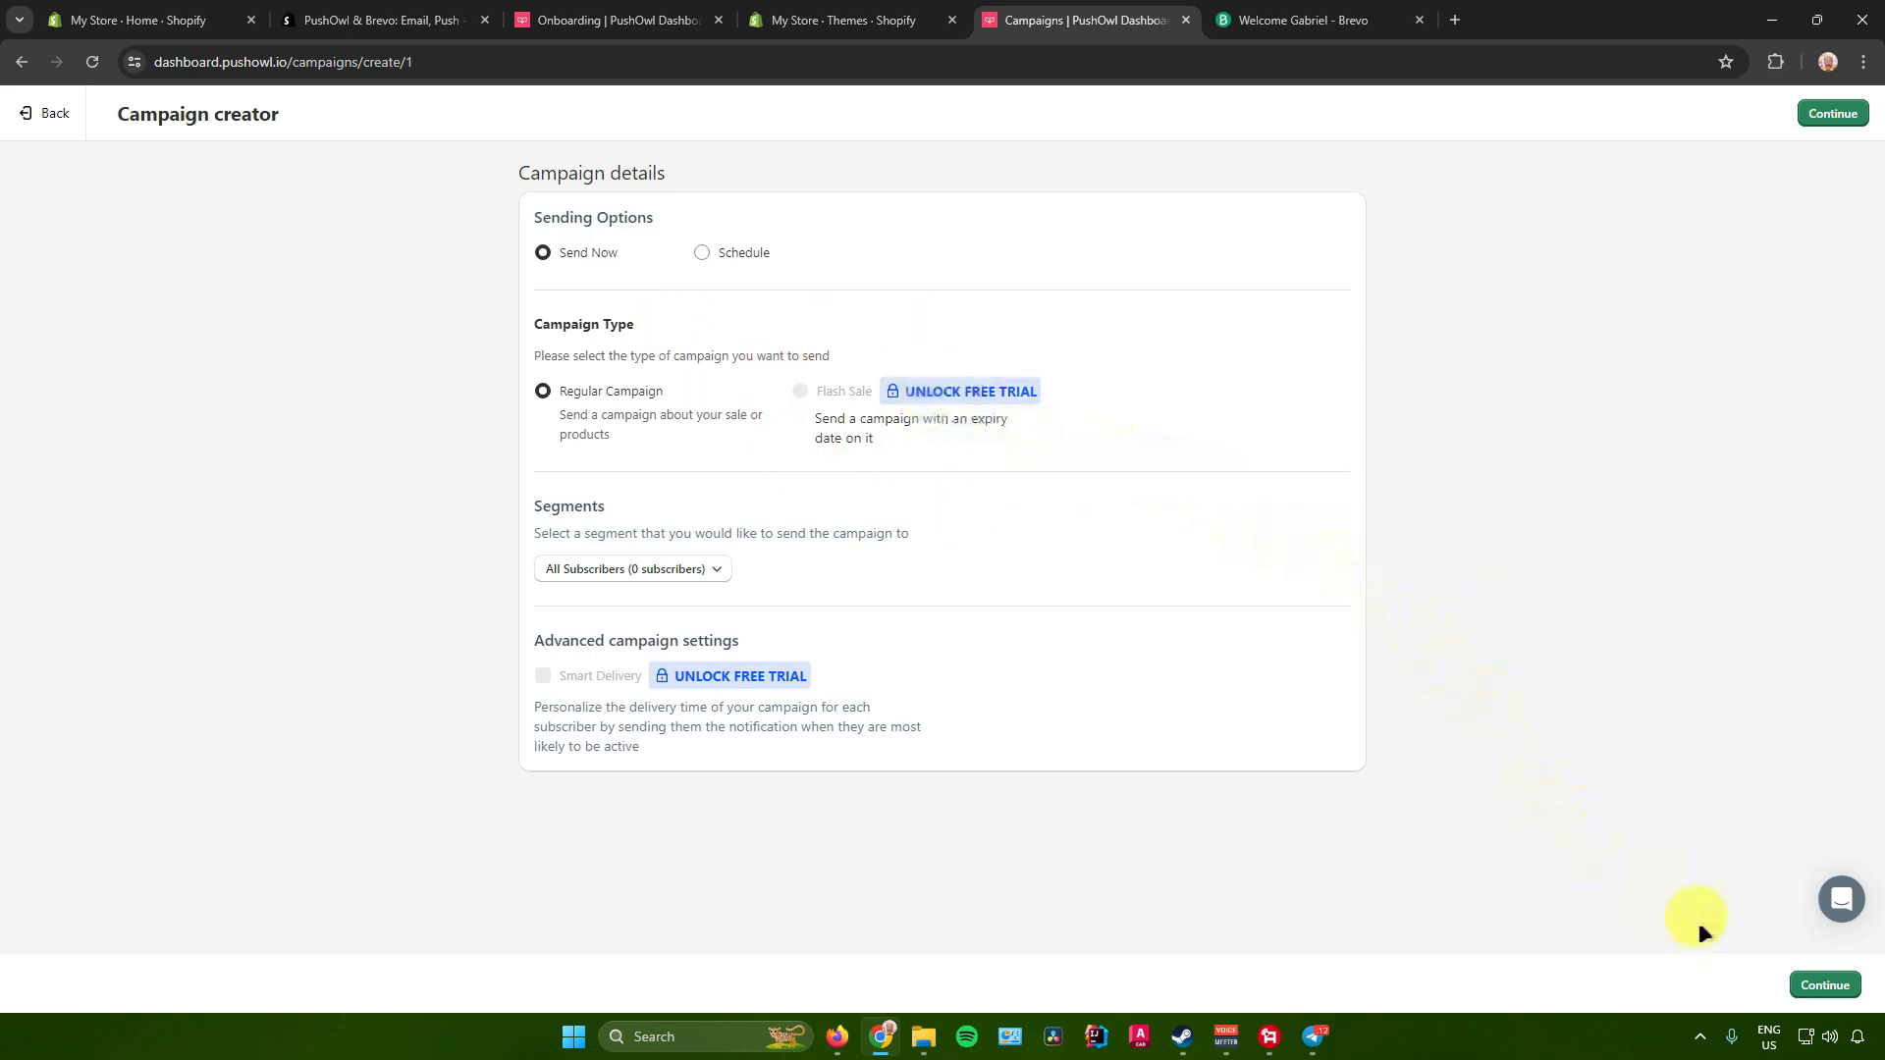
pyautogui.click(1815, 989)
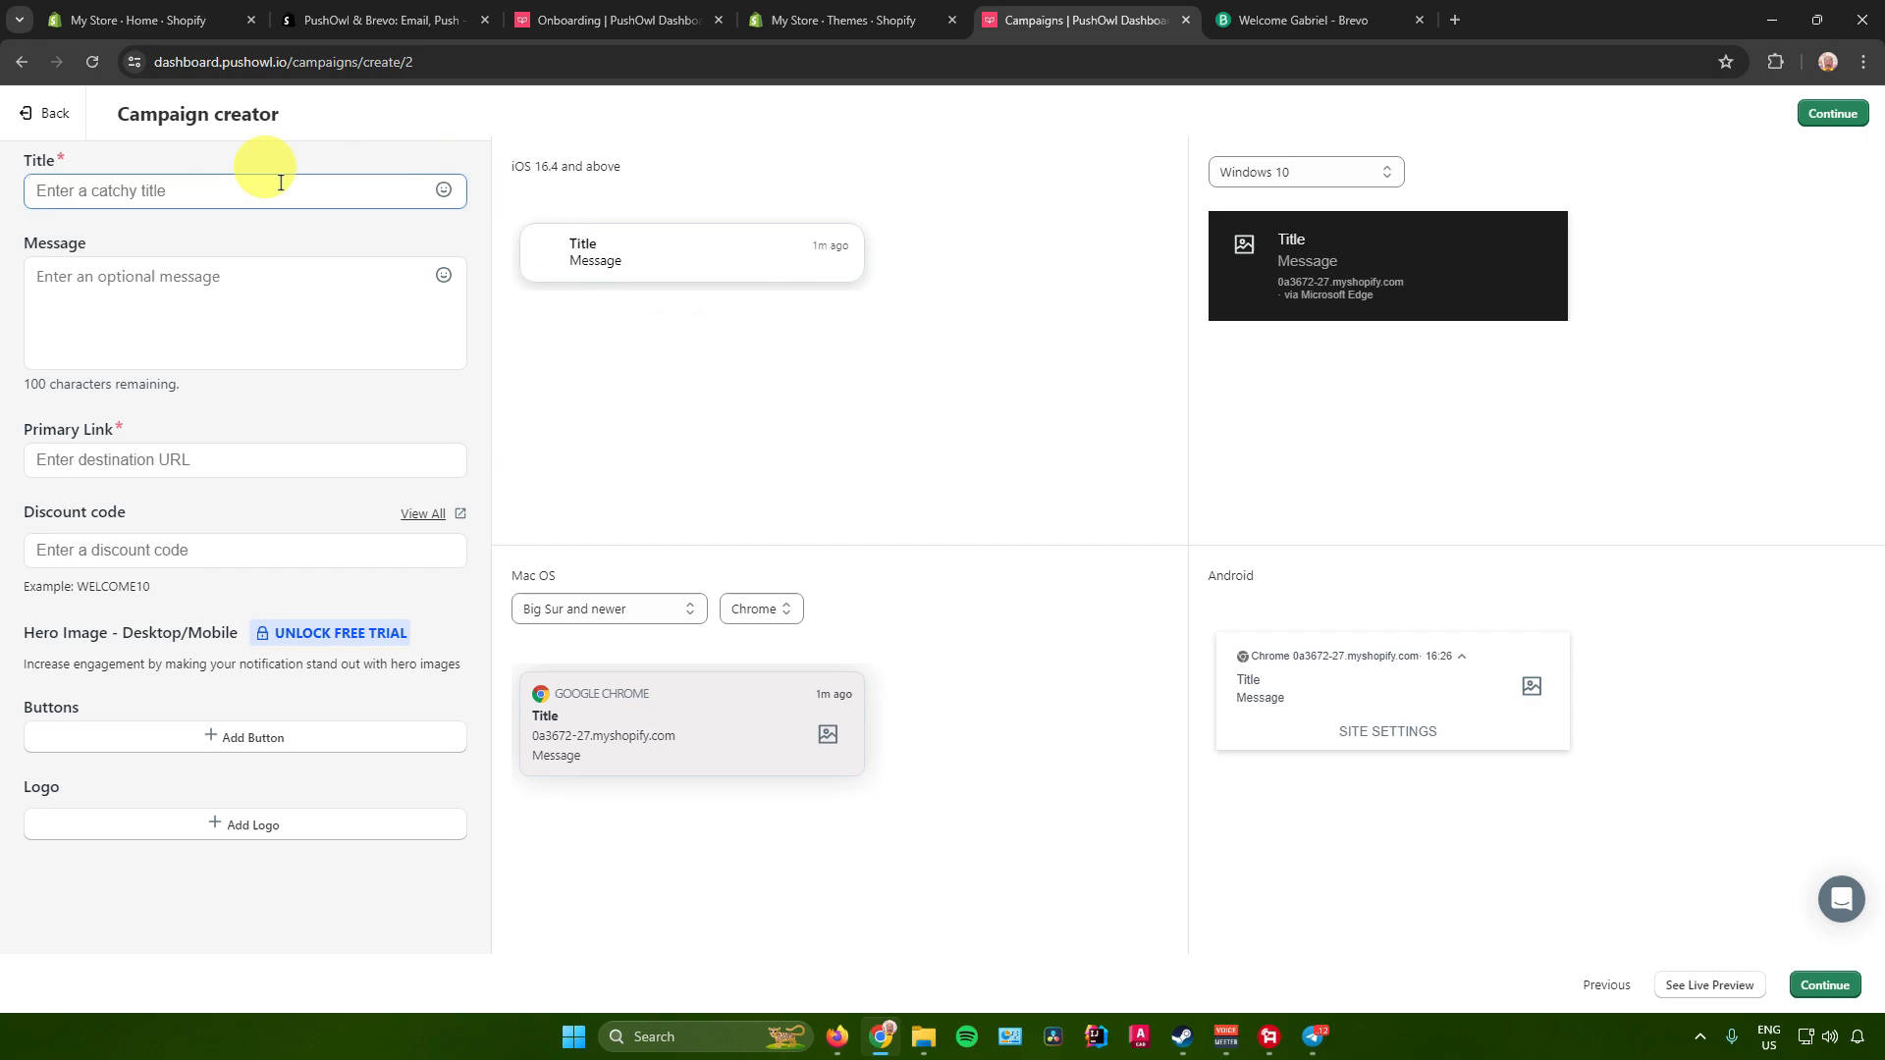
# Examine the campaign's title, message, primary link and discount code fields and the device previews.
pyautogui.click(235, 261)
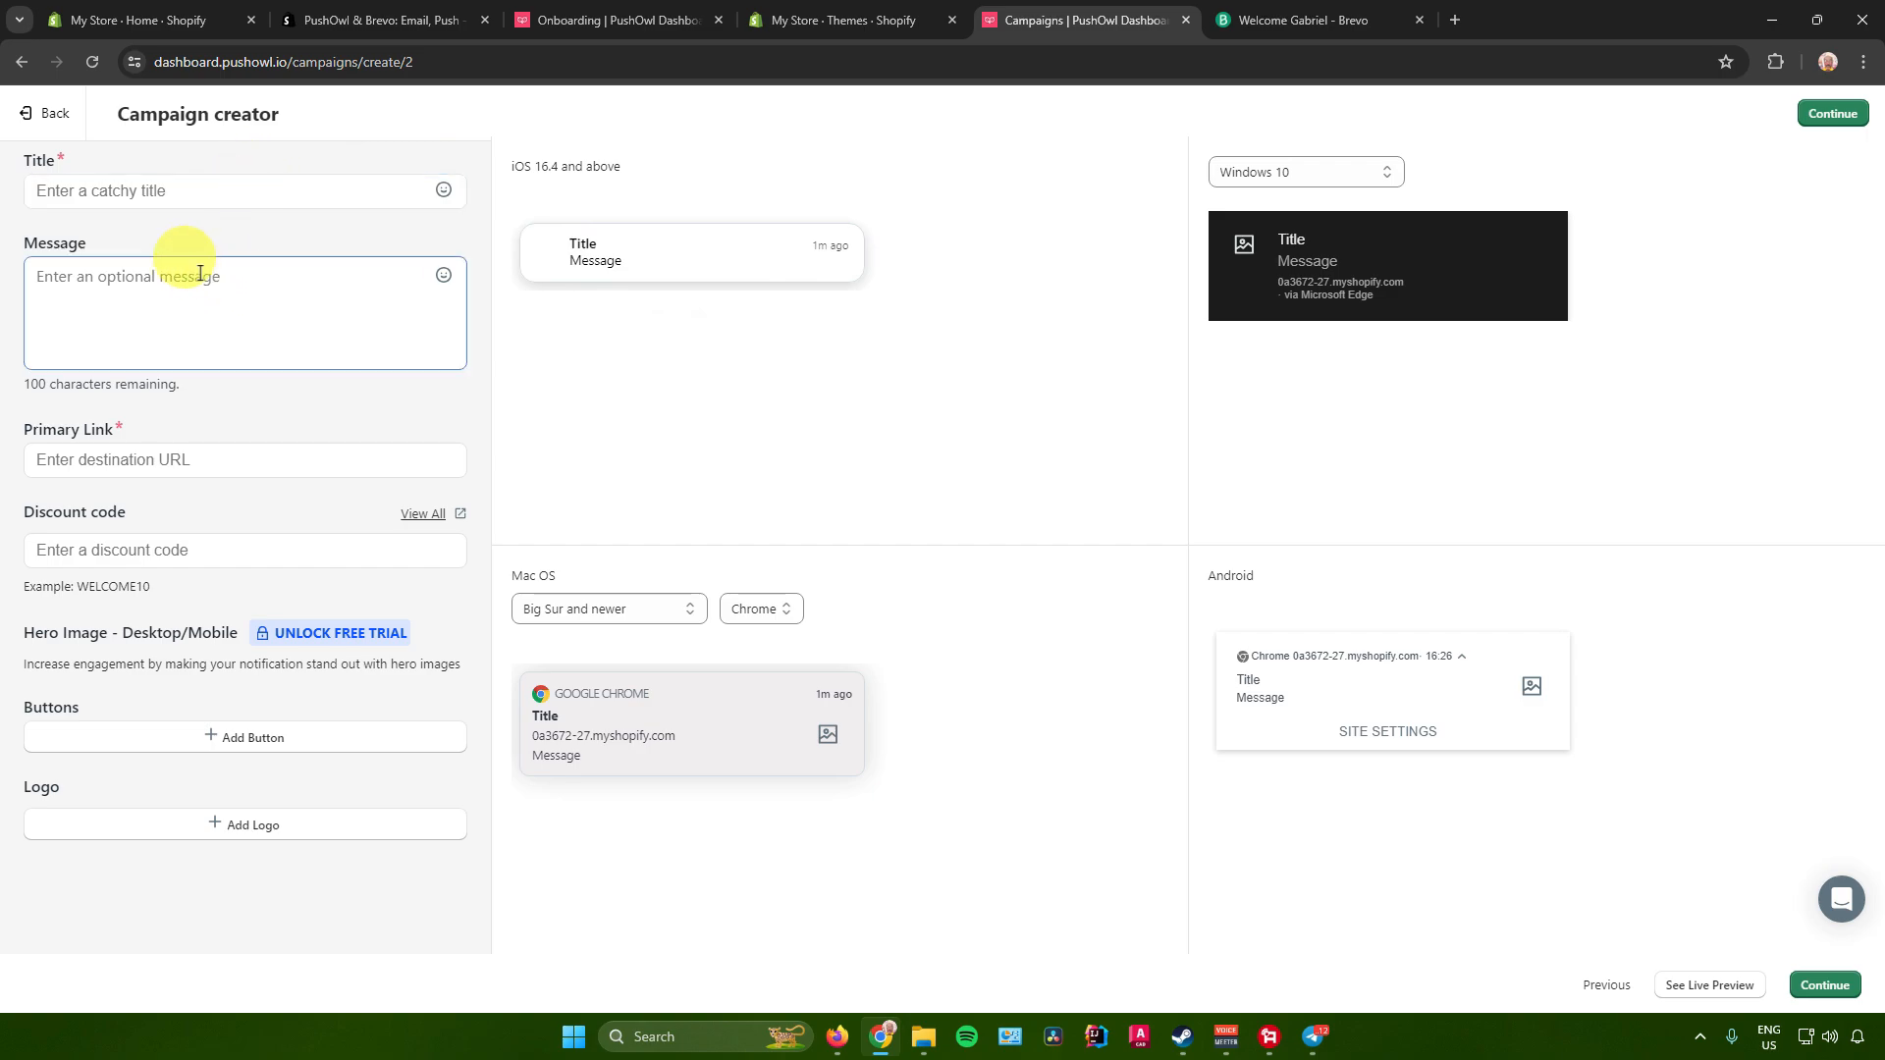
pyautogui.click(130, 192)
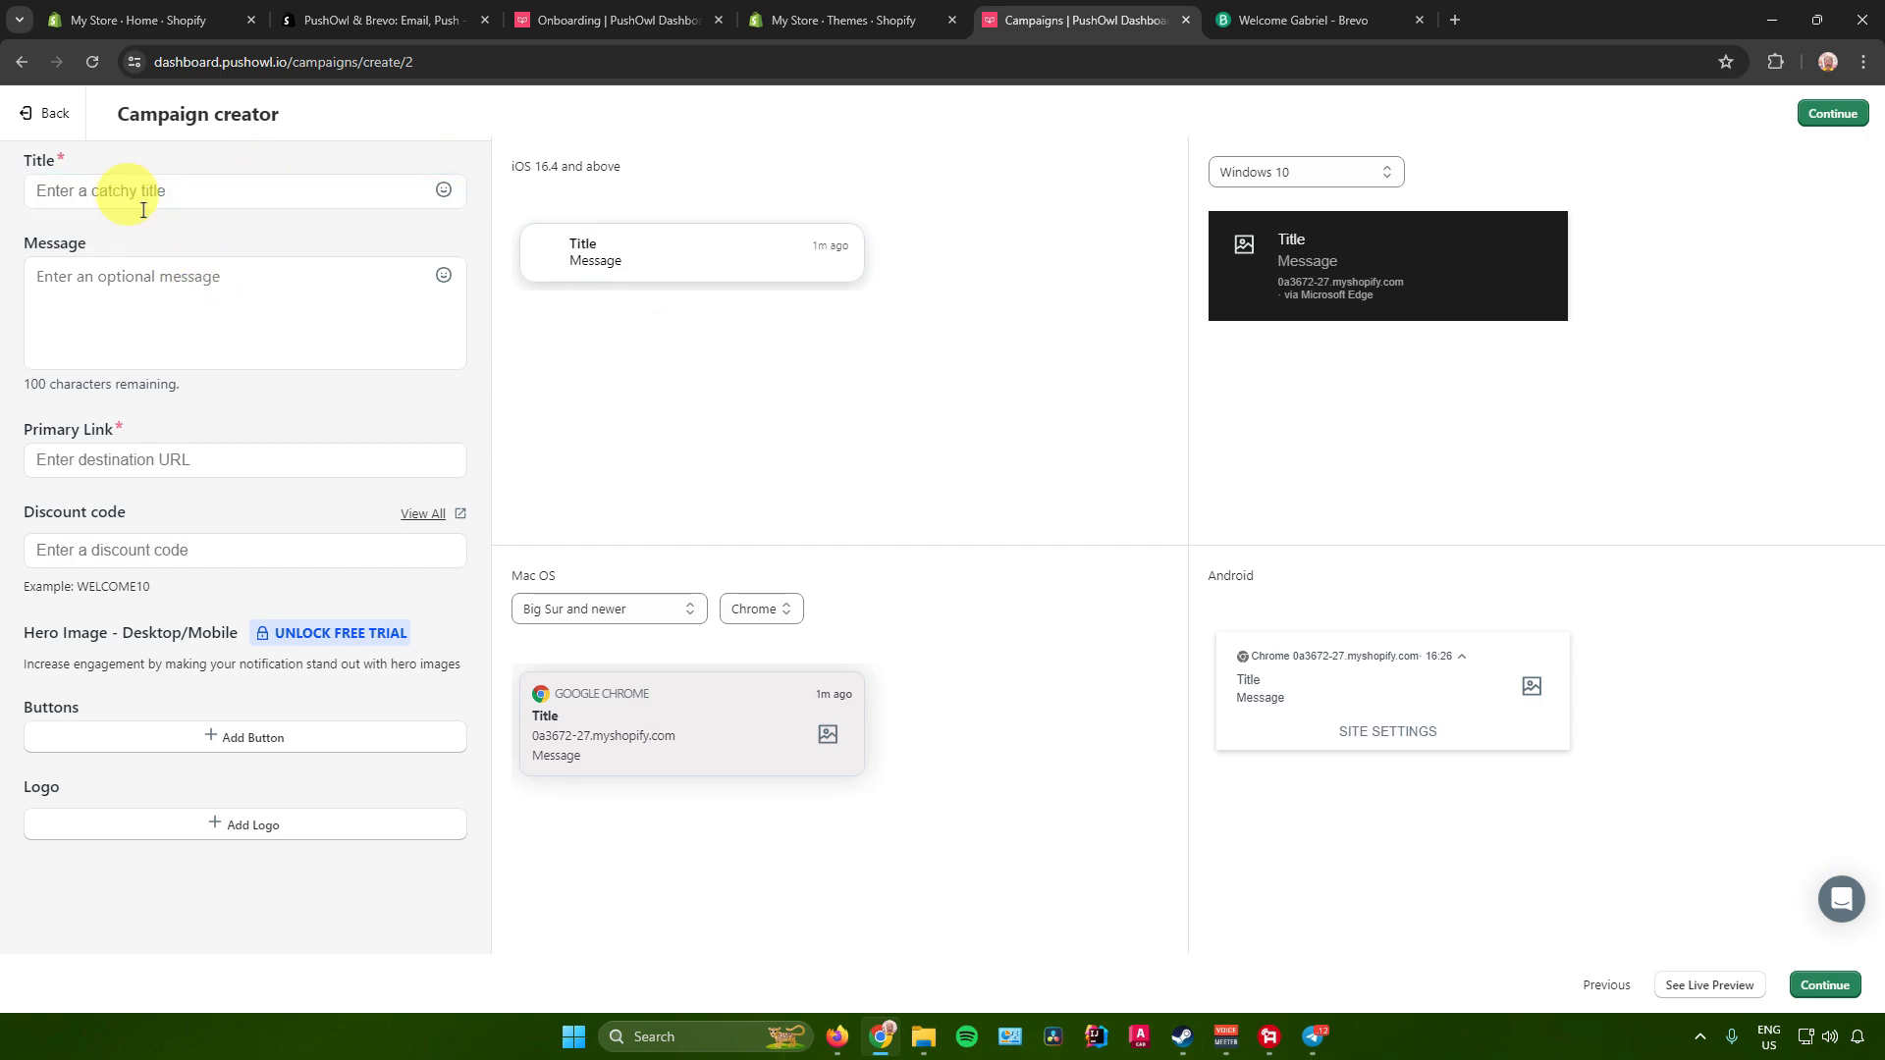
pyautogui.click(182, 280)
pyautogui.click(266, 454)
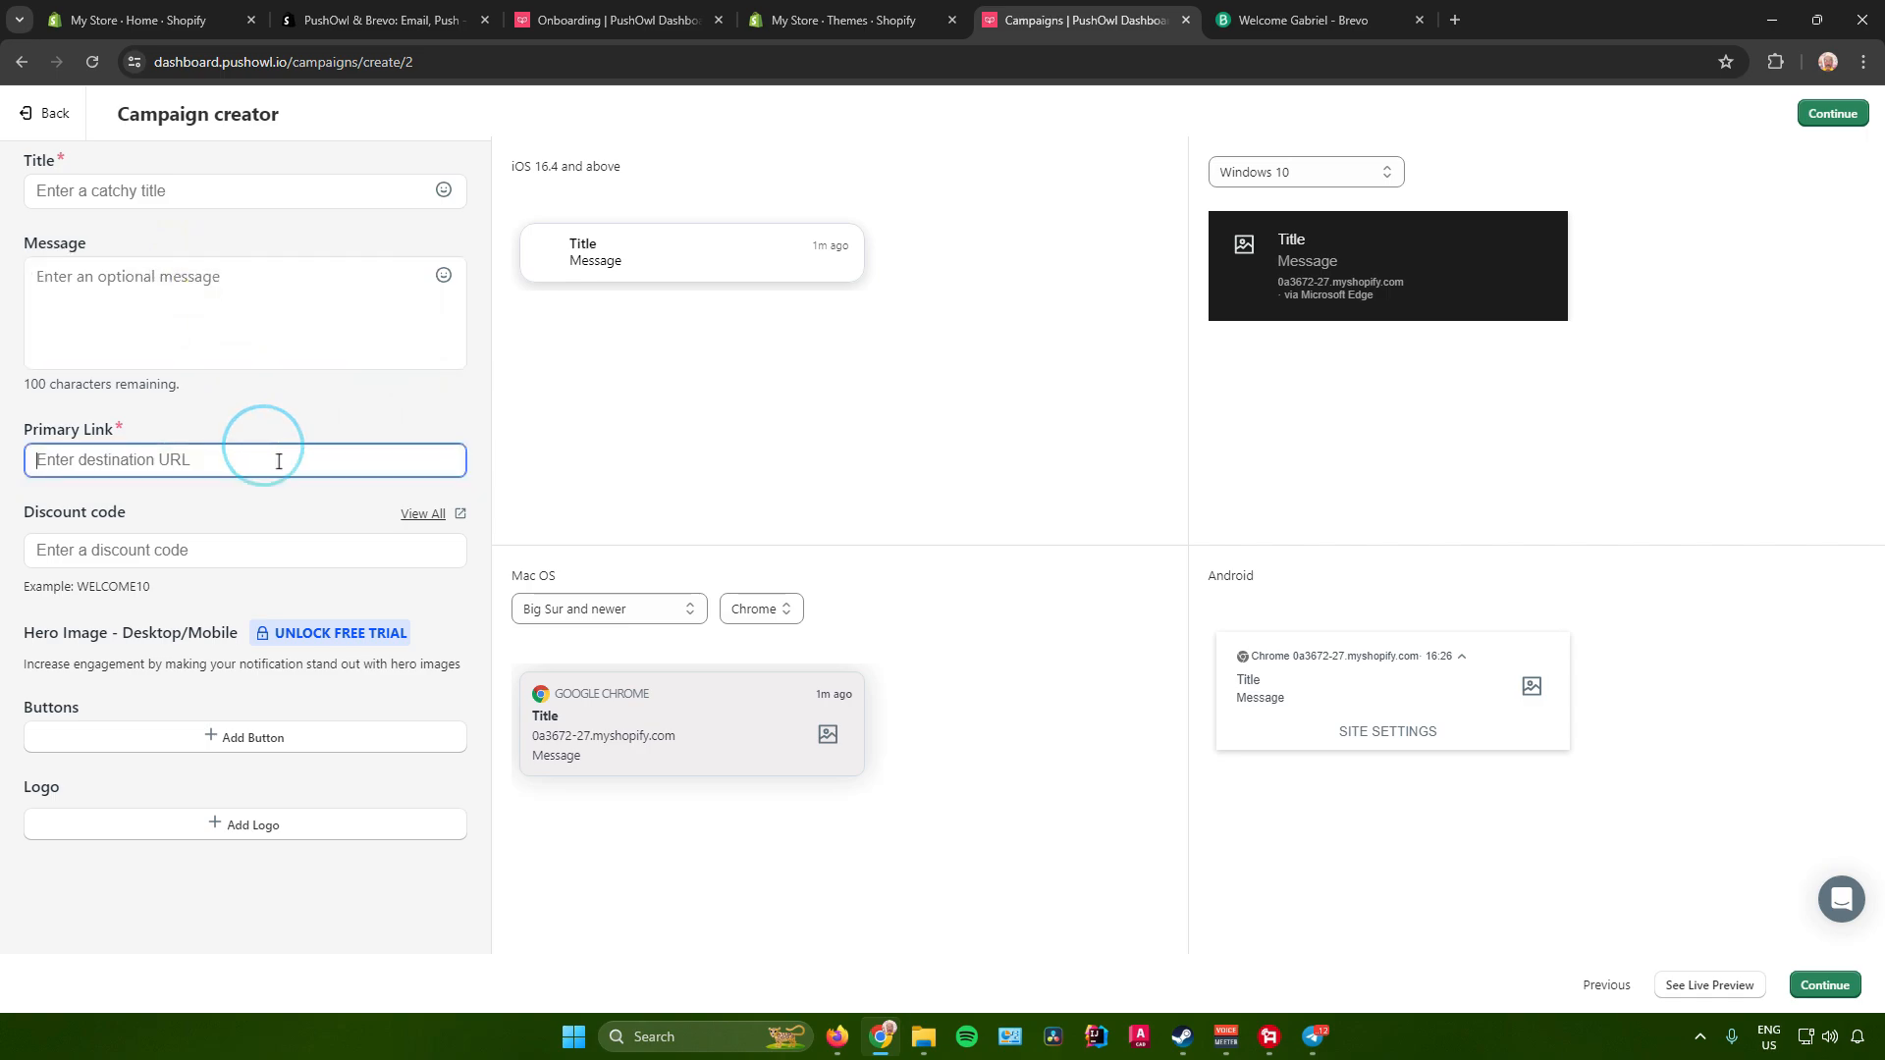
pyautogui.click(267, 543)
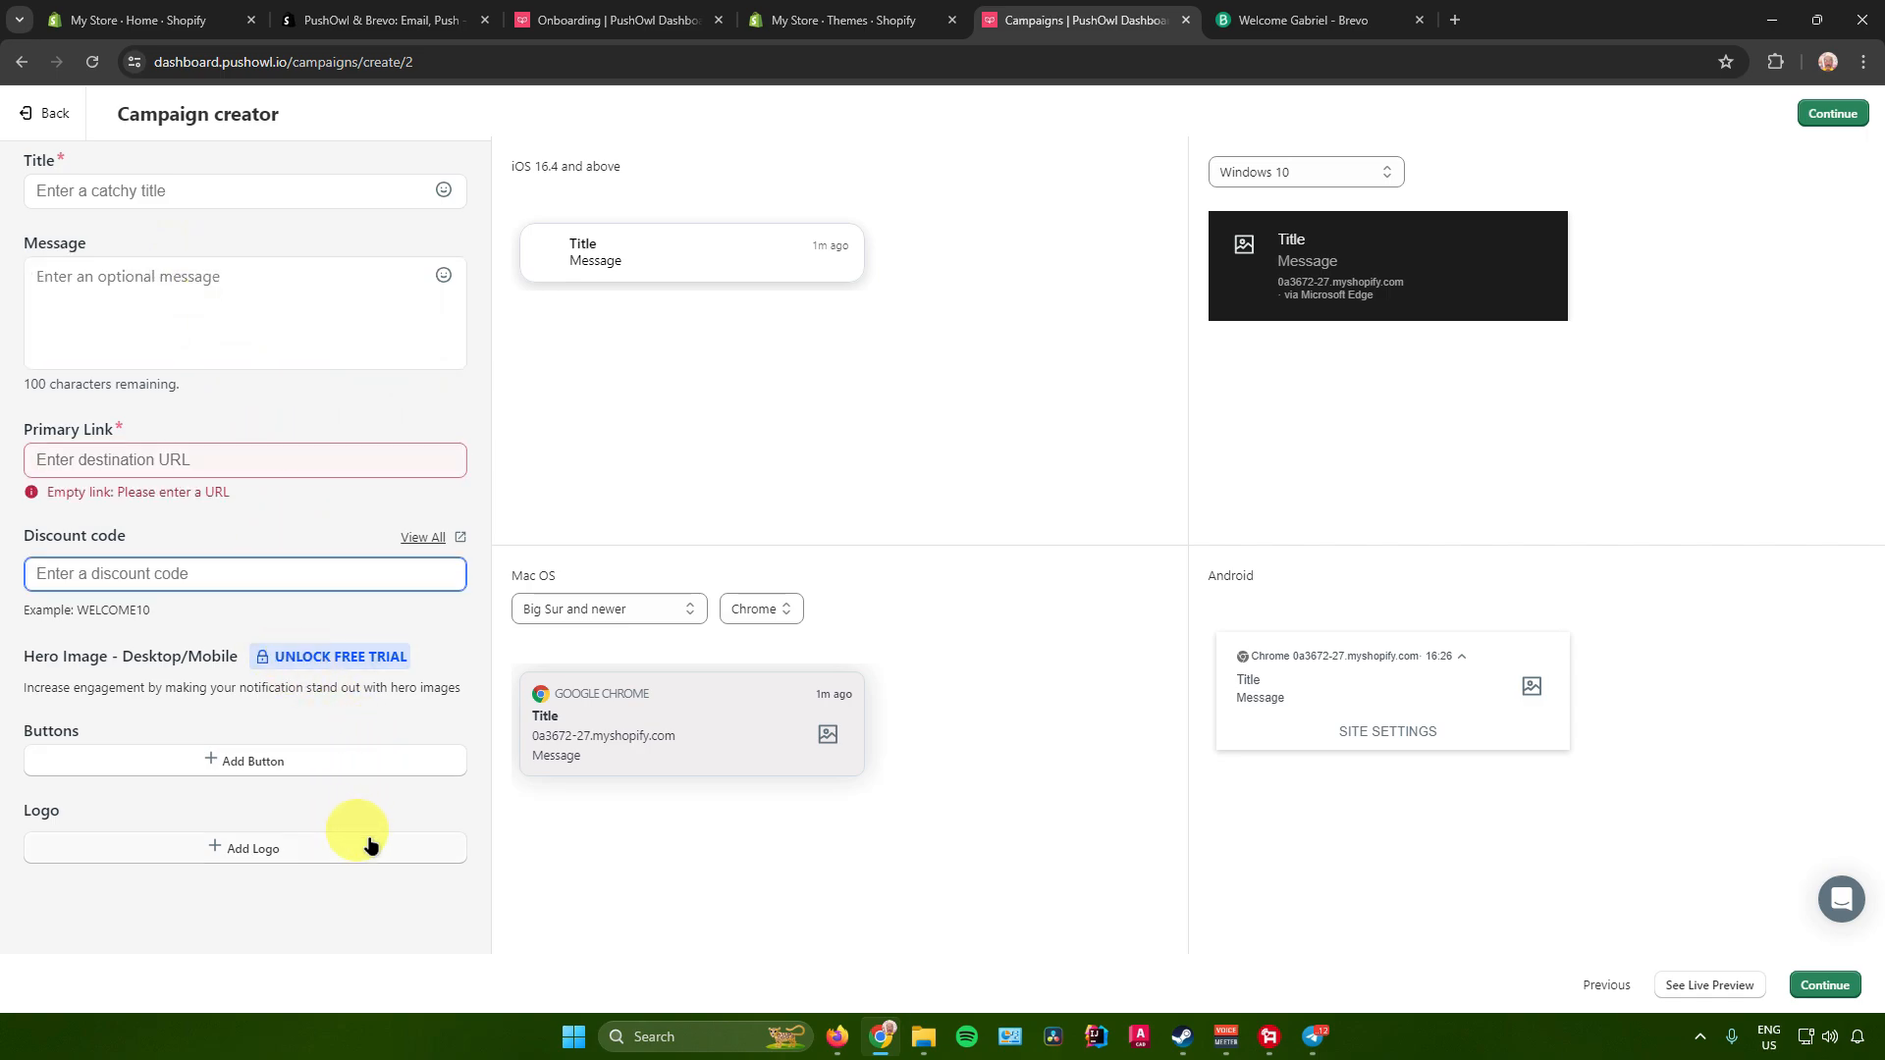
pyautogui.click(617, 286)
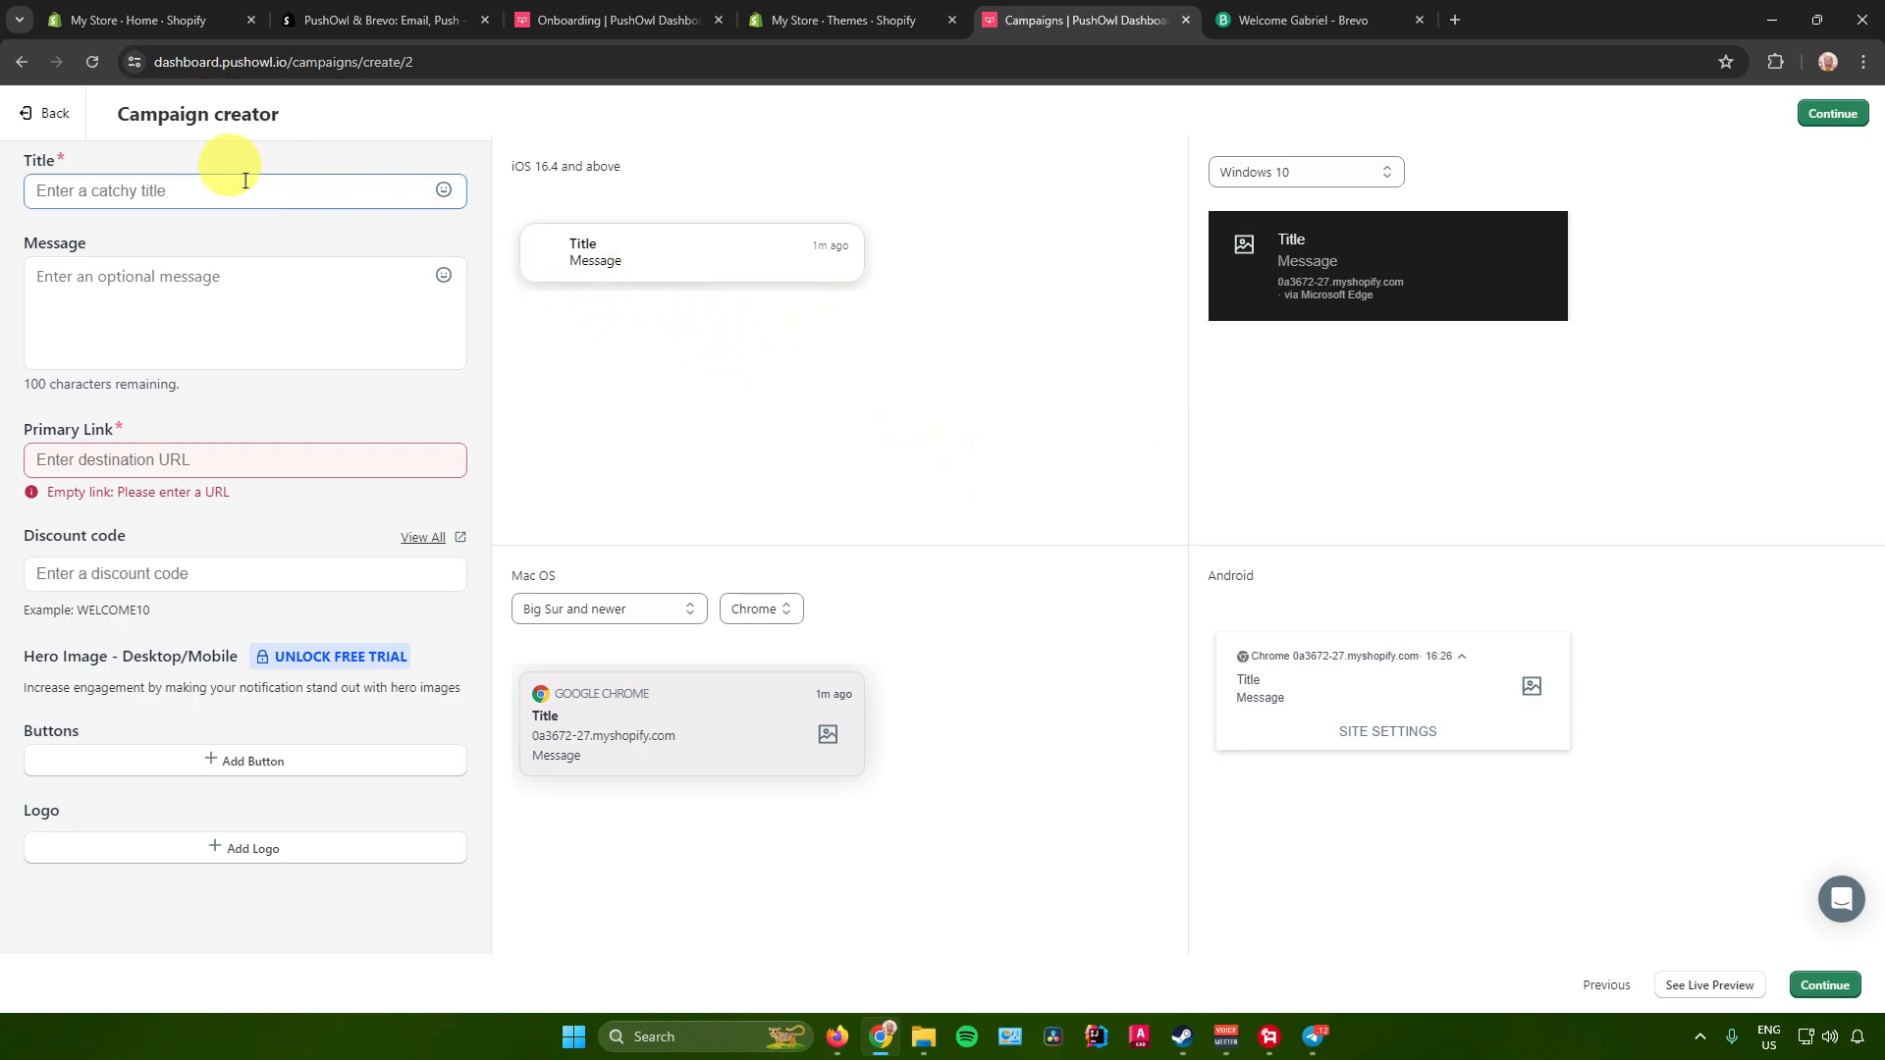
pyautogui.click(184, 299)
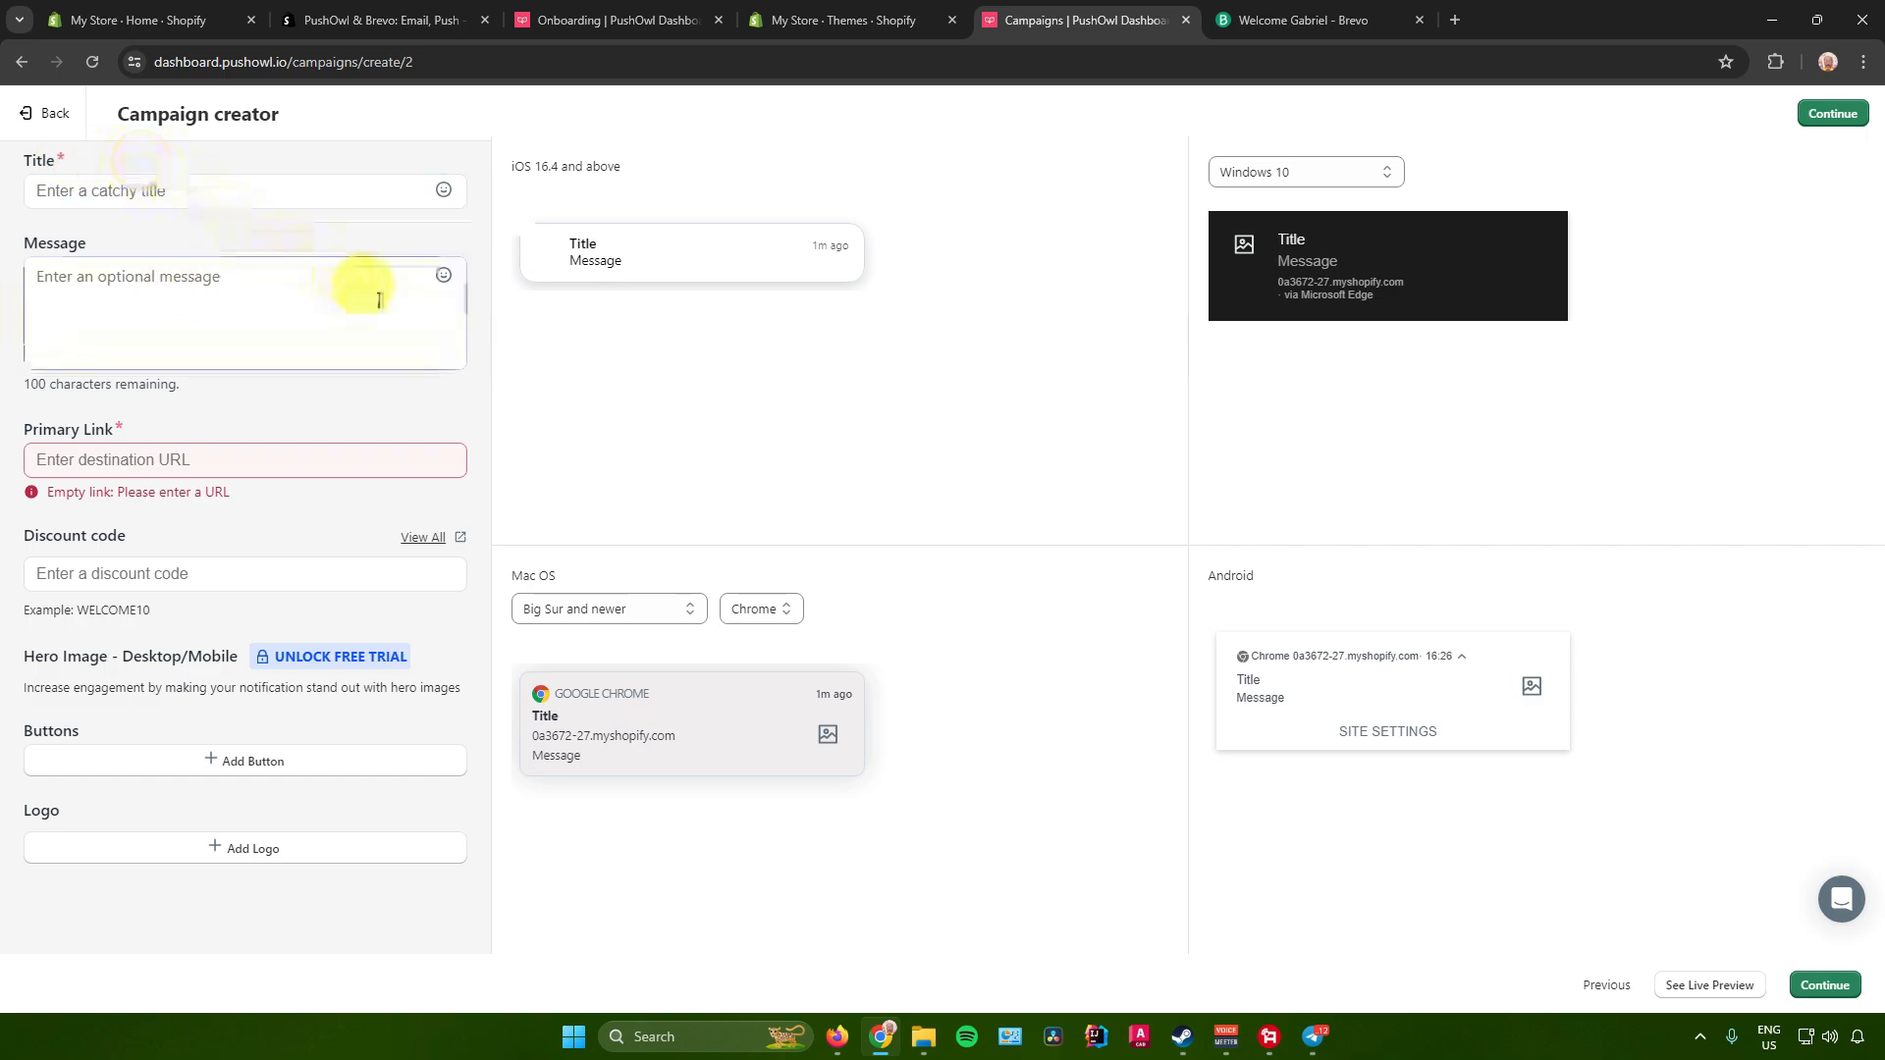
# Title the campaign "Summer Sale is here!!!" and enter the message "Avail these items on a cheaper price!!!".
pyautogui.click(332, 194)
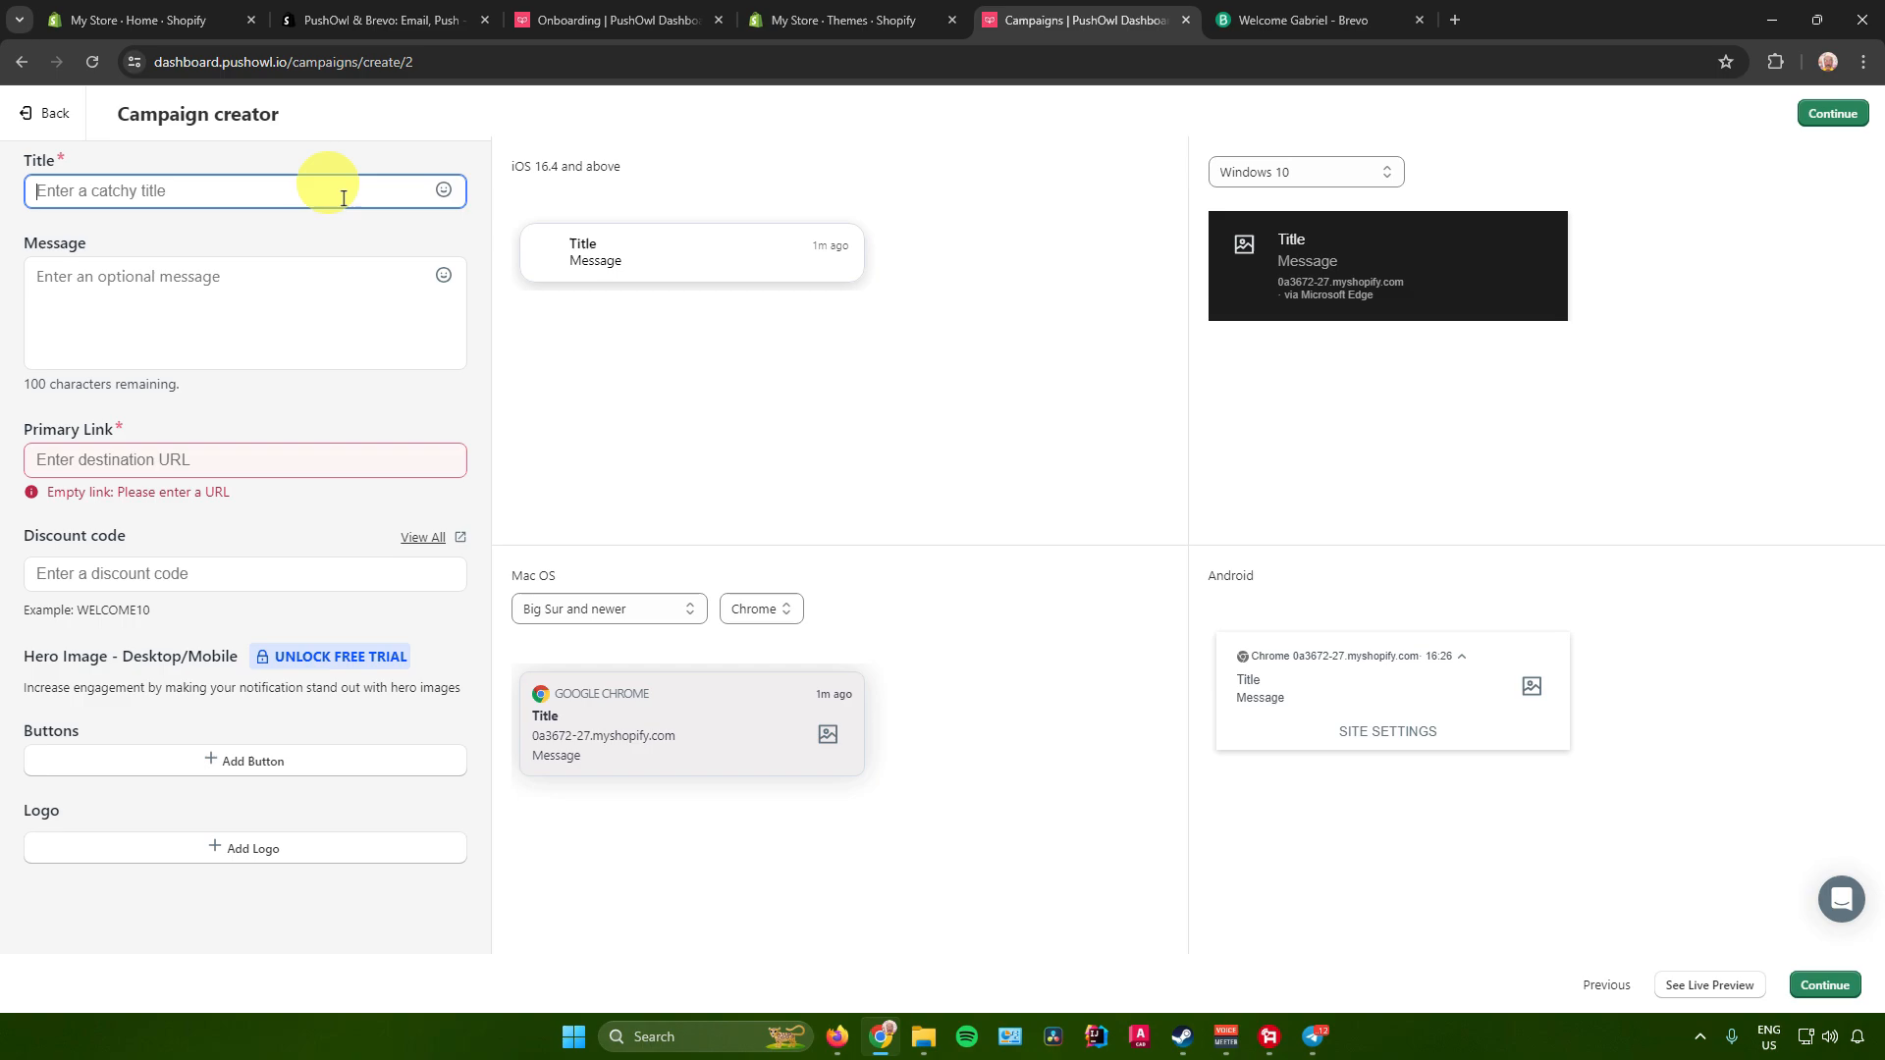
pyautogui.write('Summer Sale is ')
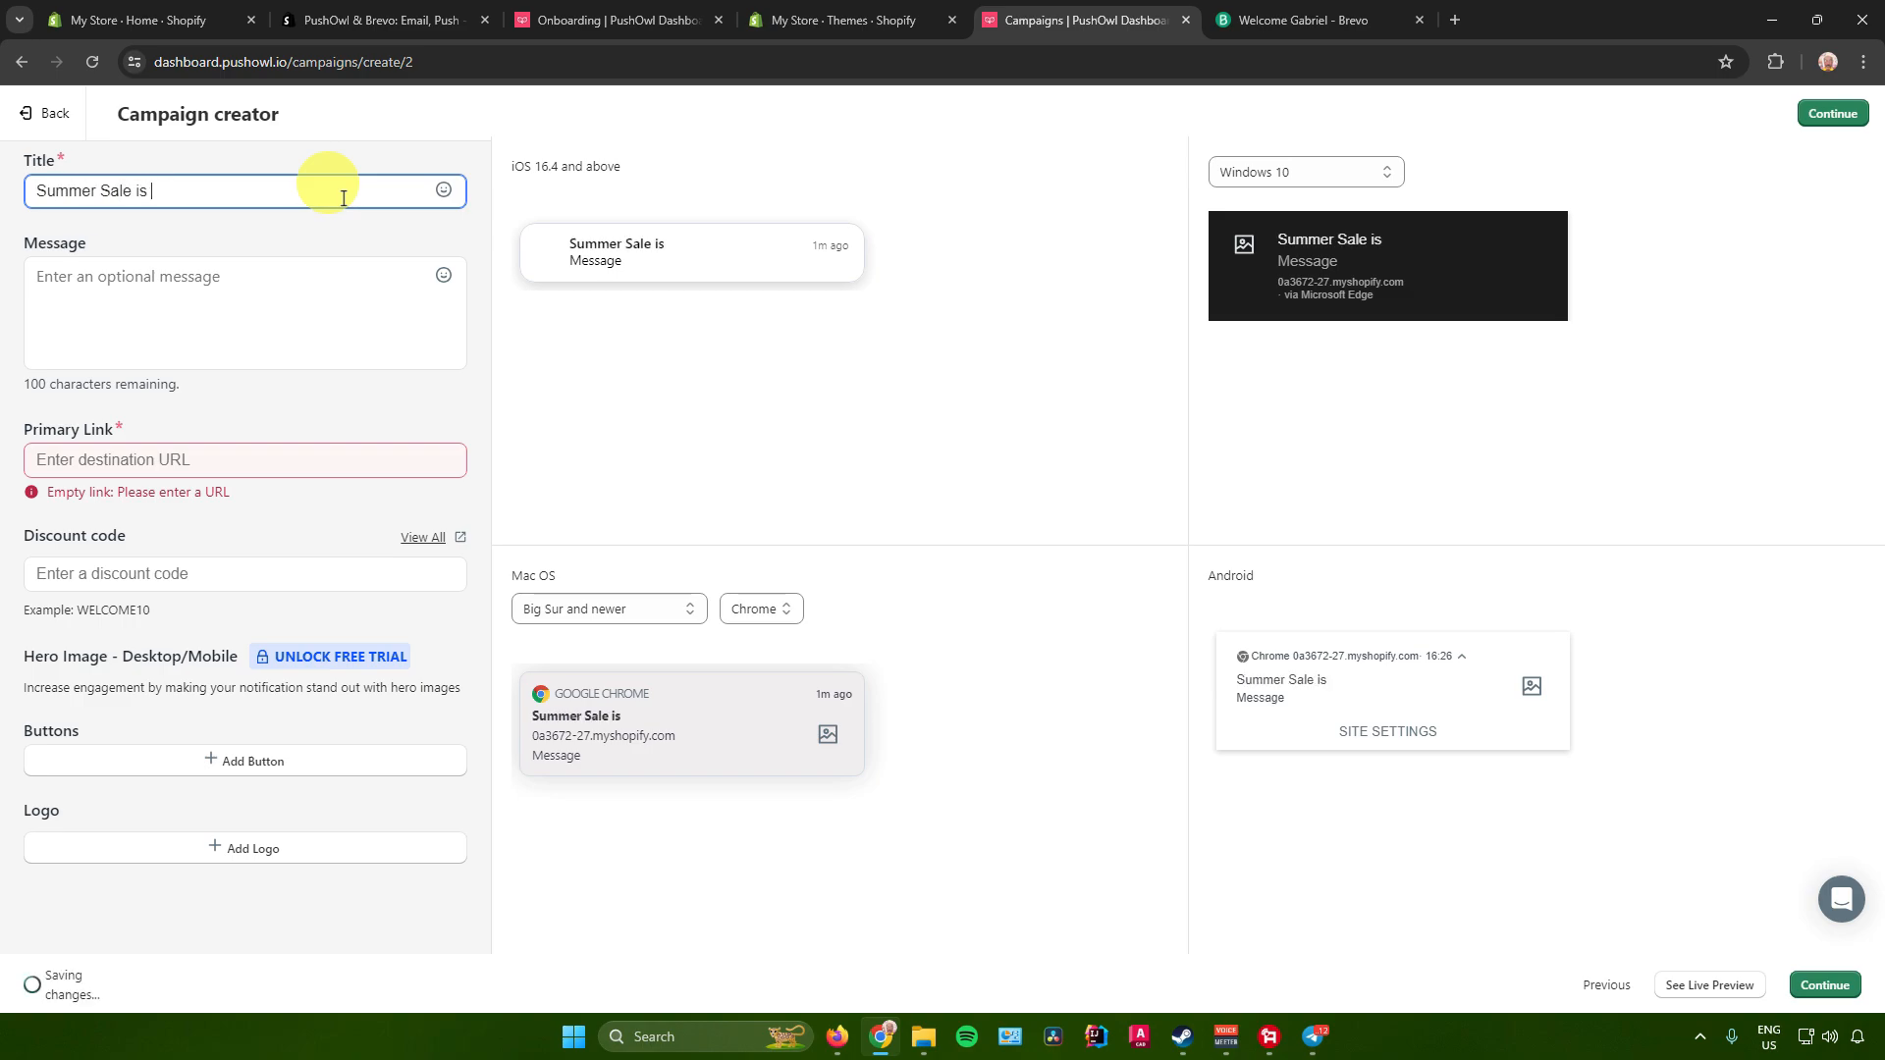
pyautogui.write('here!!!')
pyautogui.click(232, 261)
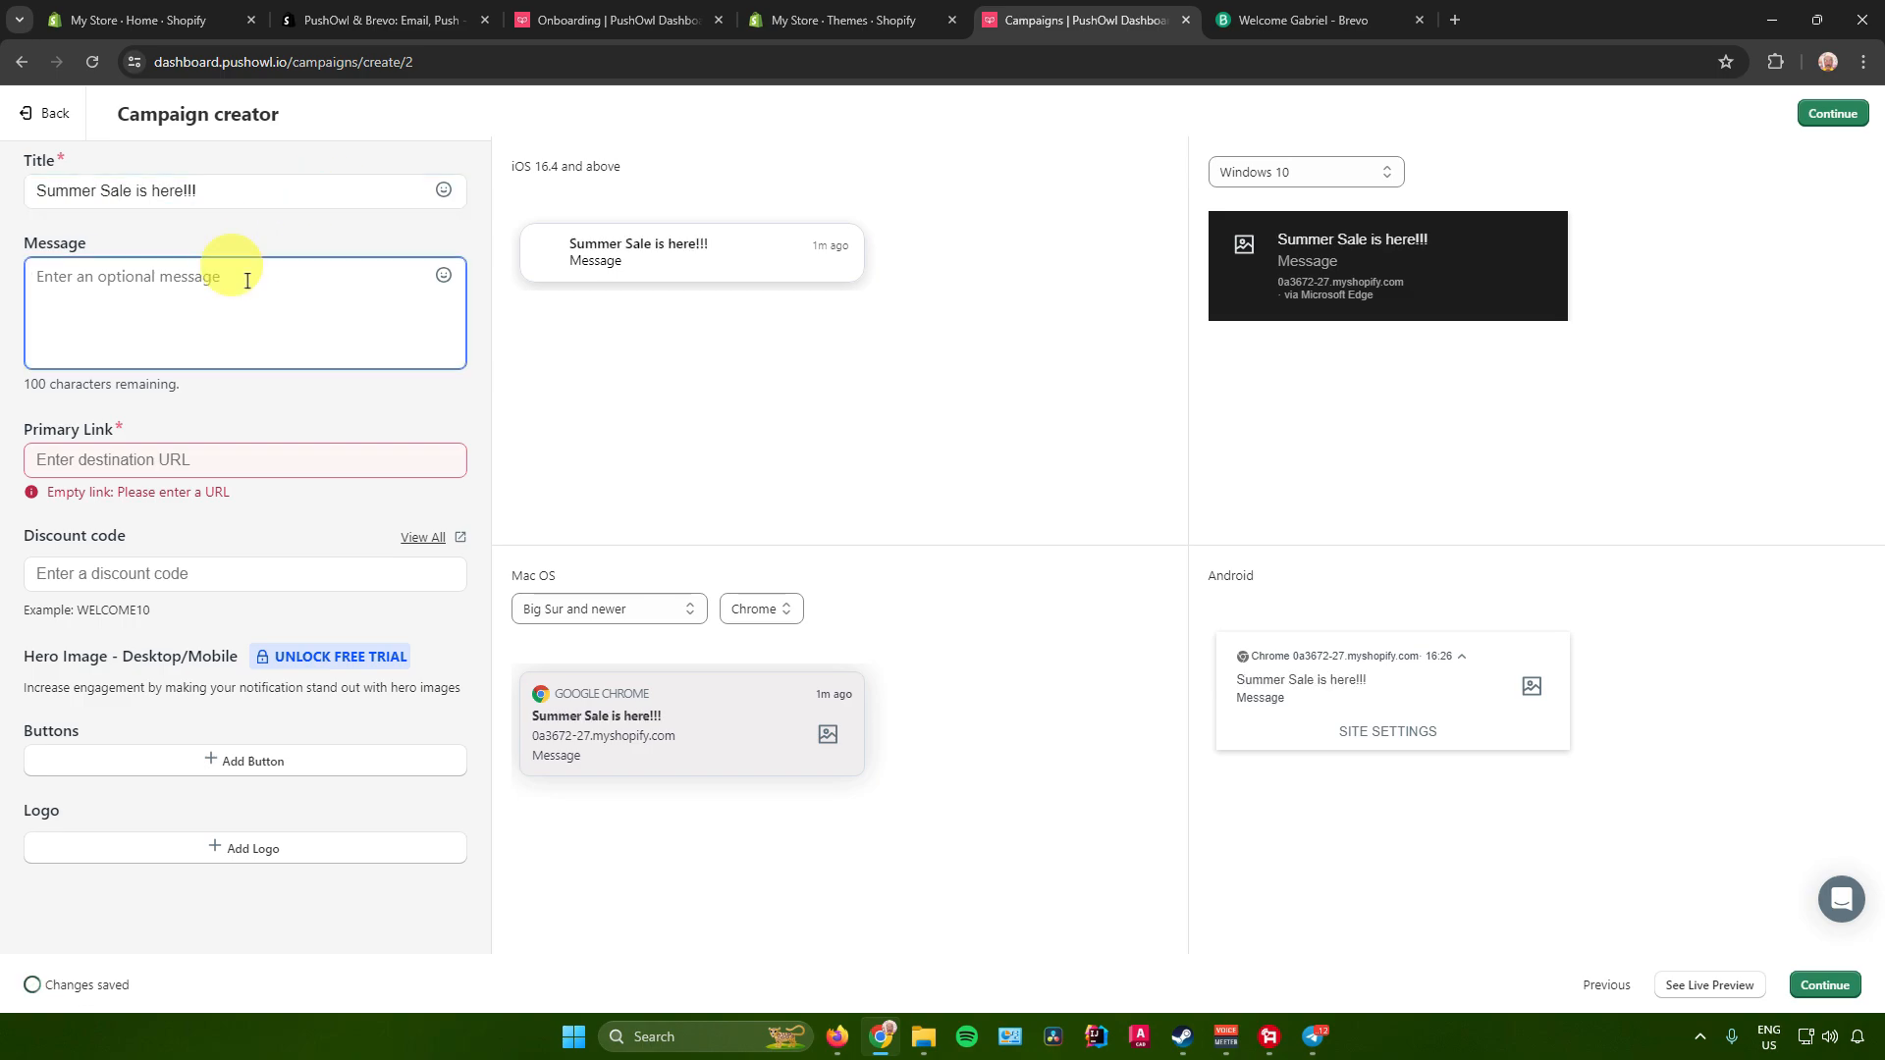
pyautogui.write('Avail ')
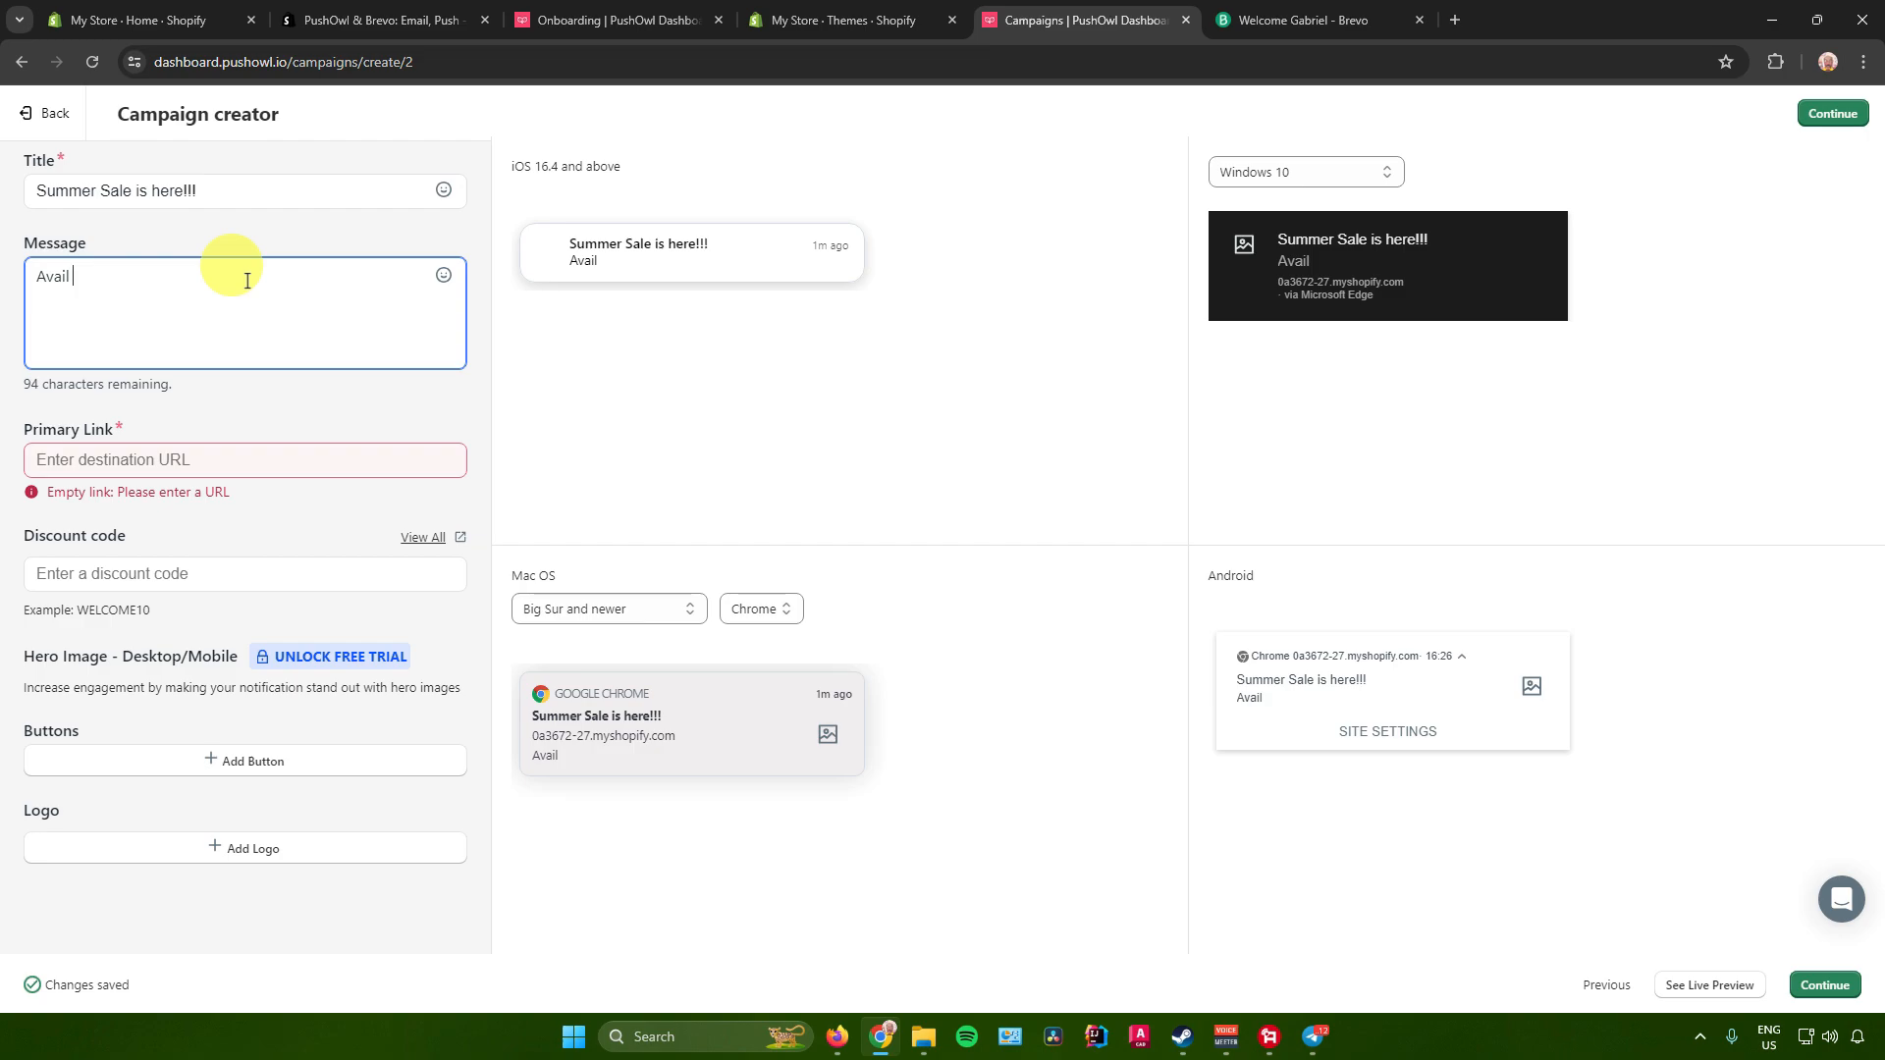
pyautogui.write('thsse items o')
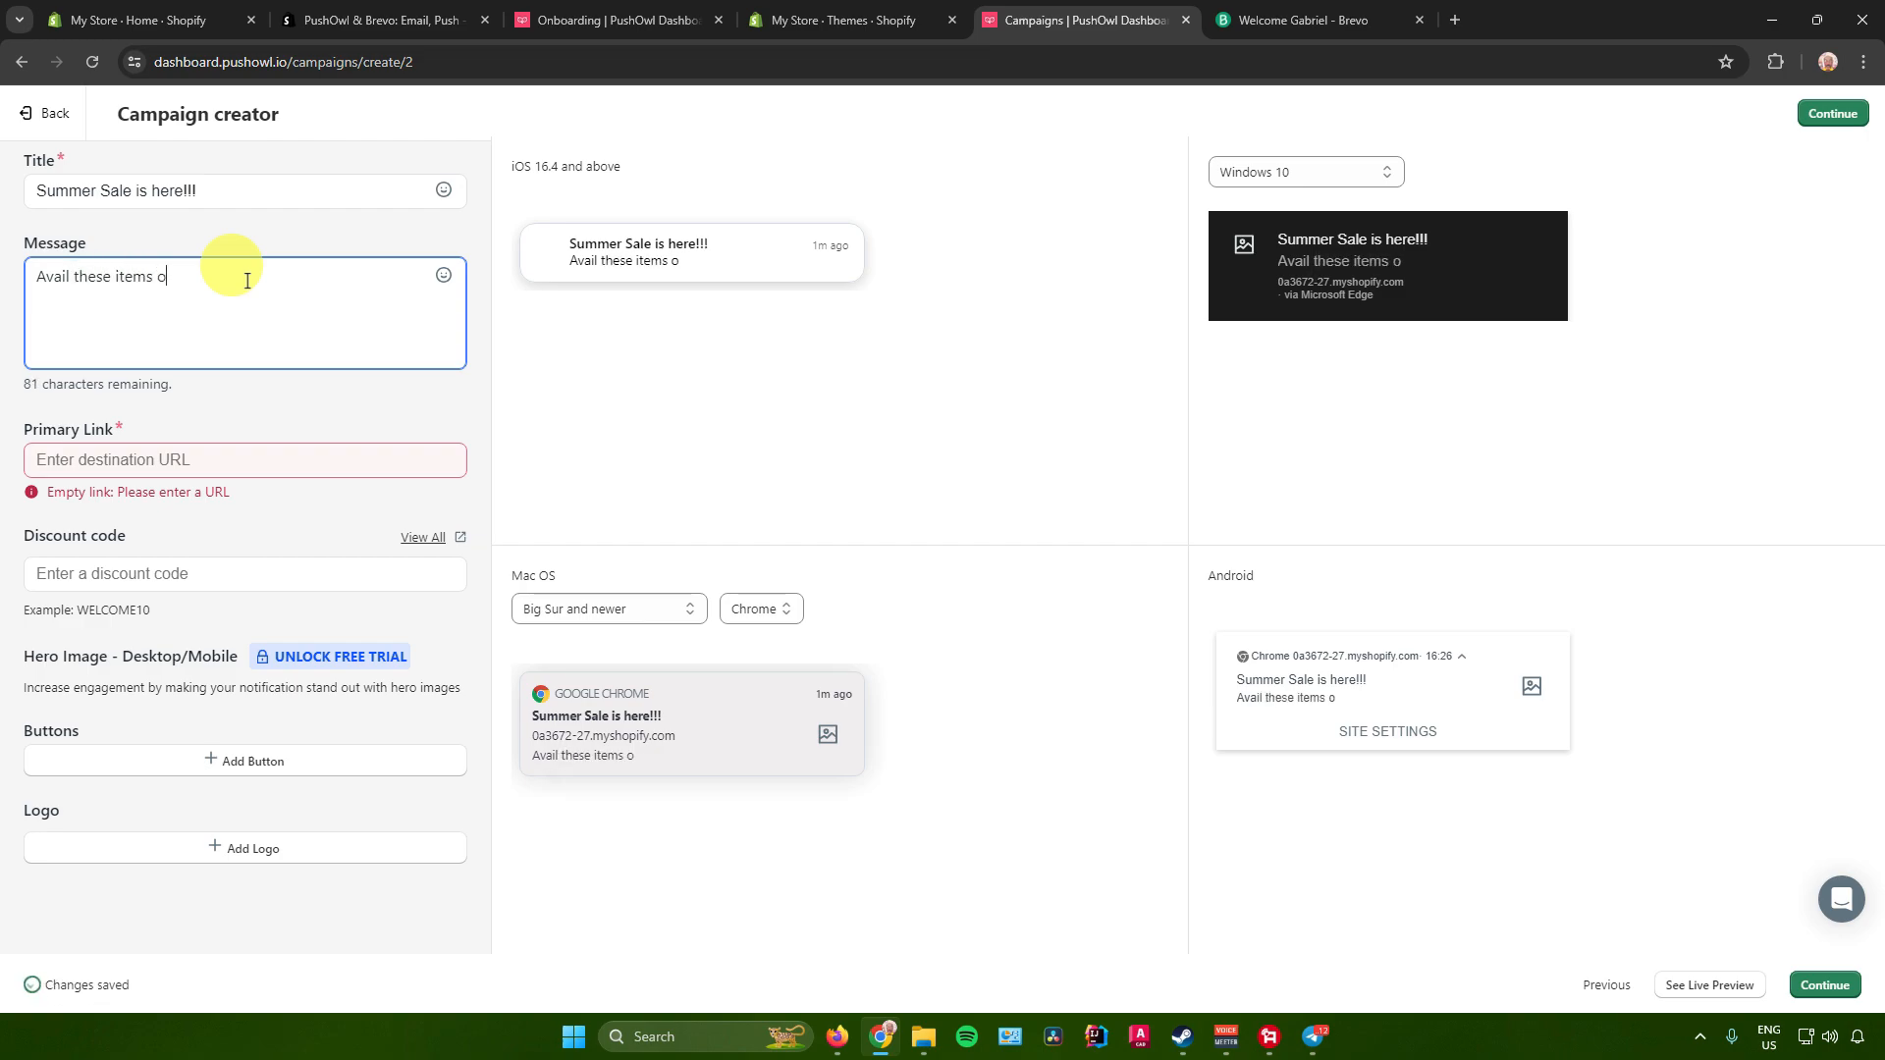
pyautogui.write('n a cheaper price!!!')
pyautogui.click(191, 441)
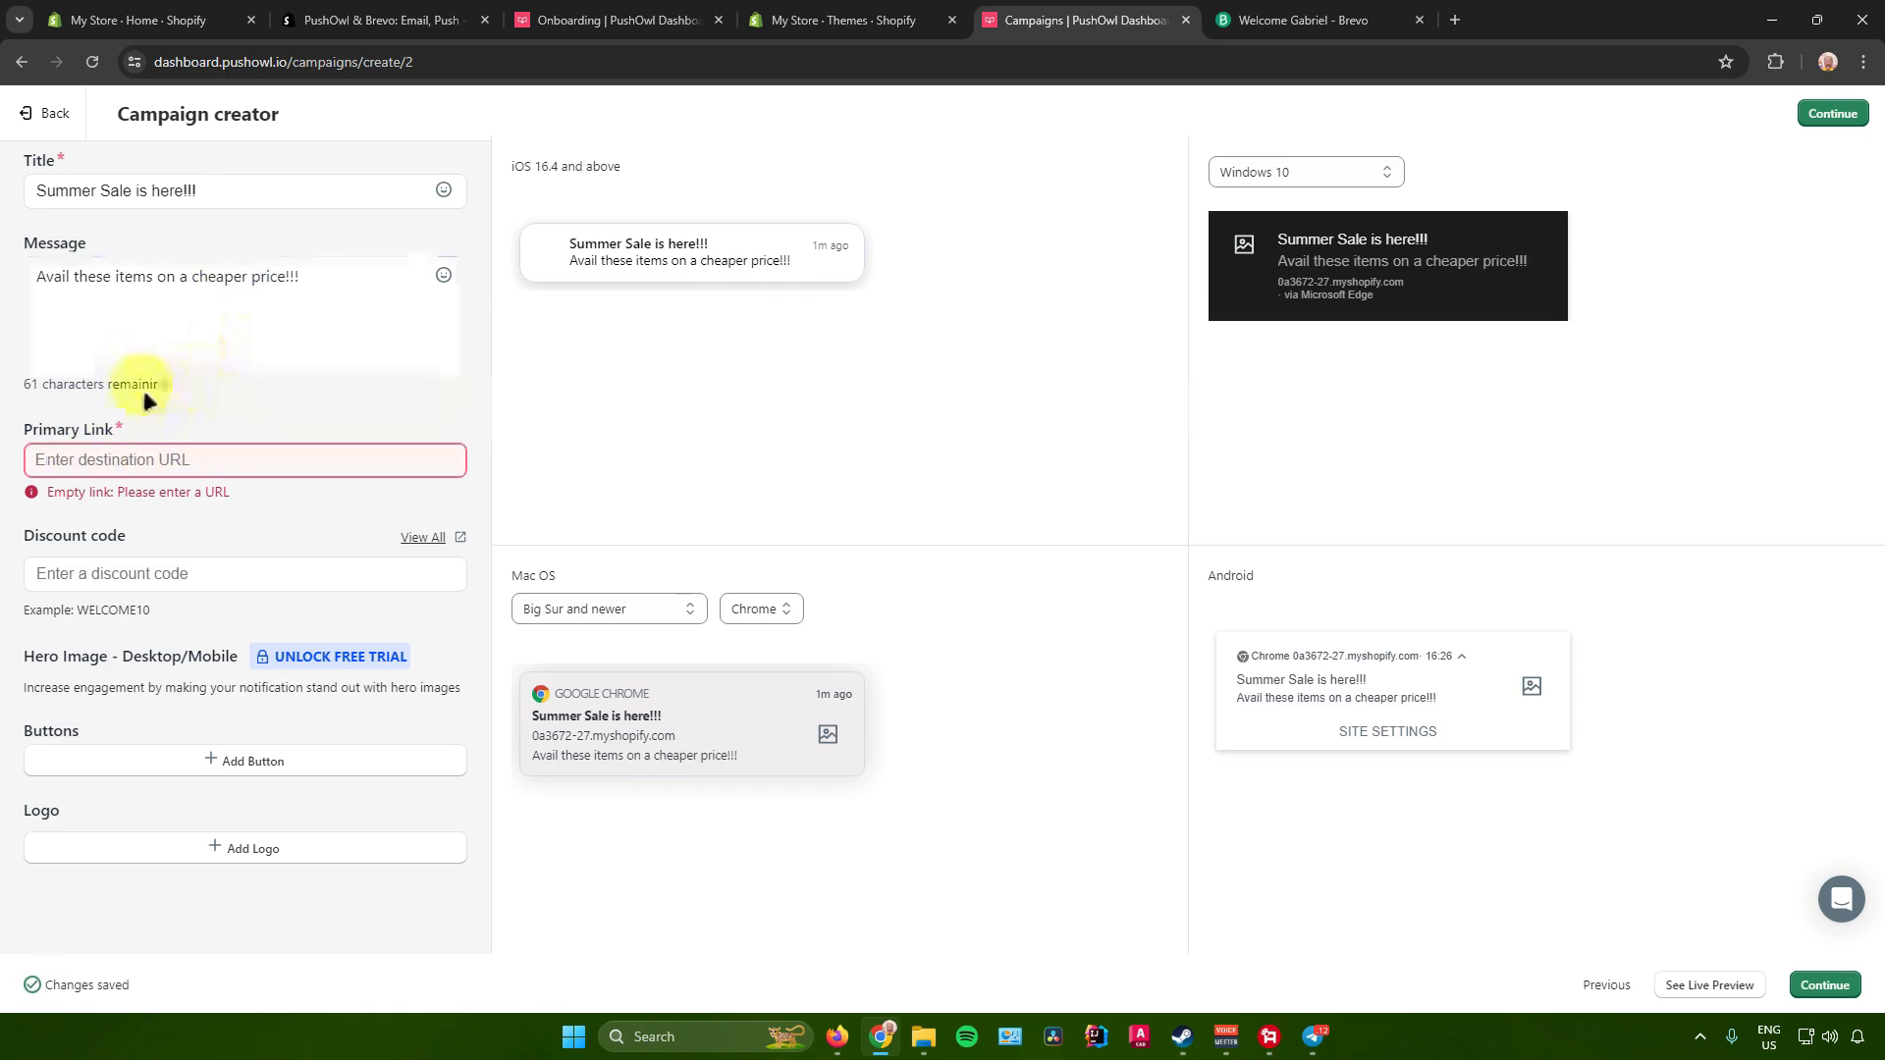
pyautogui.click(157, 19)
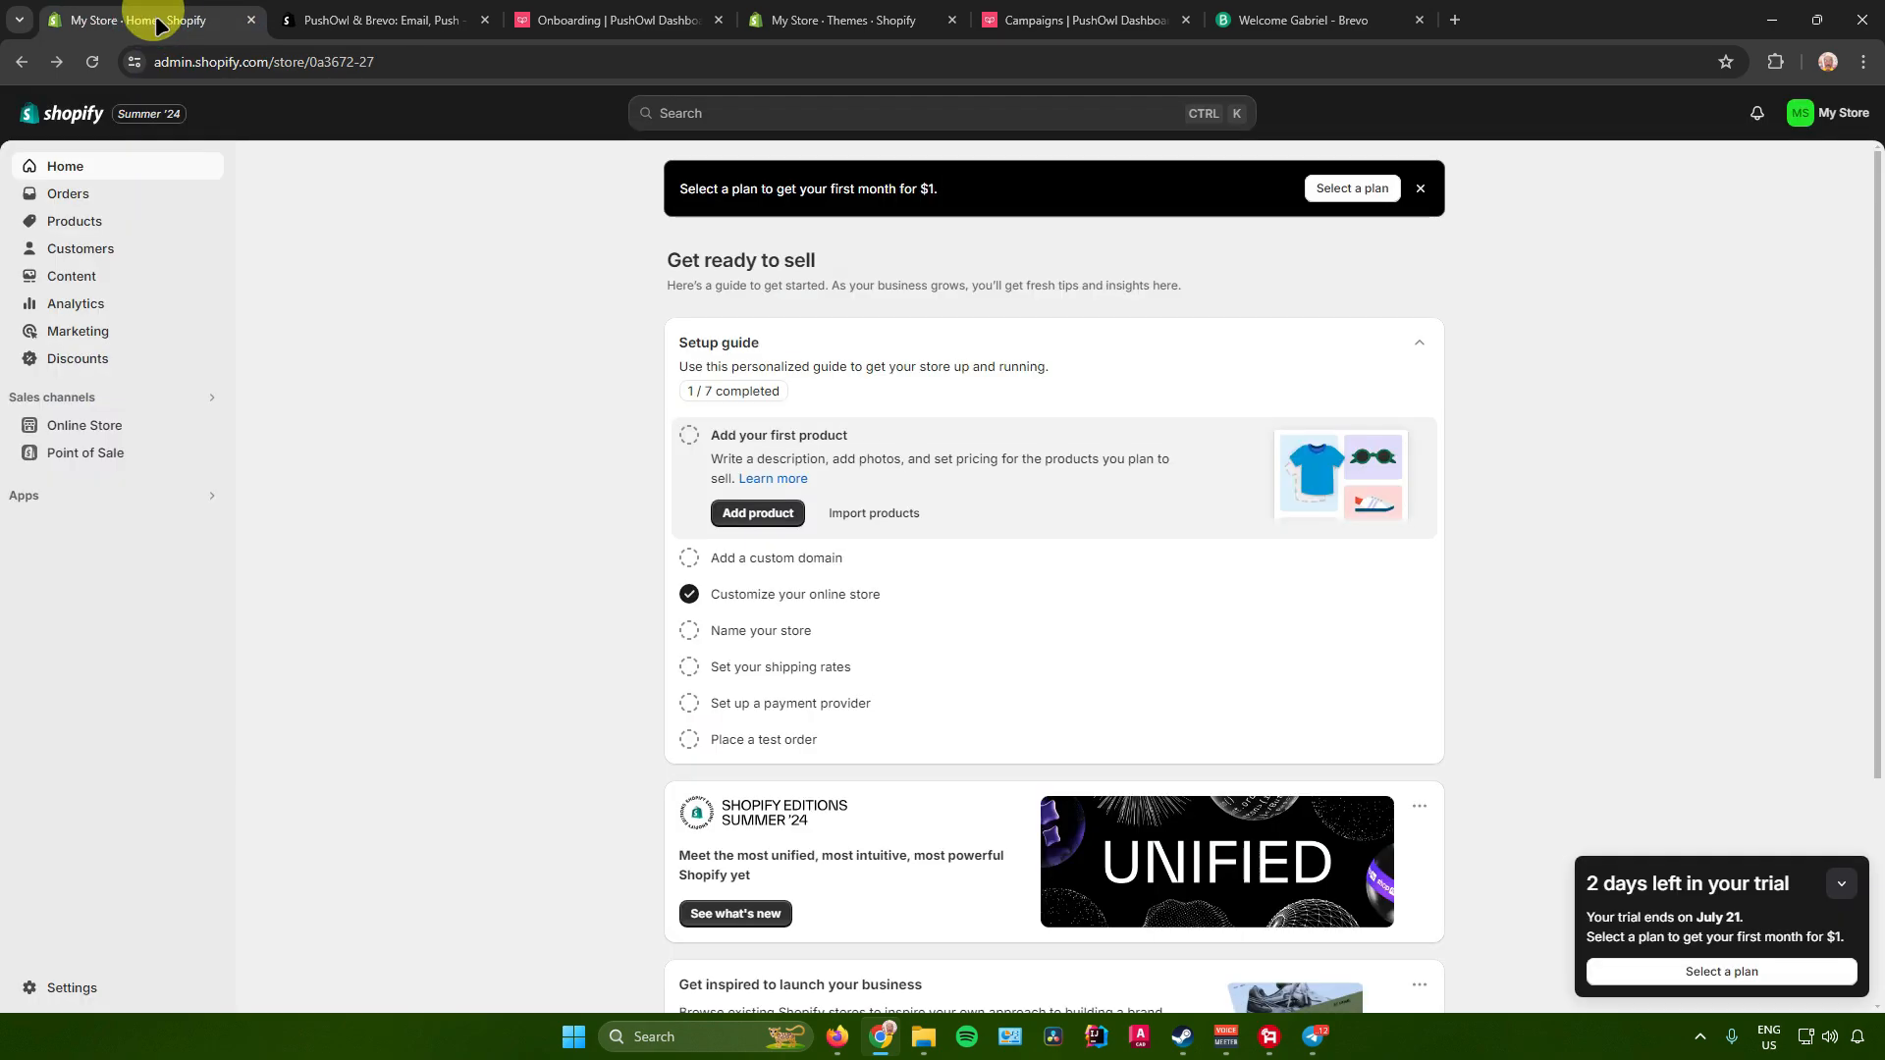
pyautogui.click(114, 428)
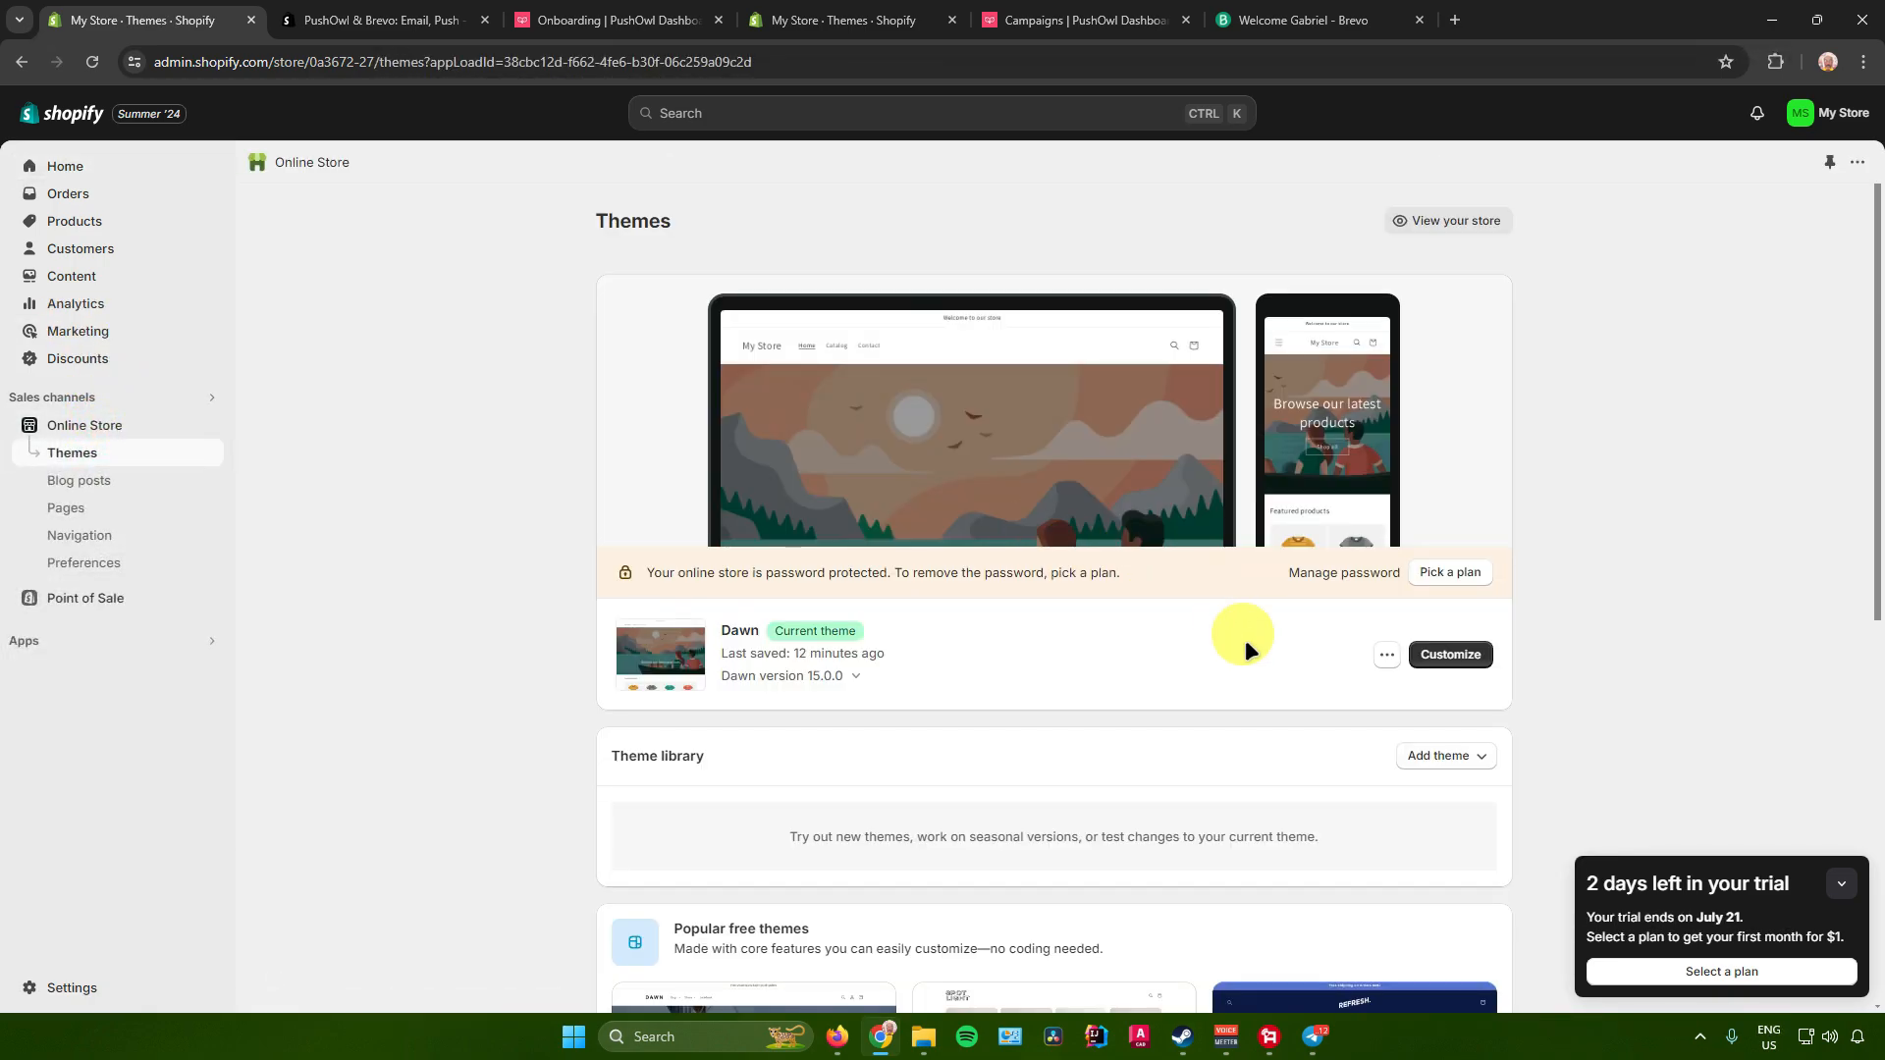
pyautogui.click(1492, 221)
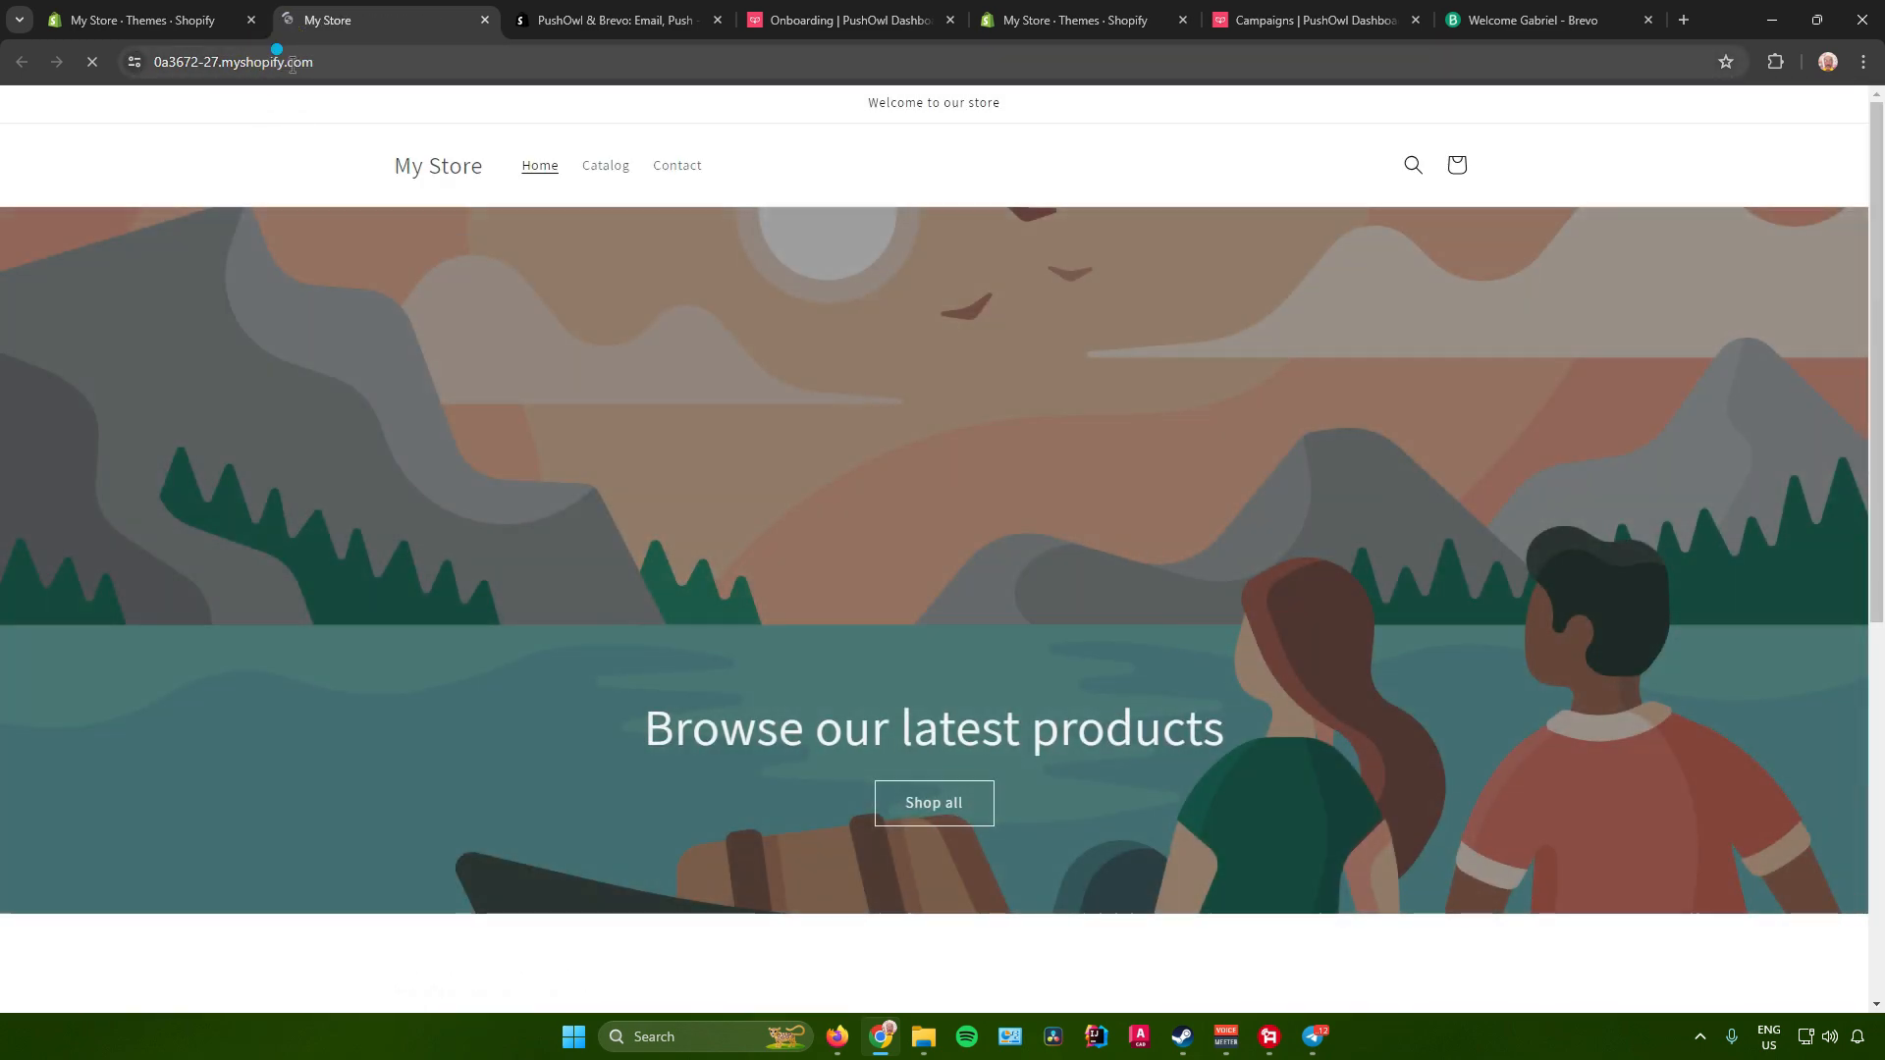
pyautogui.click(254, 62)
pyautogui.hotkey('ctrl', 'c')
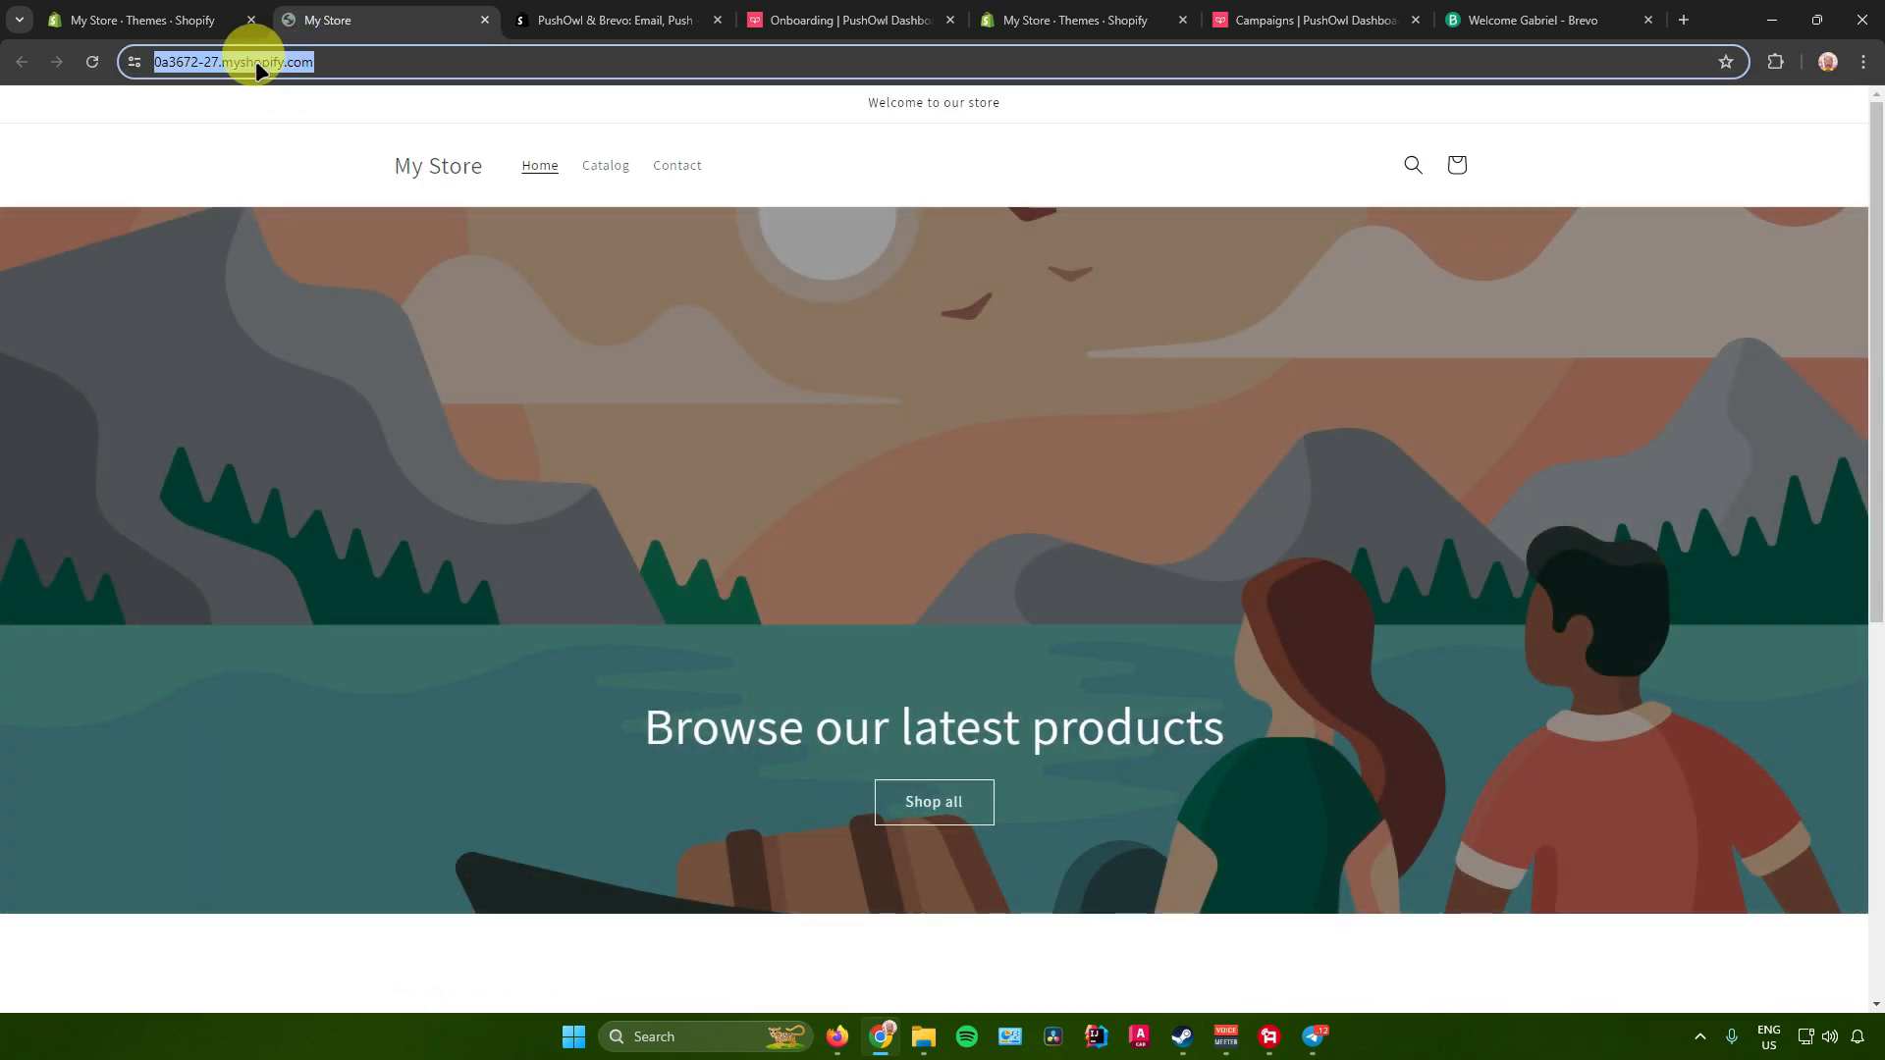
pyautogui.rightClick(249, 65)
pyautogui.click(388, 243)
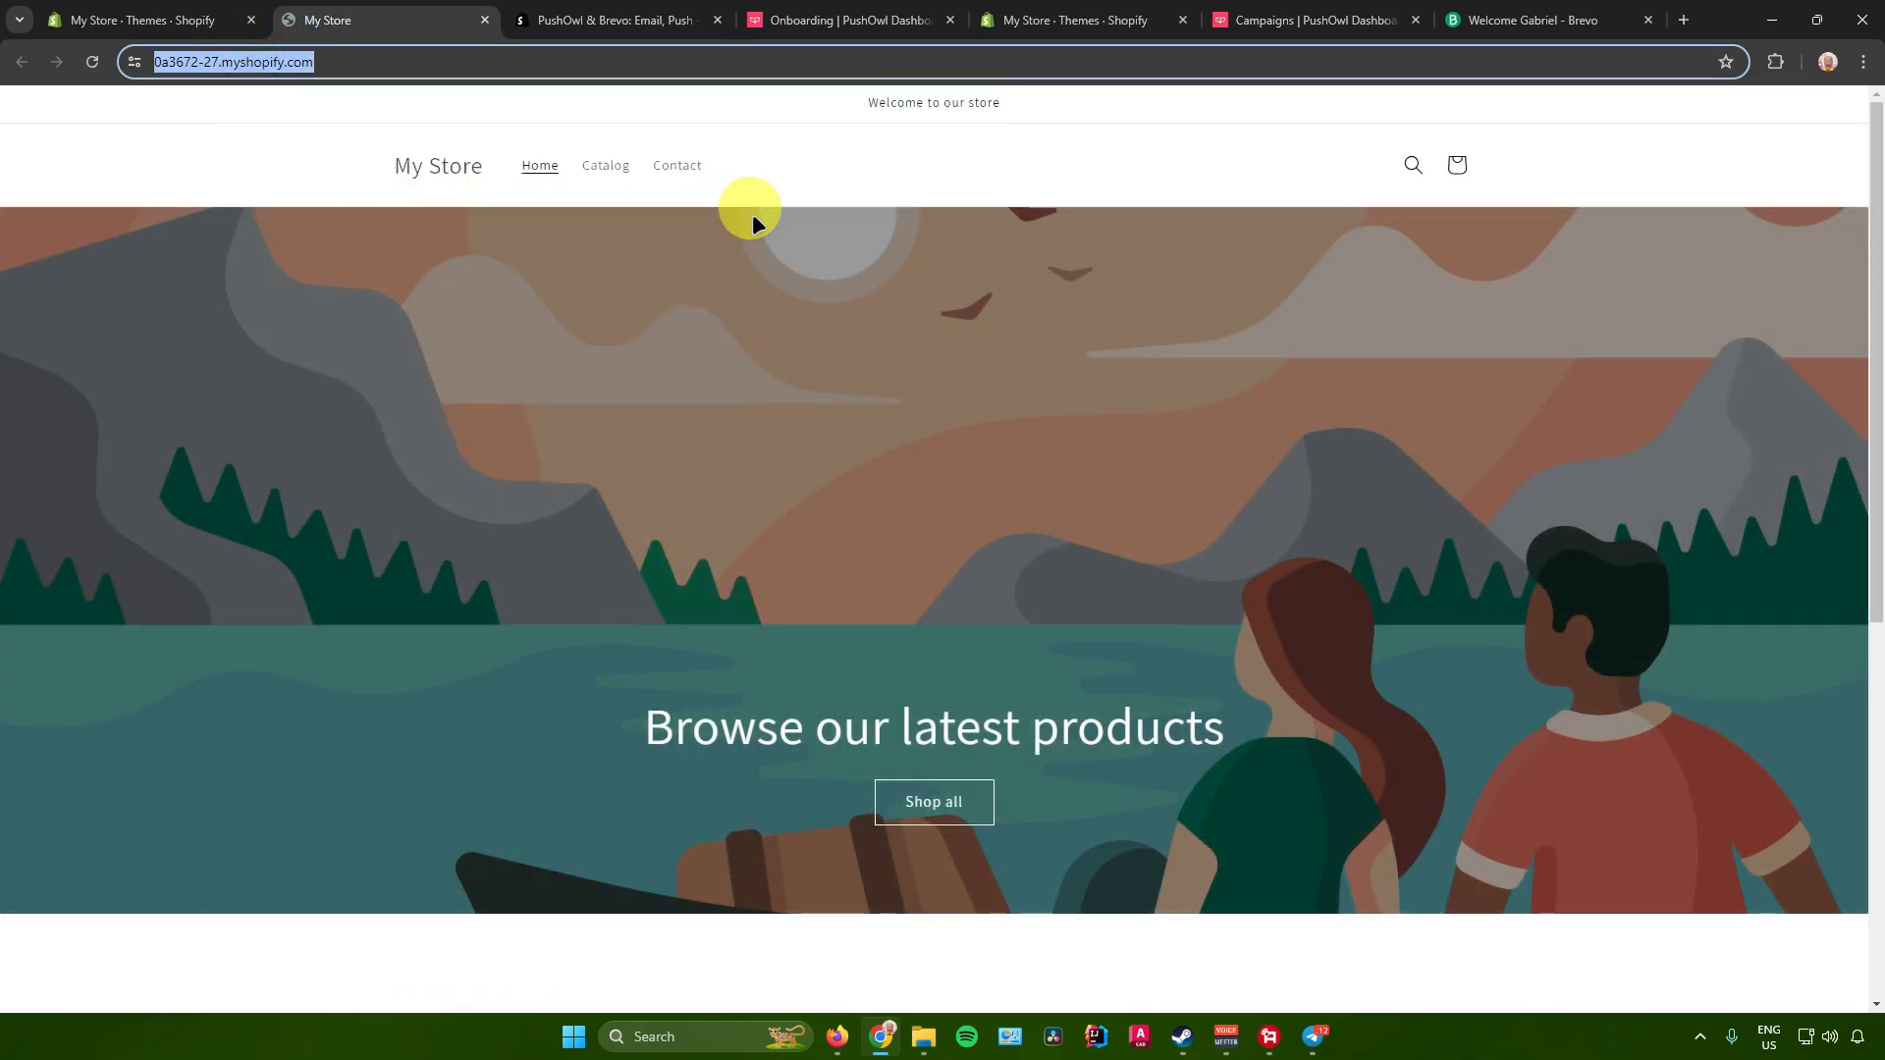
pyautogui.click(1306, 19)
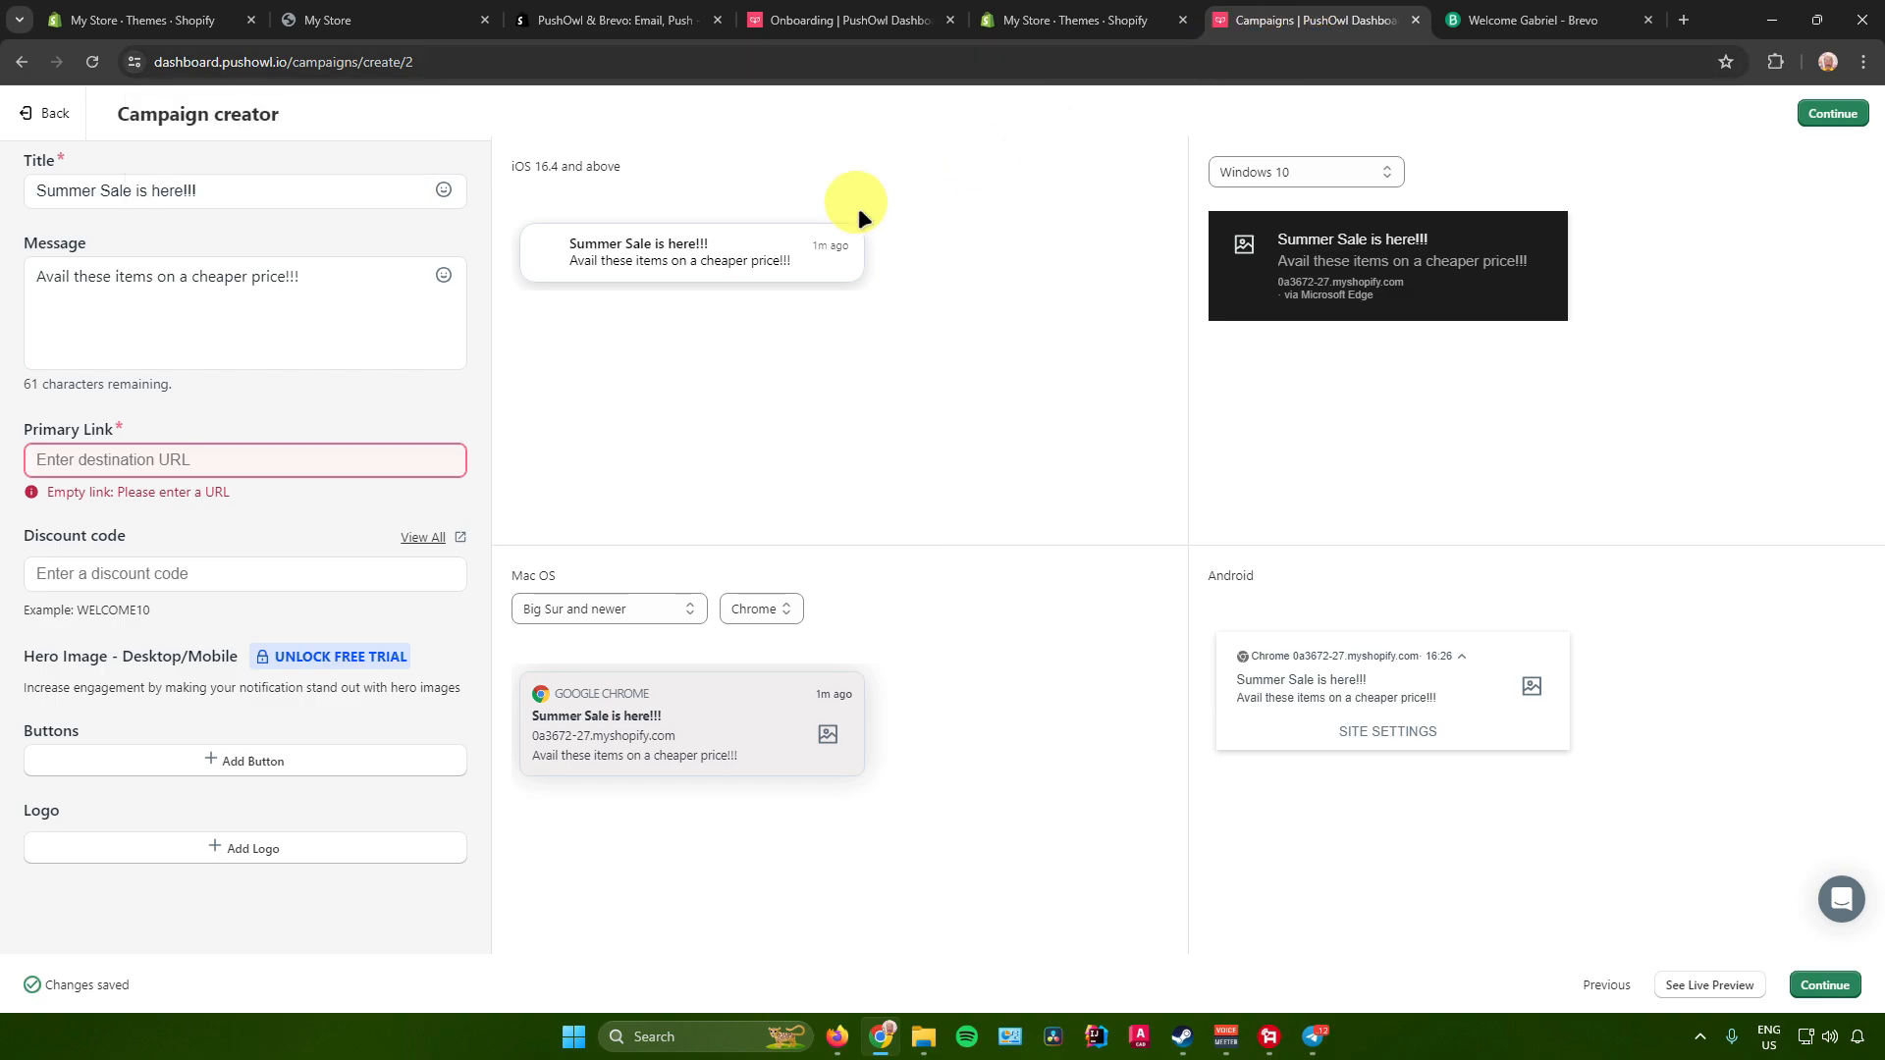
pyautogui.click(129, 450)
pyautogui.hotkey('ctrl', 'v')
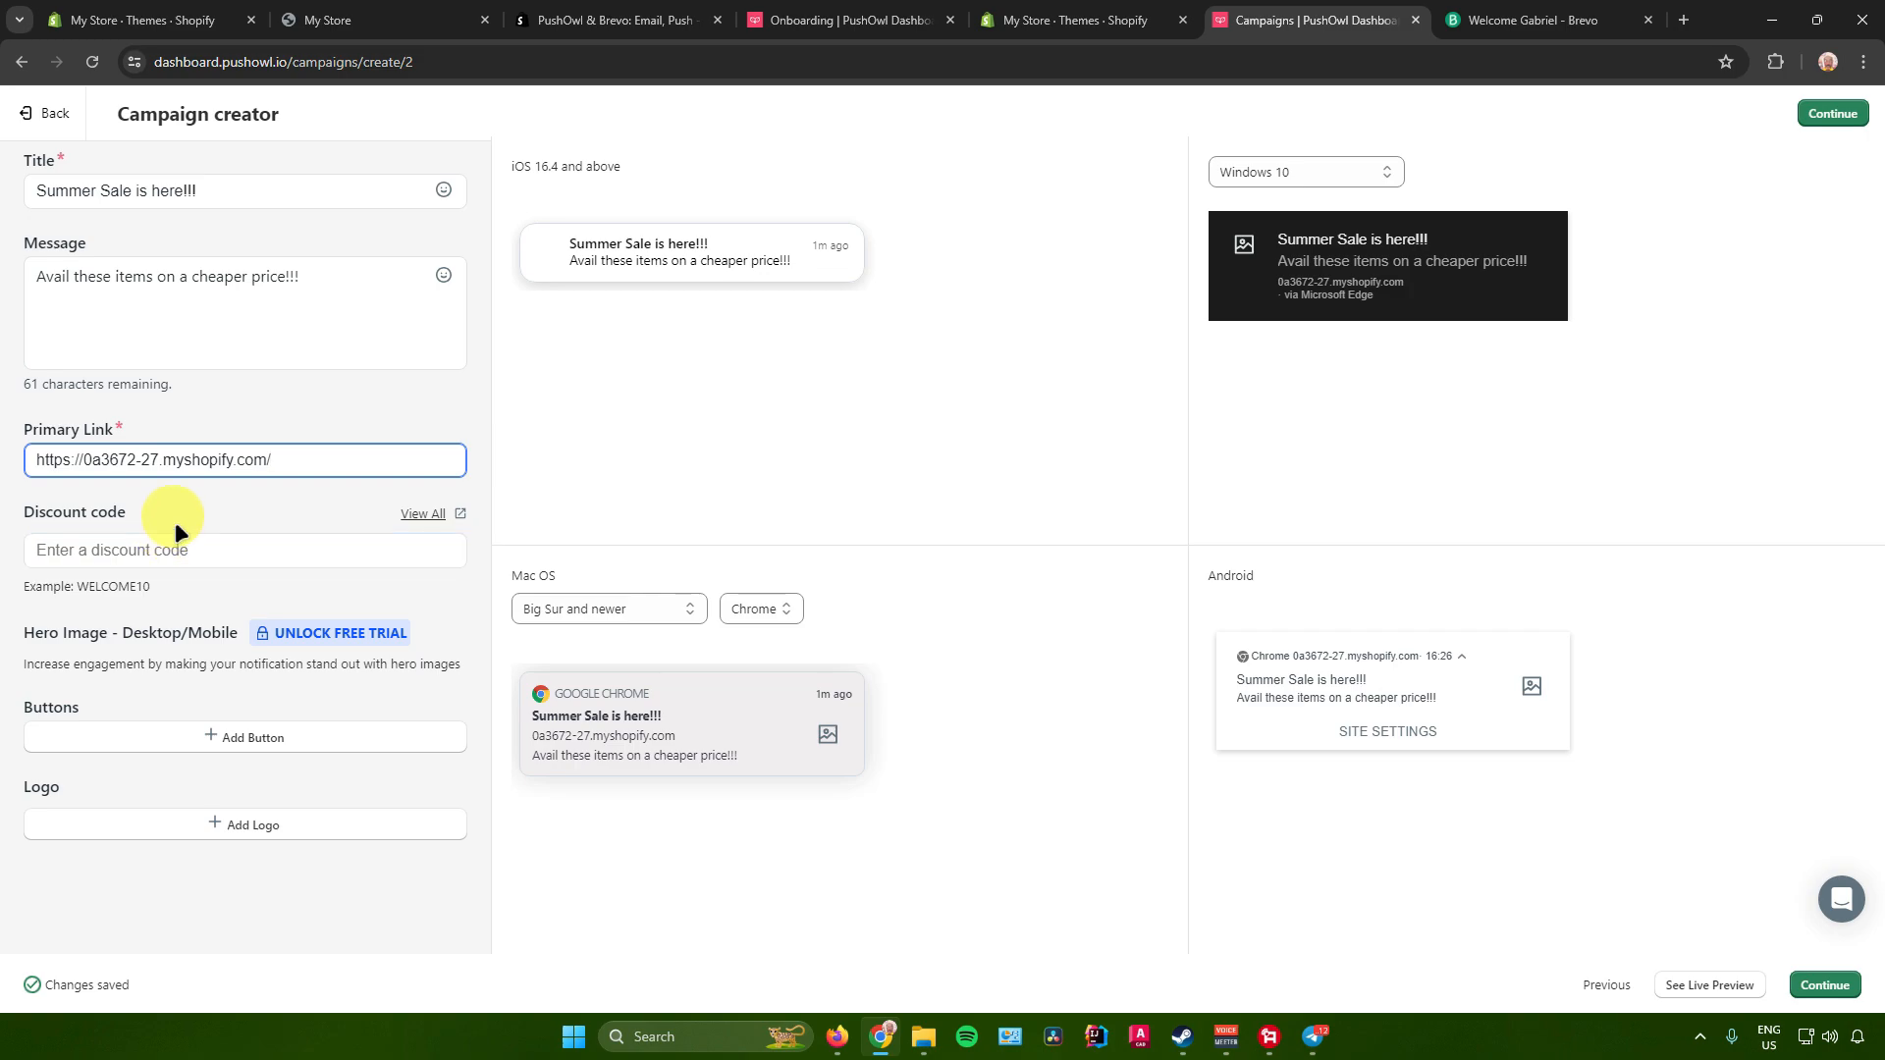
# Add a campaign button titled "Click here" that redirects to the same store address as the primary link.
pyautogui.click(305, 740)
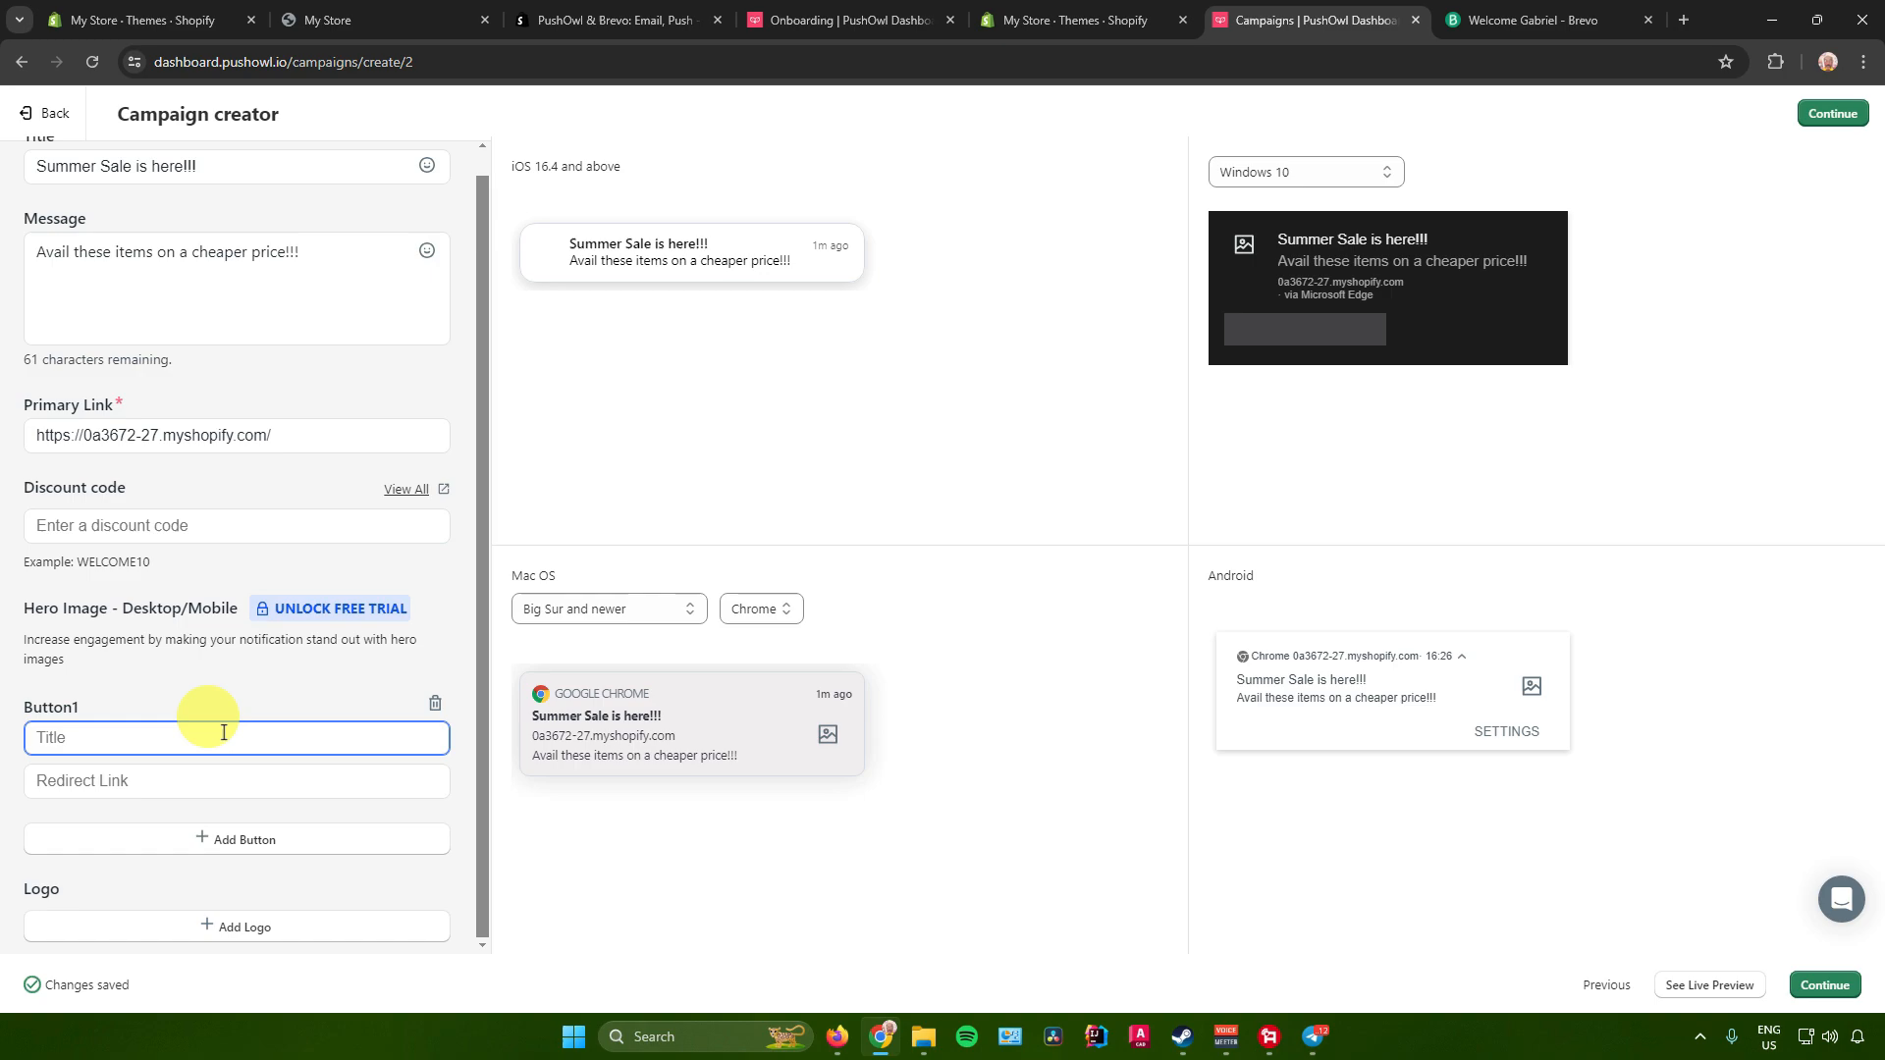
pyautogui.write('Click here')
pyautogui.tripleClick(294, 437)
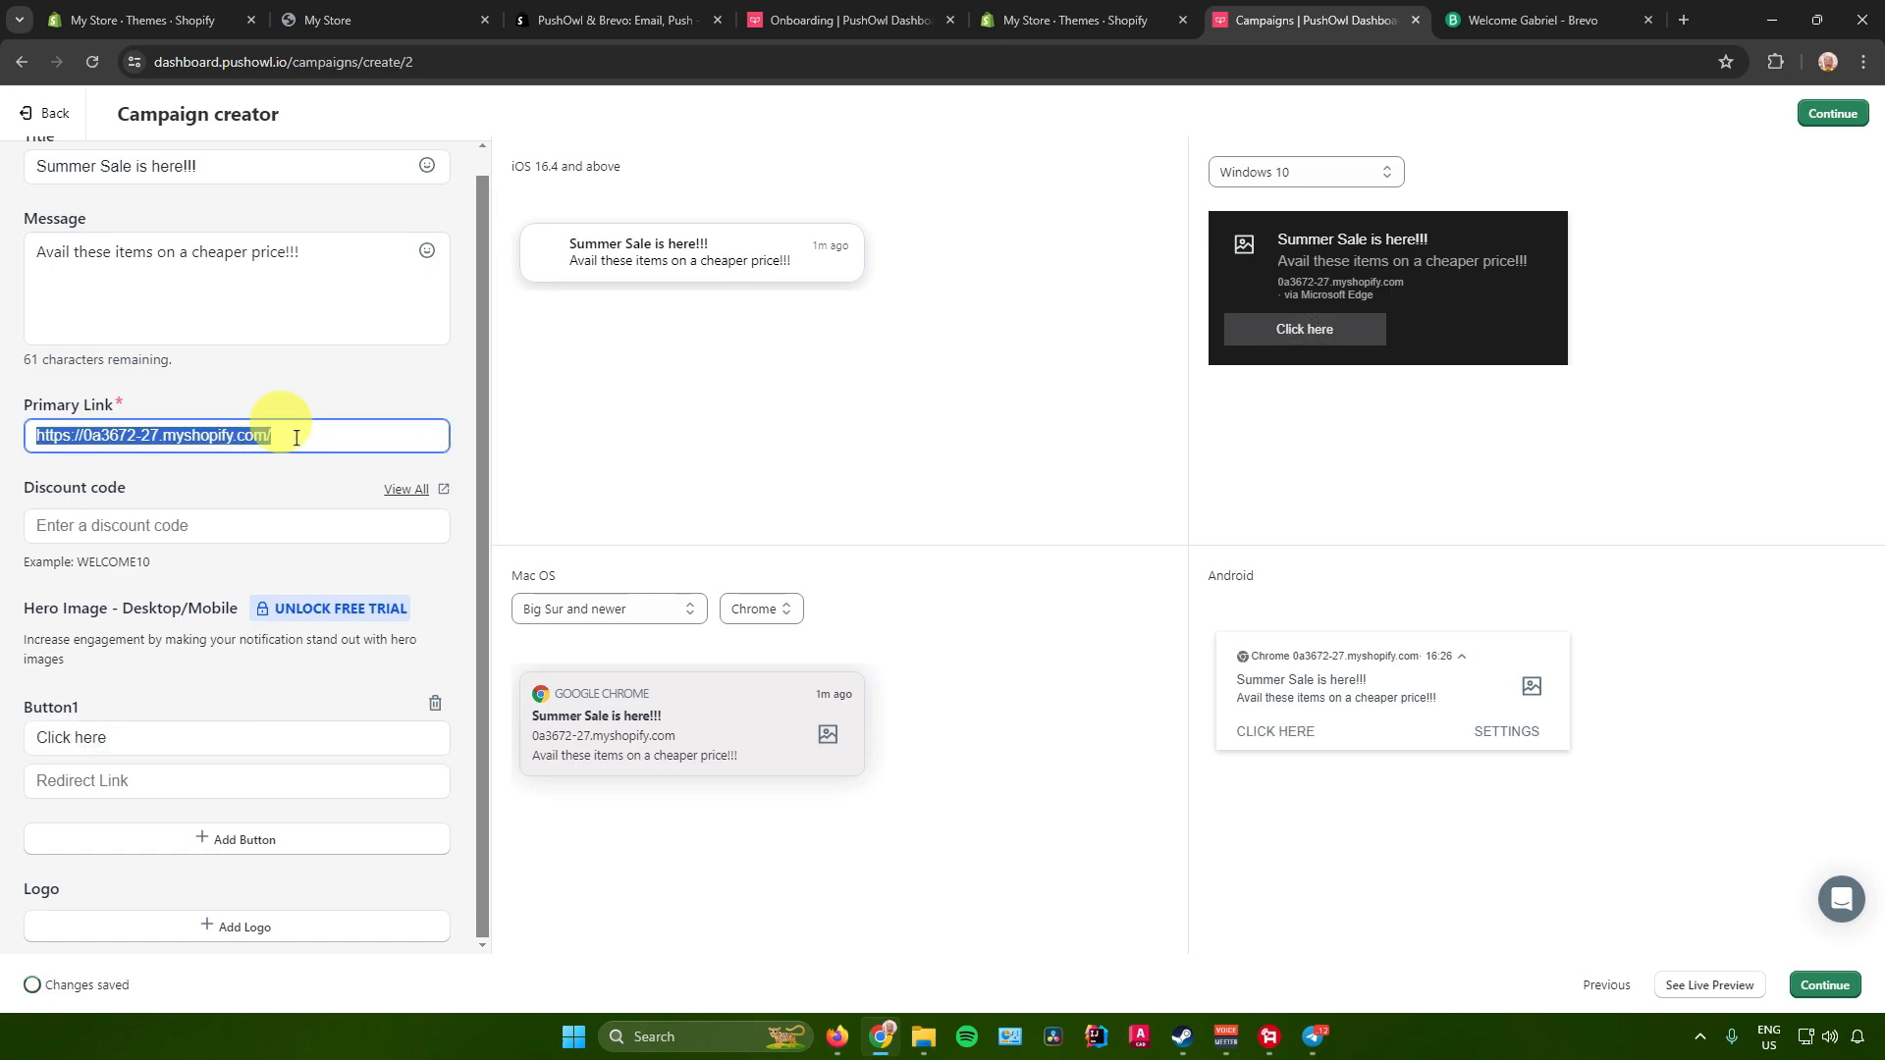
pyautogui.hotkey('ctrl', 'c')
pyautogui.click(126, 781)
pyautogui.hotkey('ctrl', 'v')
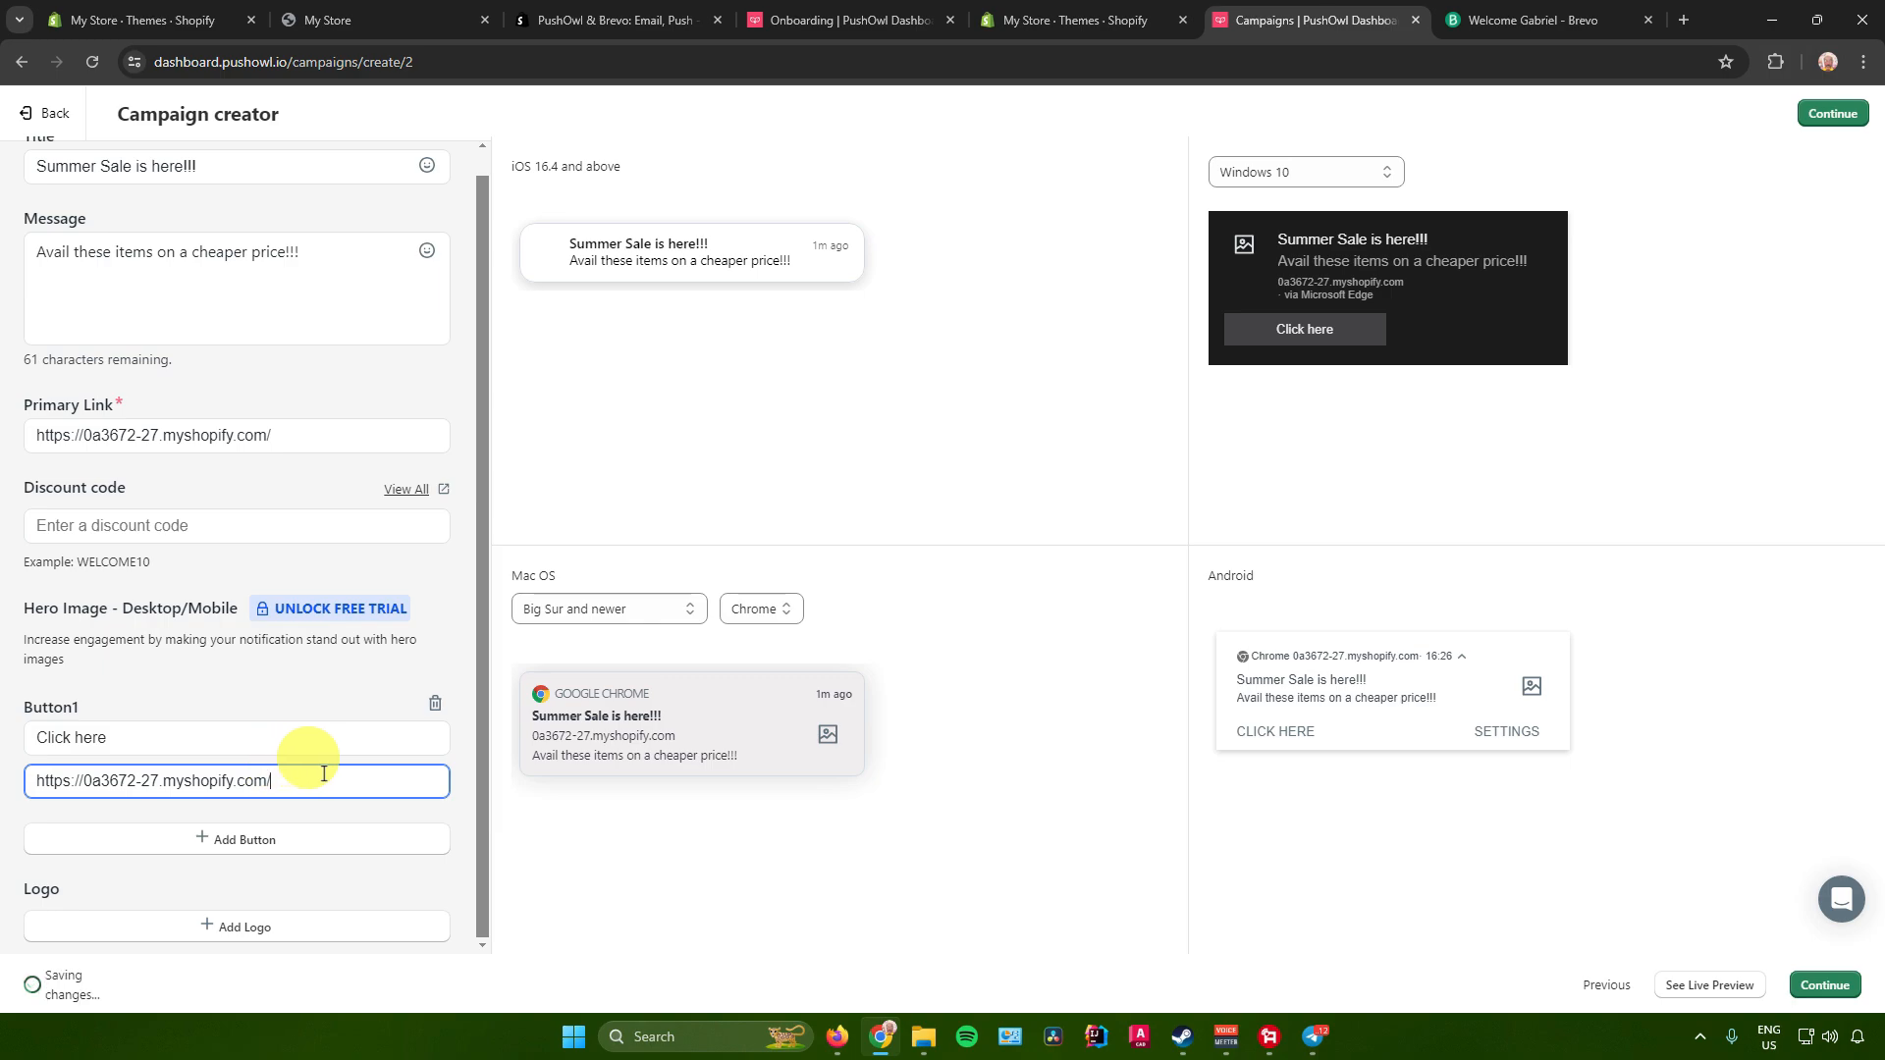
pyautogui.click(566, 823)
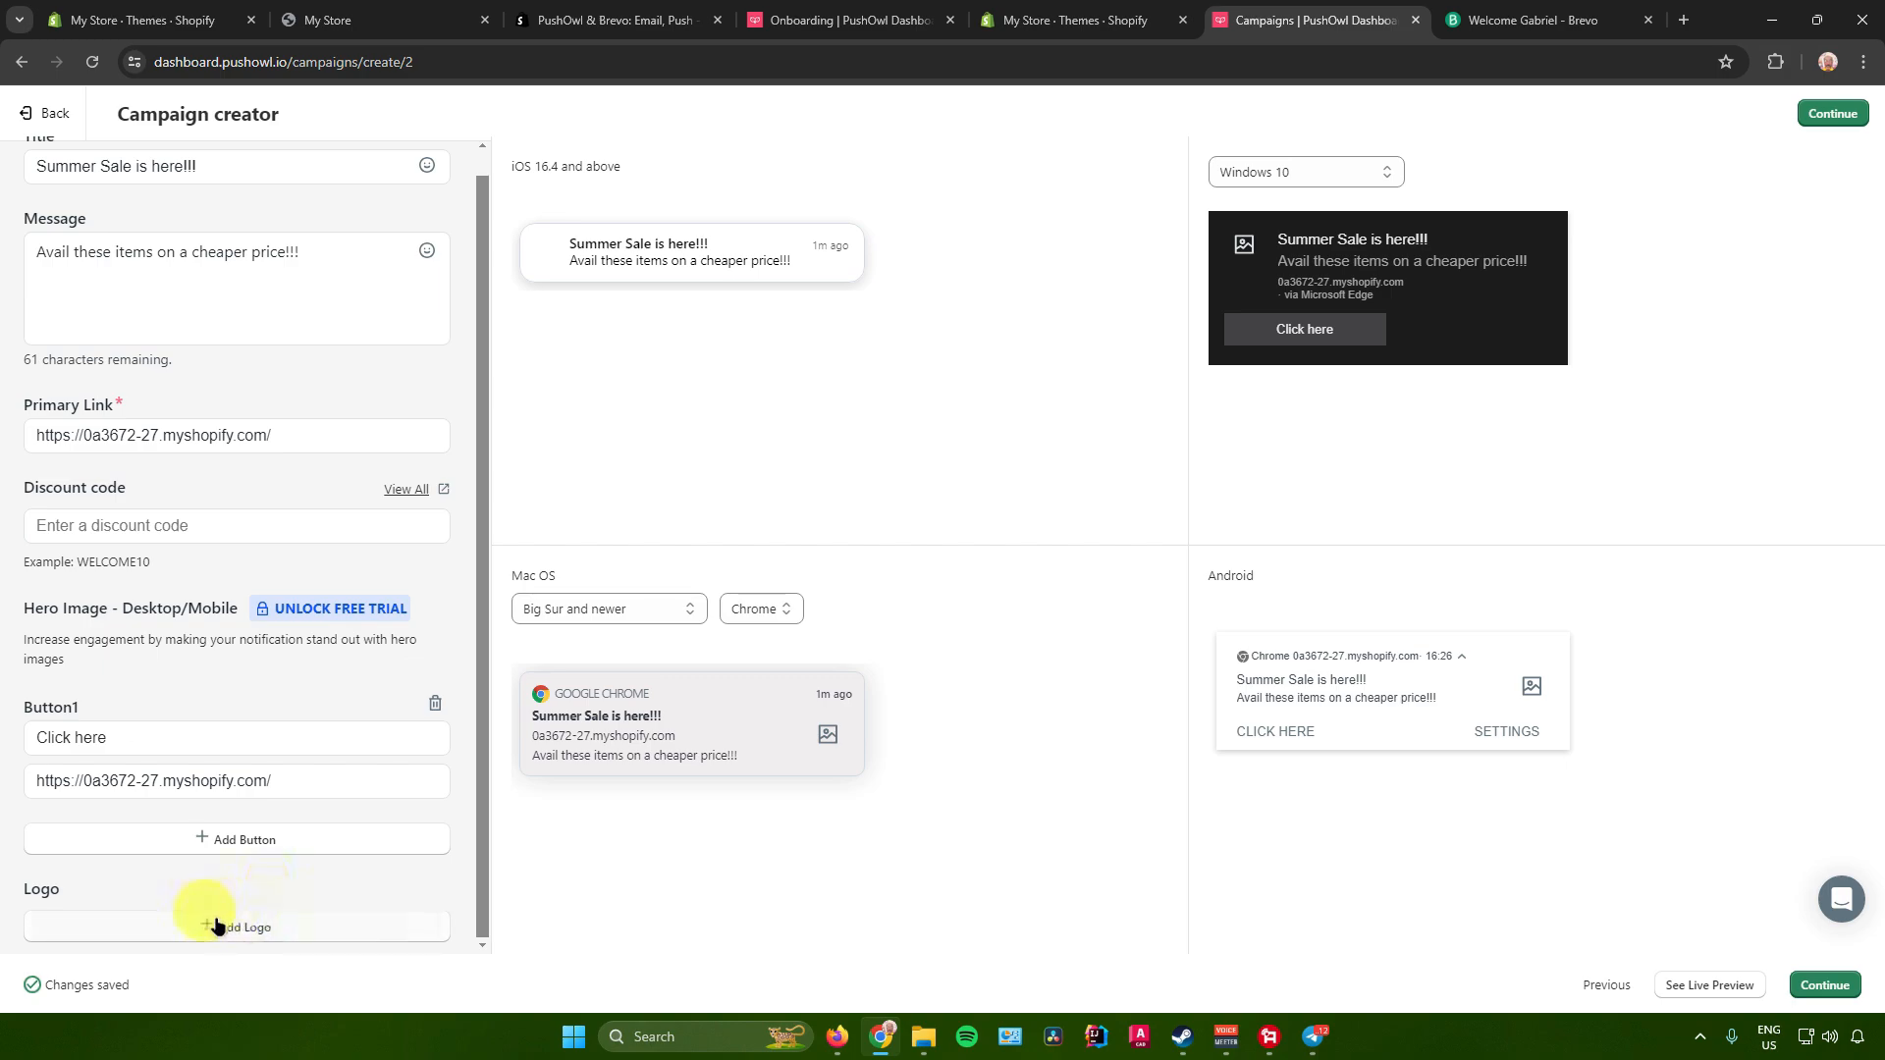
pyautogui.click(253, 928)
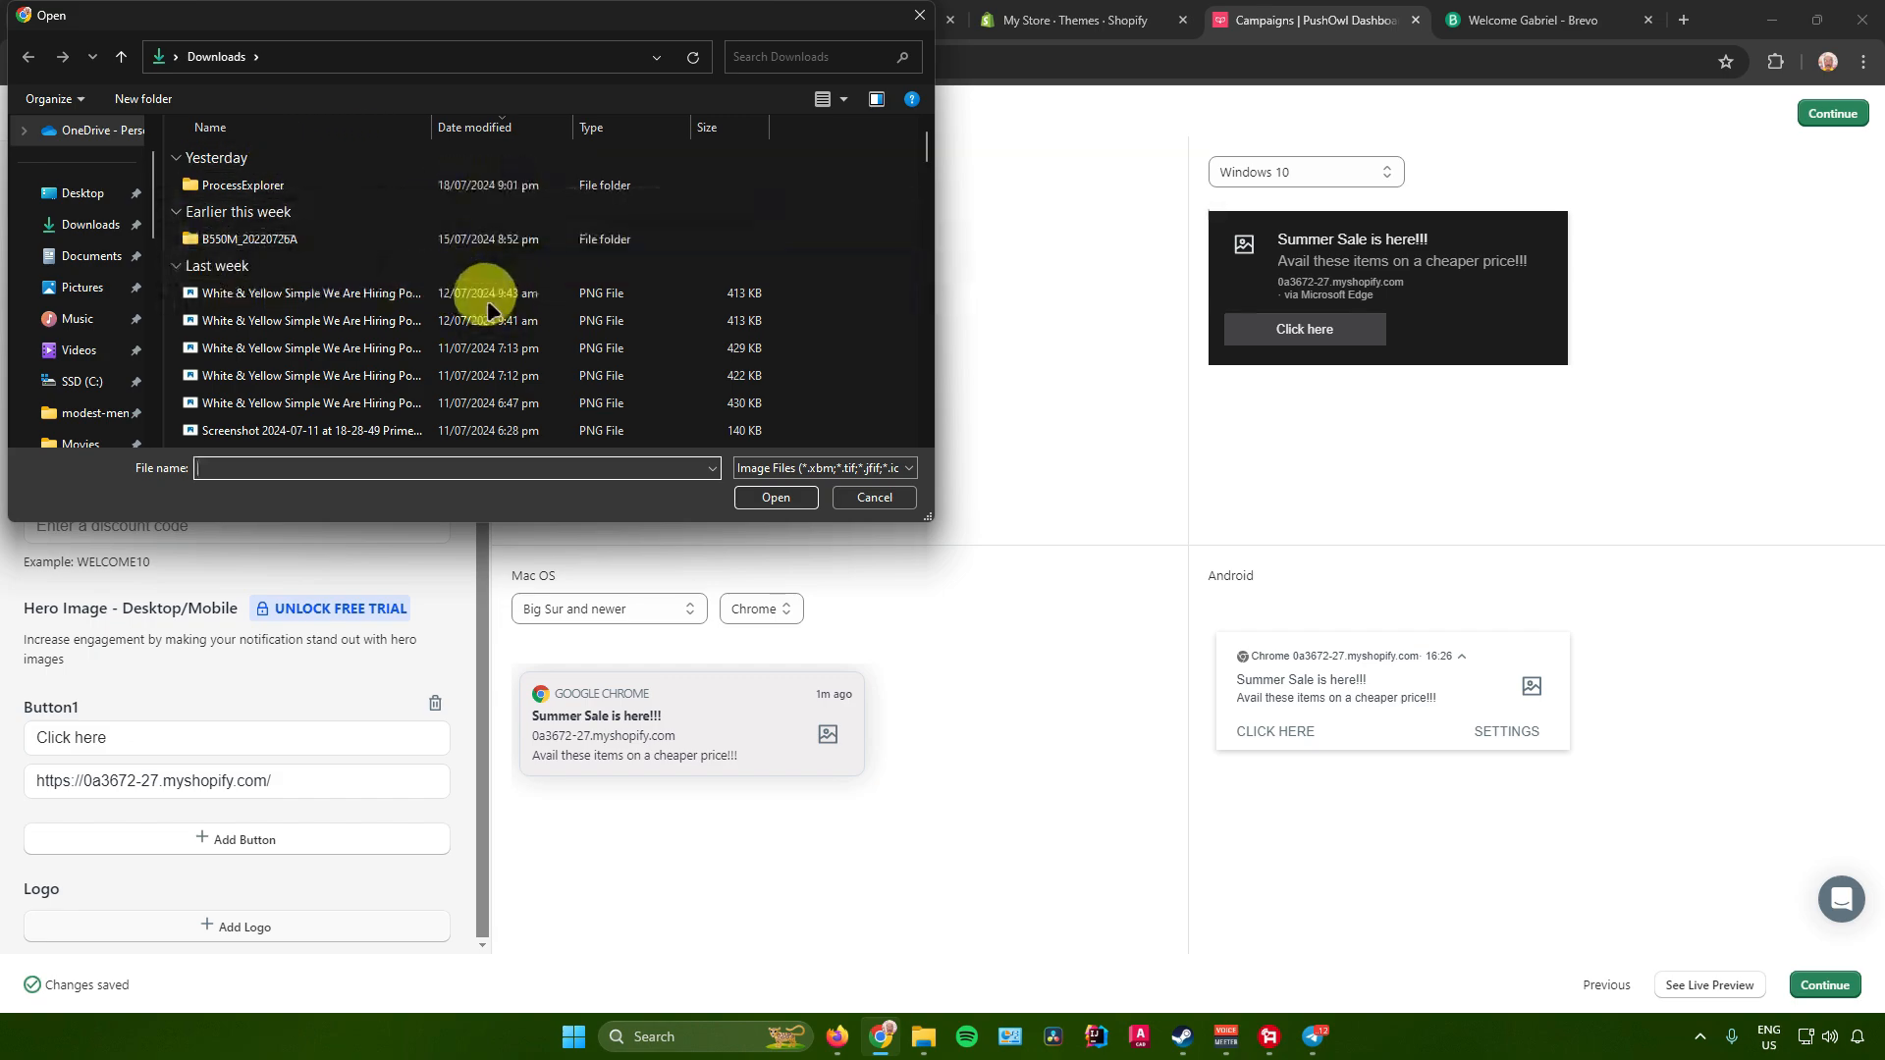
pyautogui.scroll(-3, 510, 324)
pyautogui.scroll(3, 549, 336)
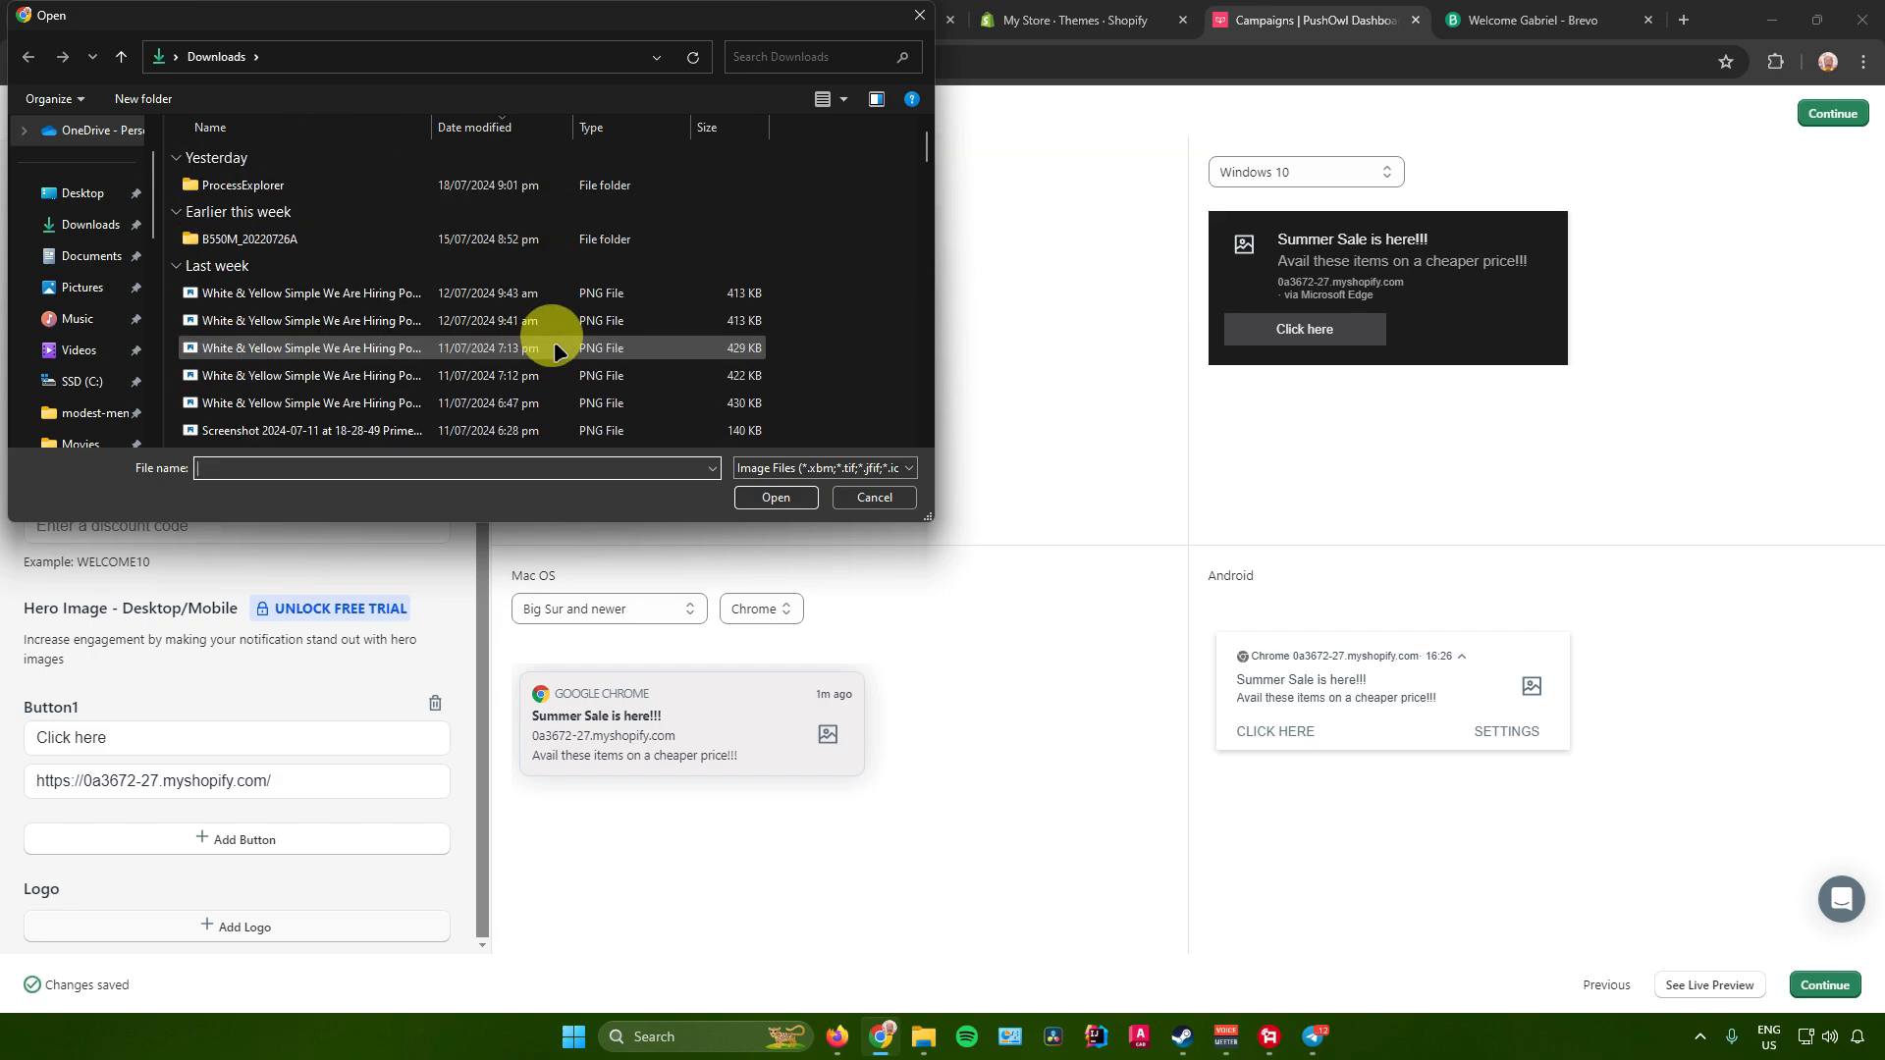
pyautogui.click(919, 15)
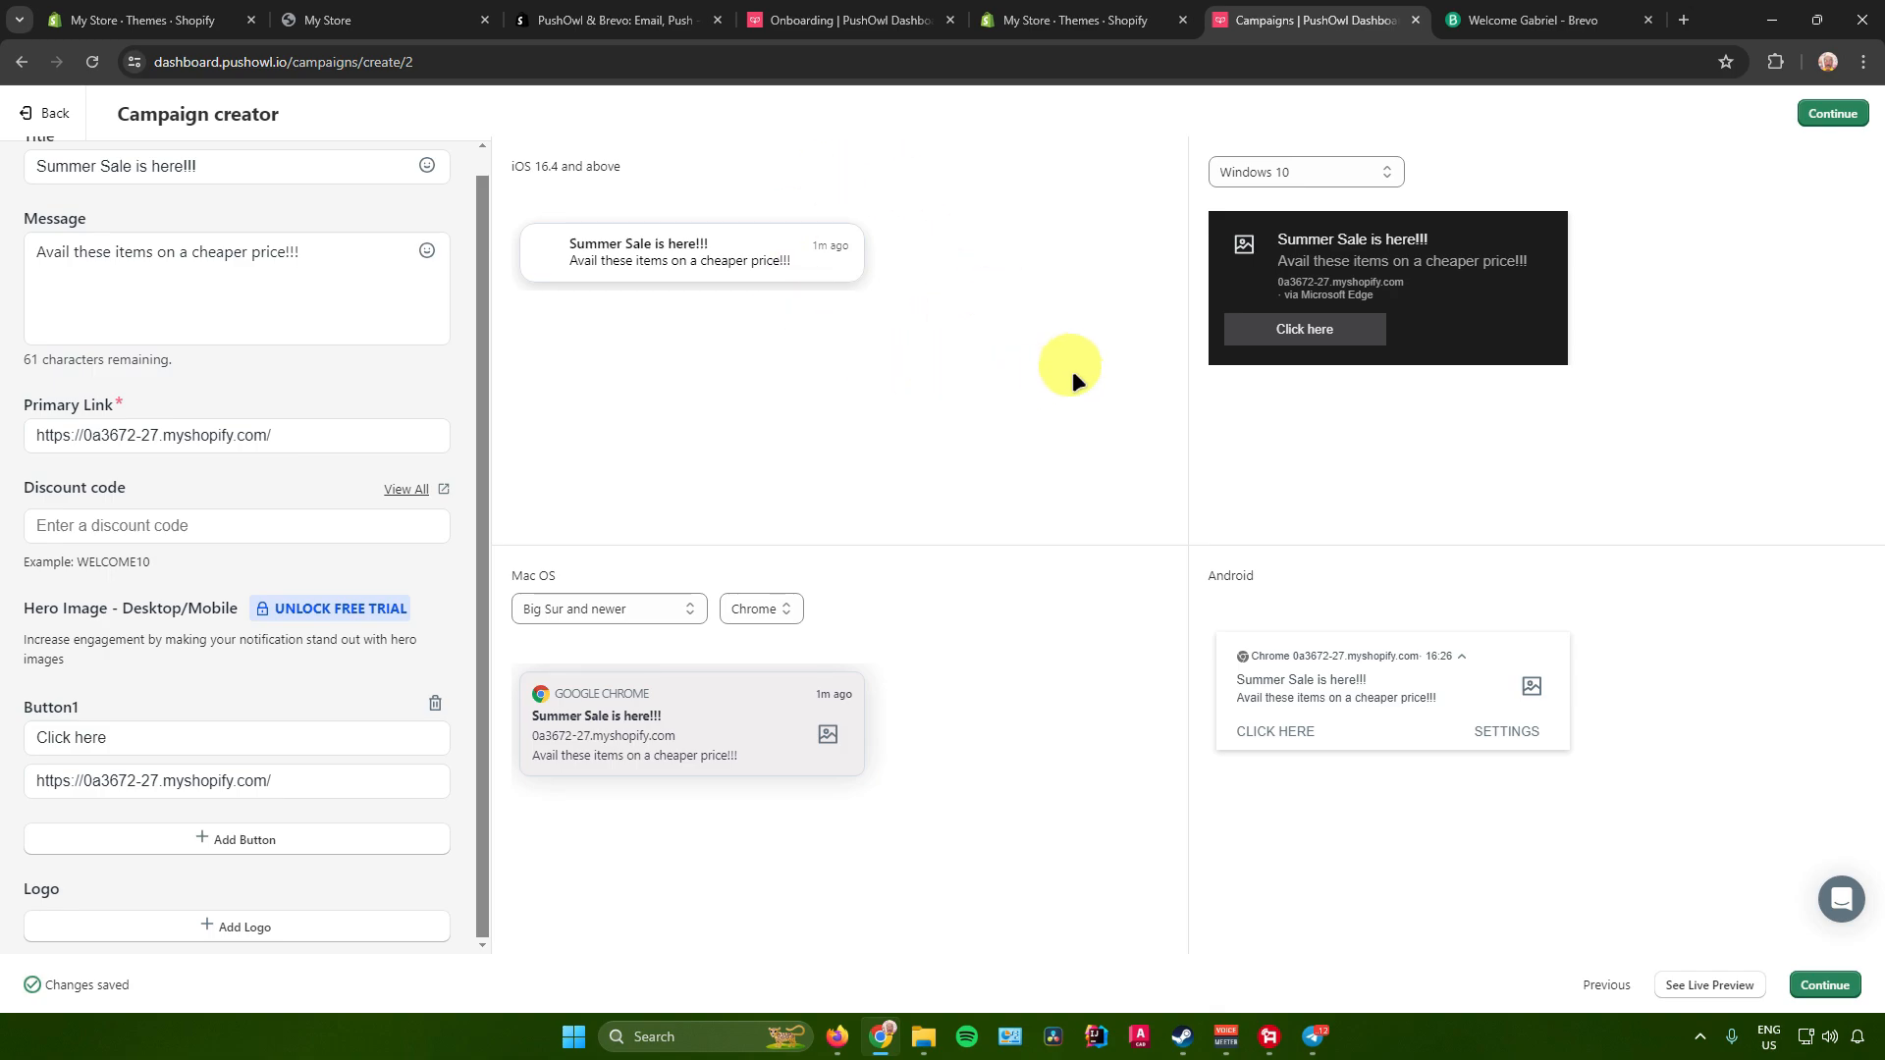
# Review the completed campaign content and continue to the campaign's summary and preview.
pyautogui.scroll(1, 281, 459)
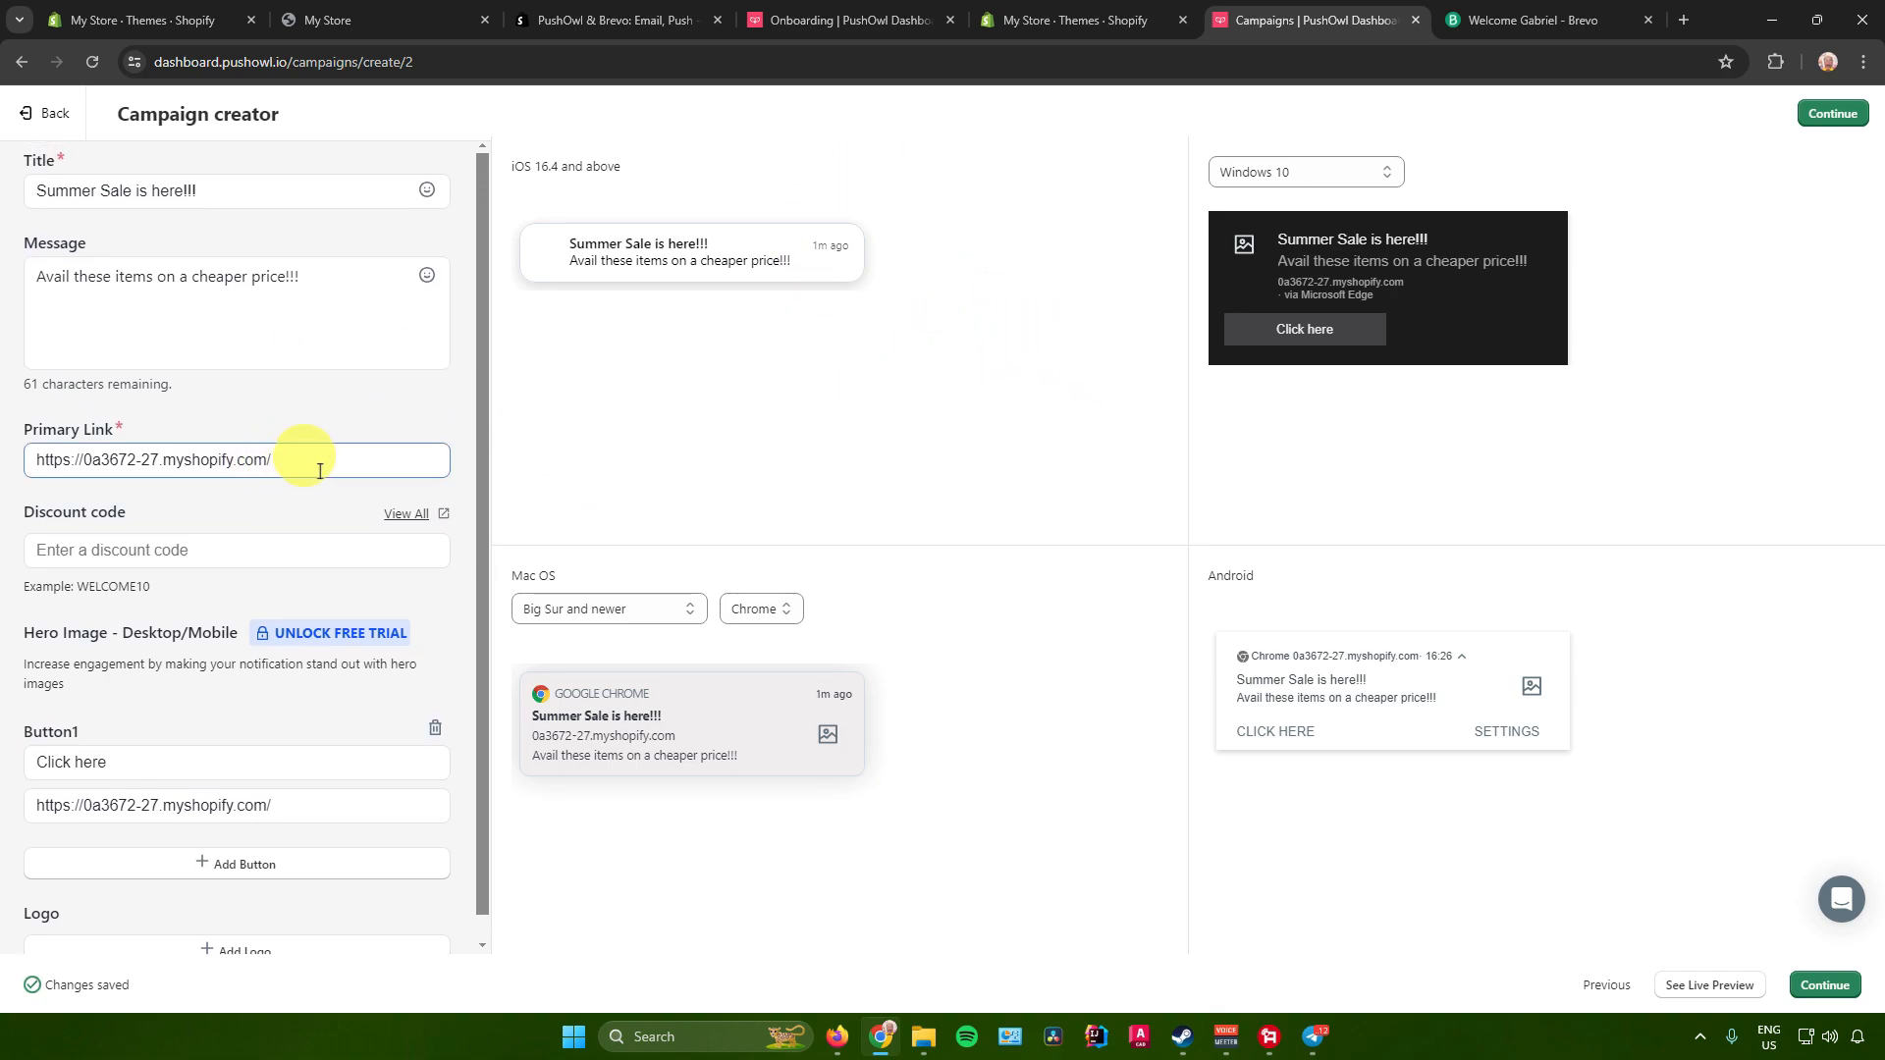
pyautogui.scroll(-1, 319, 466)
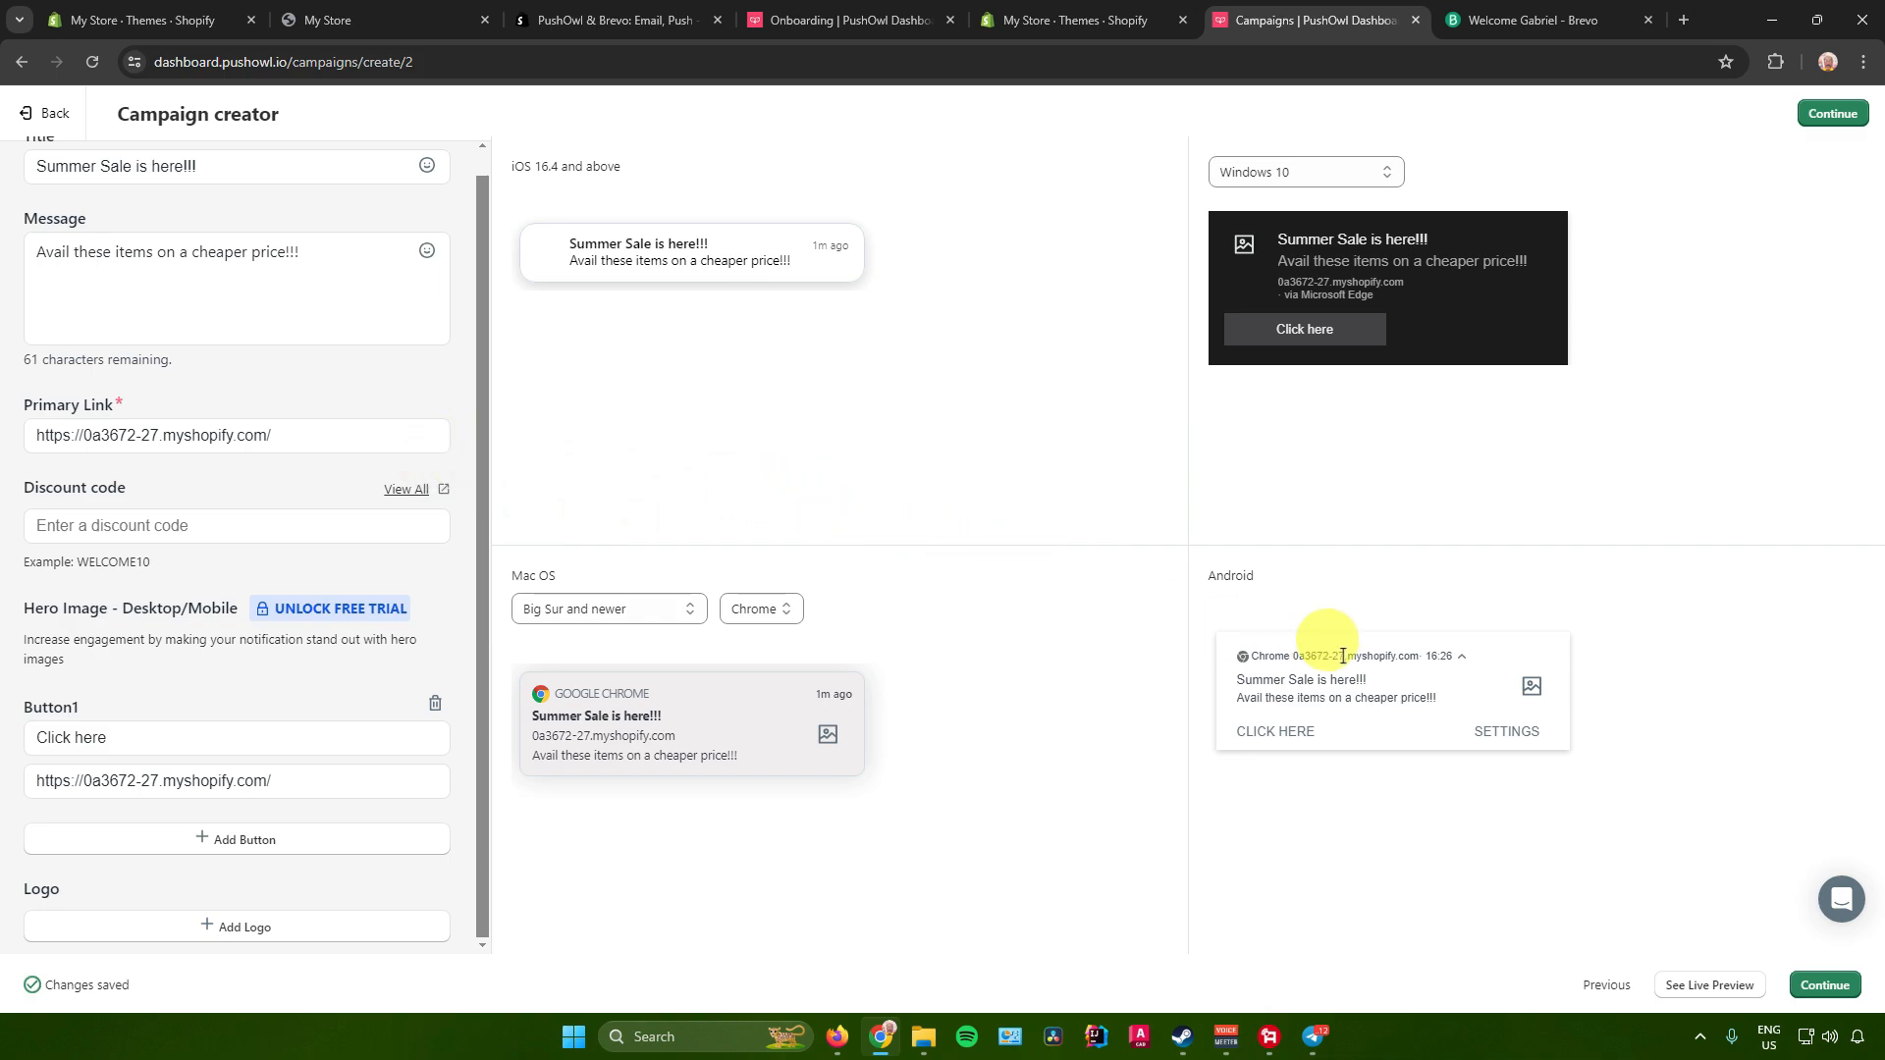
pyautogui.click(1825, 985)
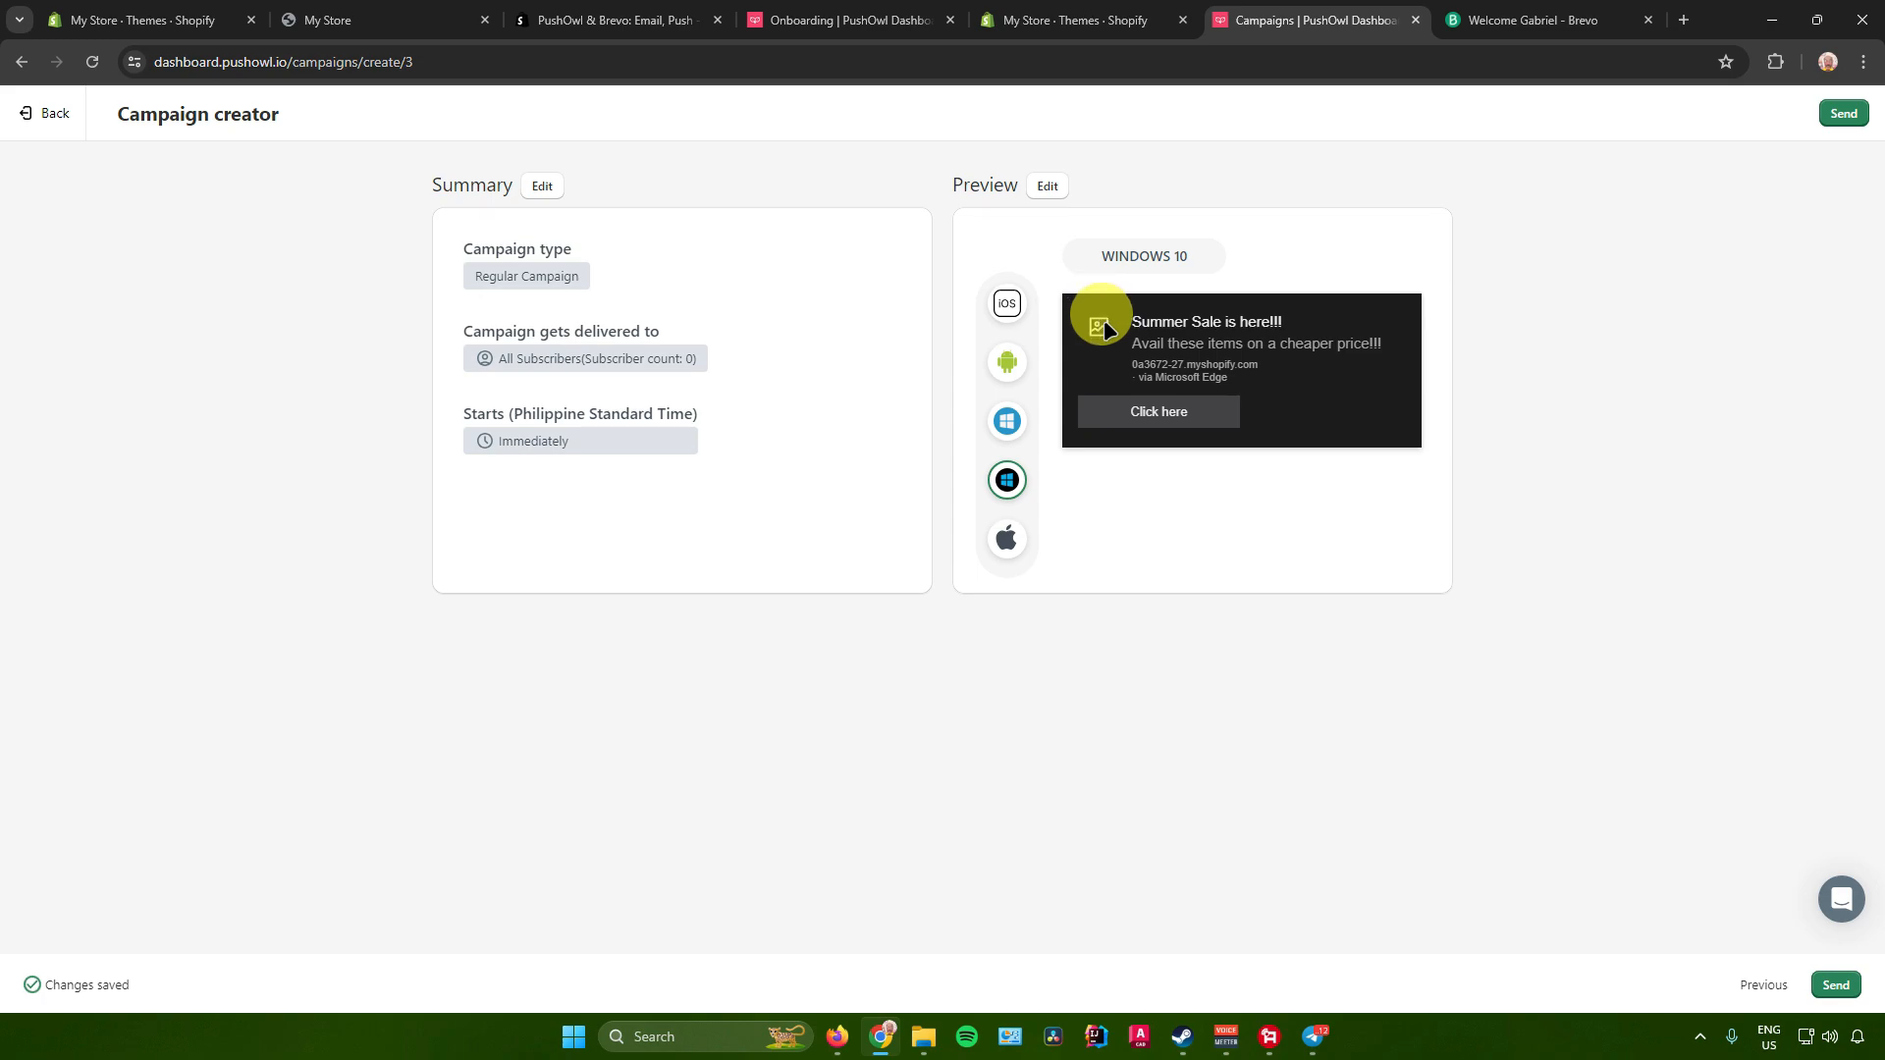
# Examine how the campaign notification looks on iOS, Android, both Windows versions and Apple Mac OS.
pyautogui.click(1008, 305)
pyautogui.click(1008, 361)
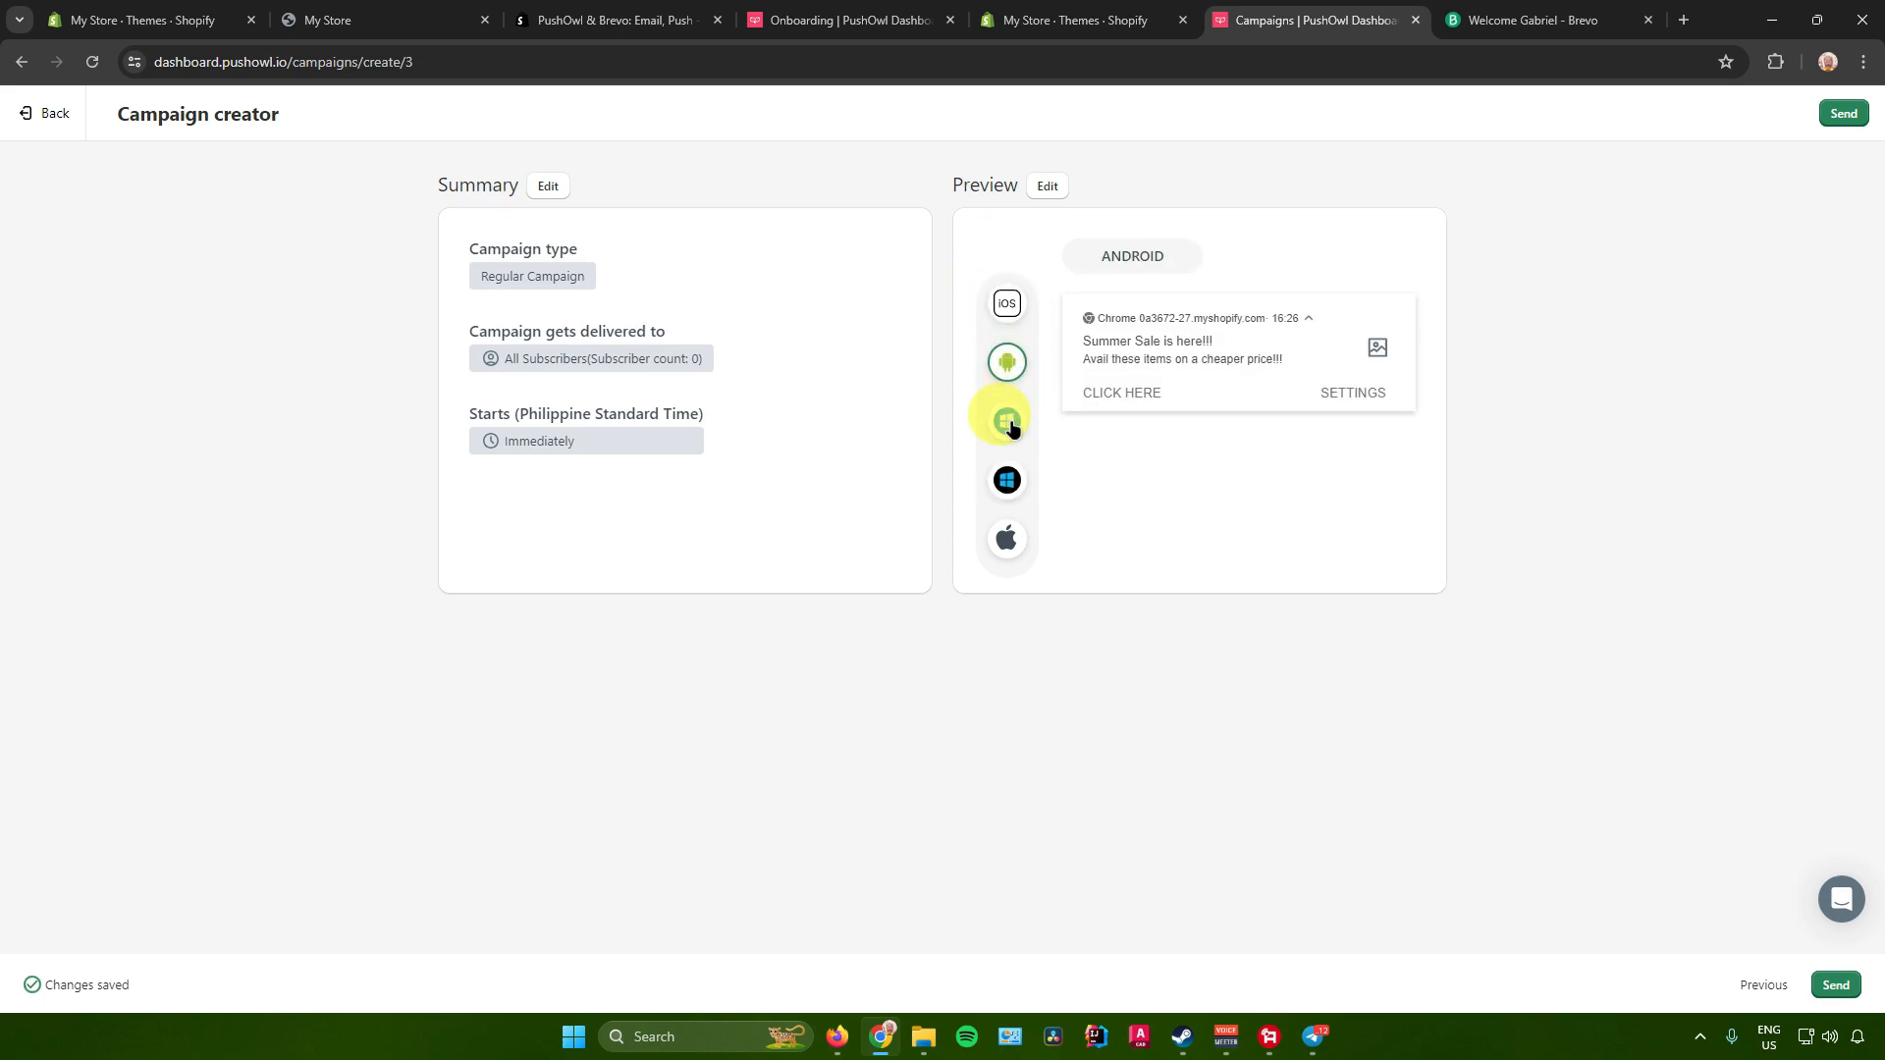
pyautogui.click(1006, 420)
pyautogui.click(1006, 479)
pyautogui.click(1006, 538)
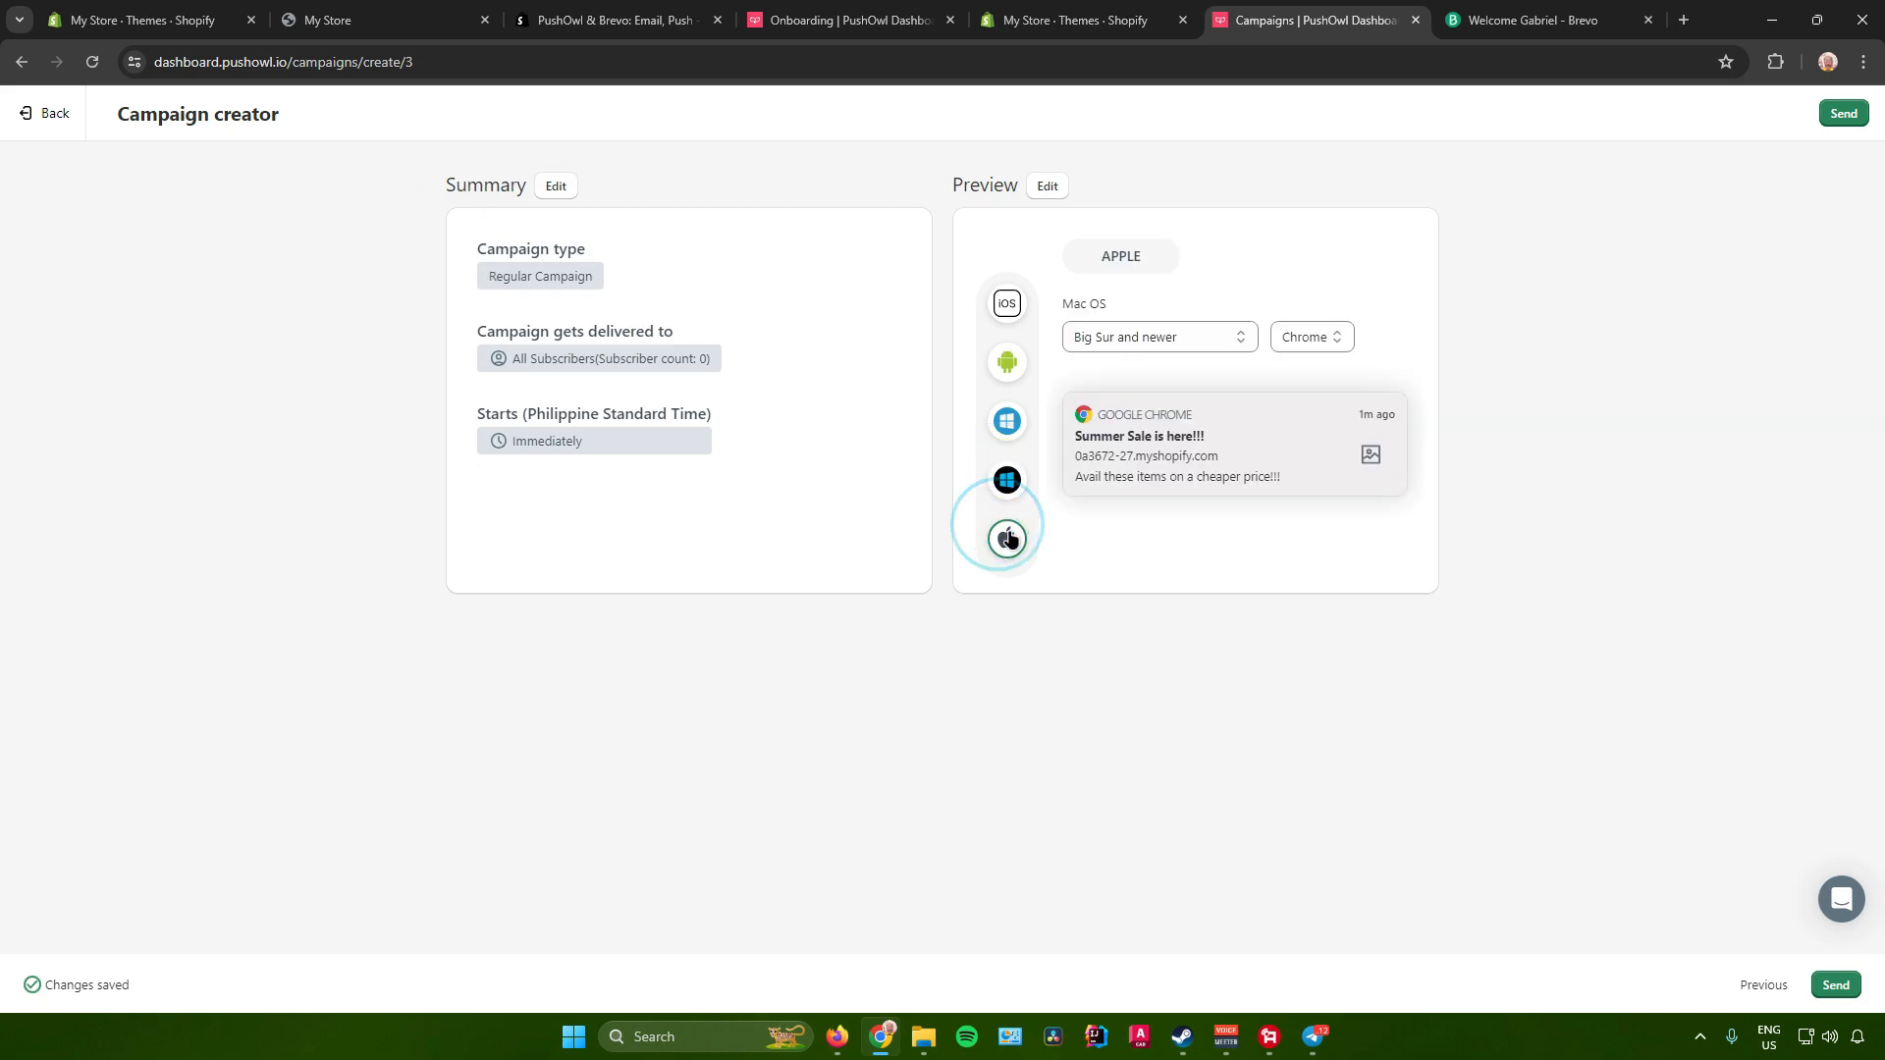
pyautogui.click(1006, 479)
pyautogui.click(1006, 538)
pyautogui.click(1006, 303)
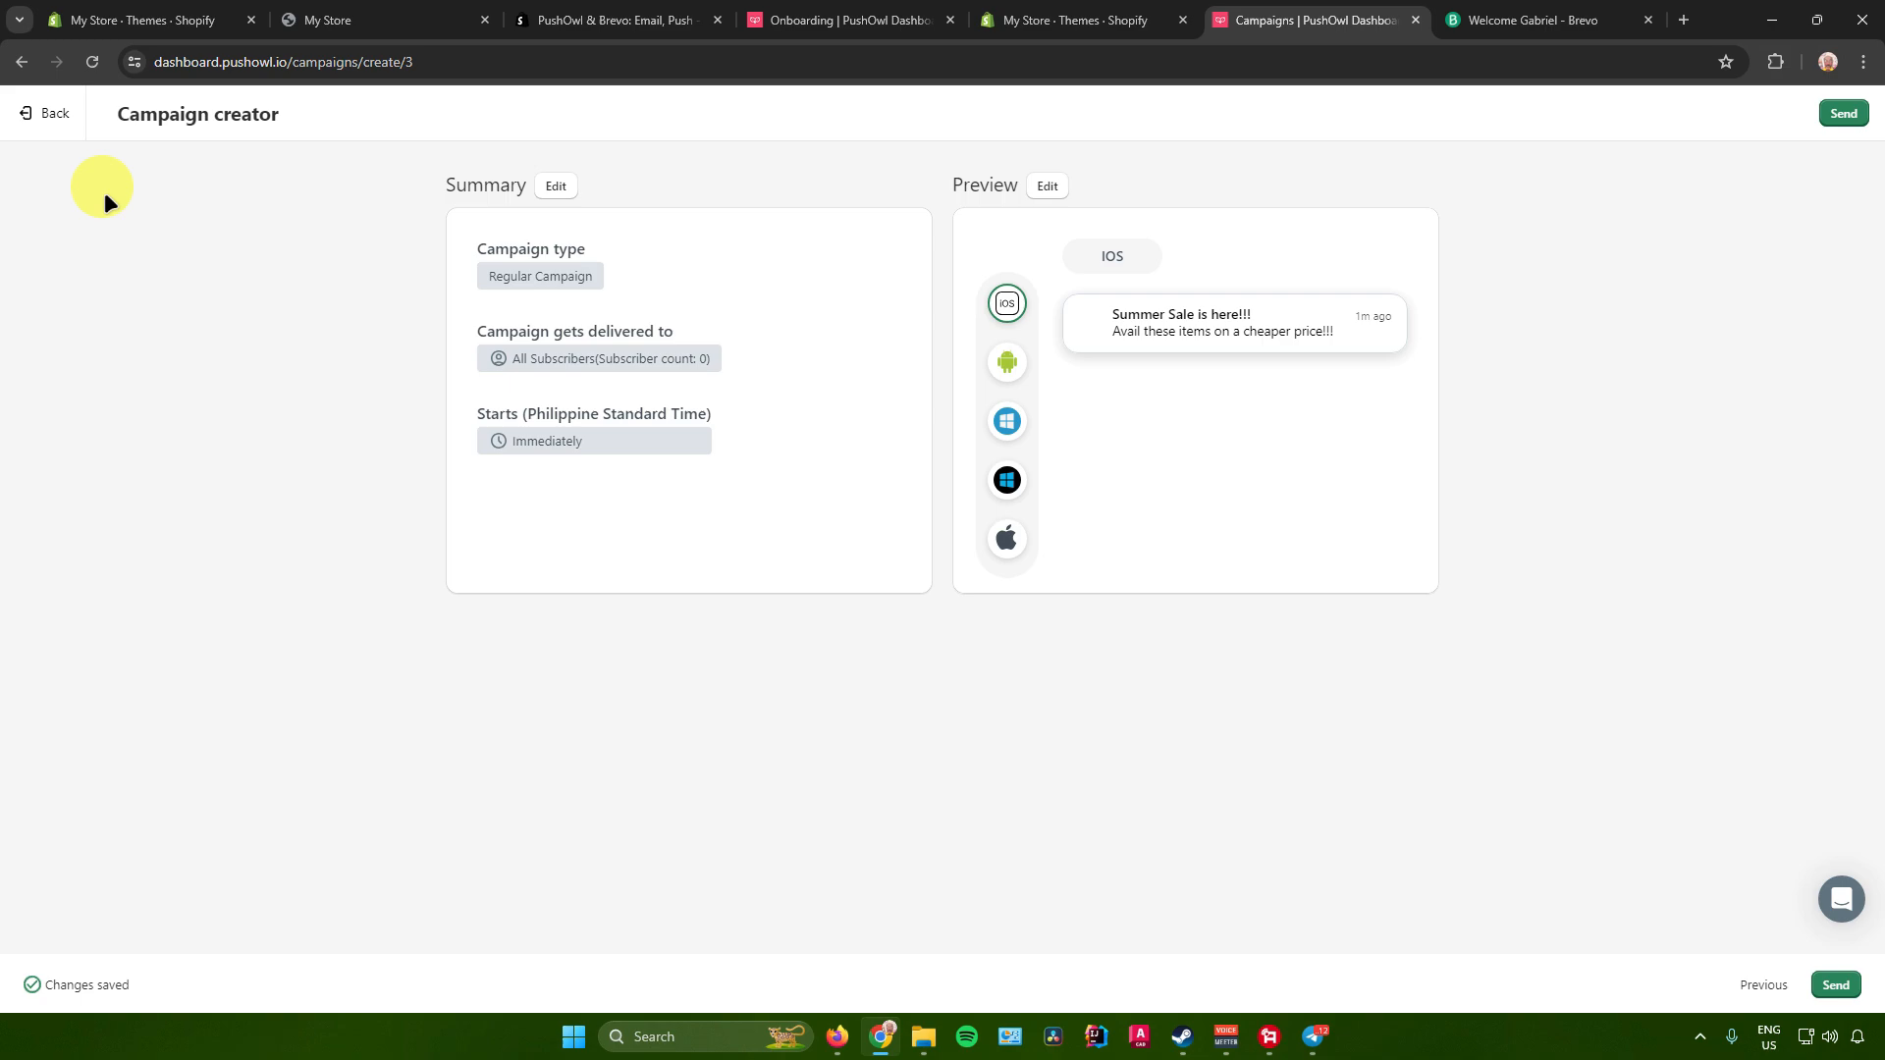
# Leave the campaign creator without sending, look at the SMS service's activation page, and return to the dashboard's home page.
pyautogui.click(36, 113)
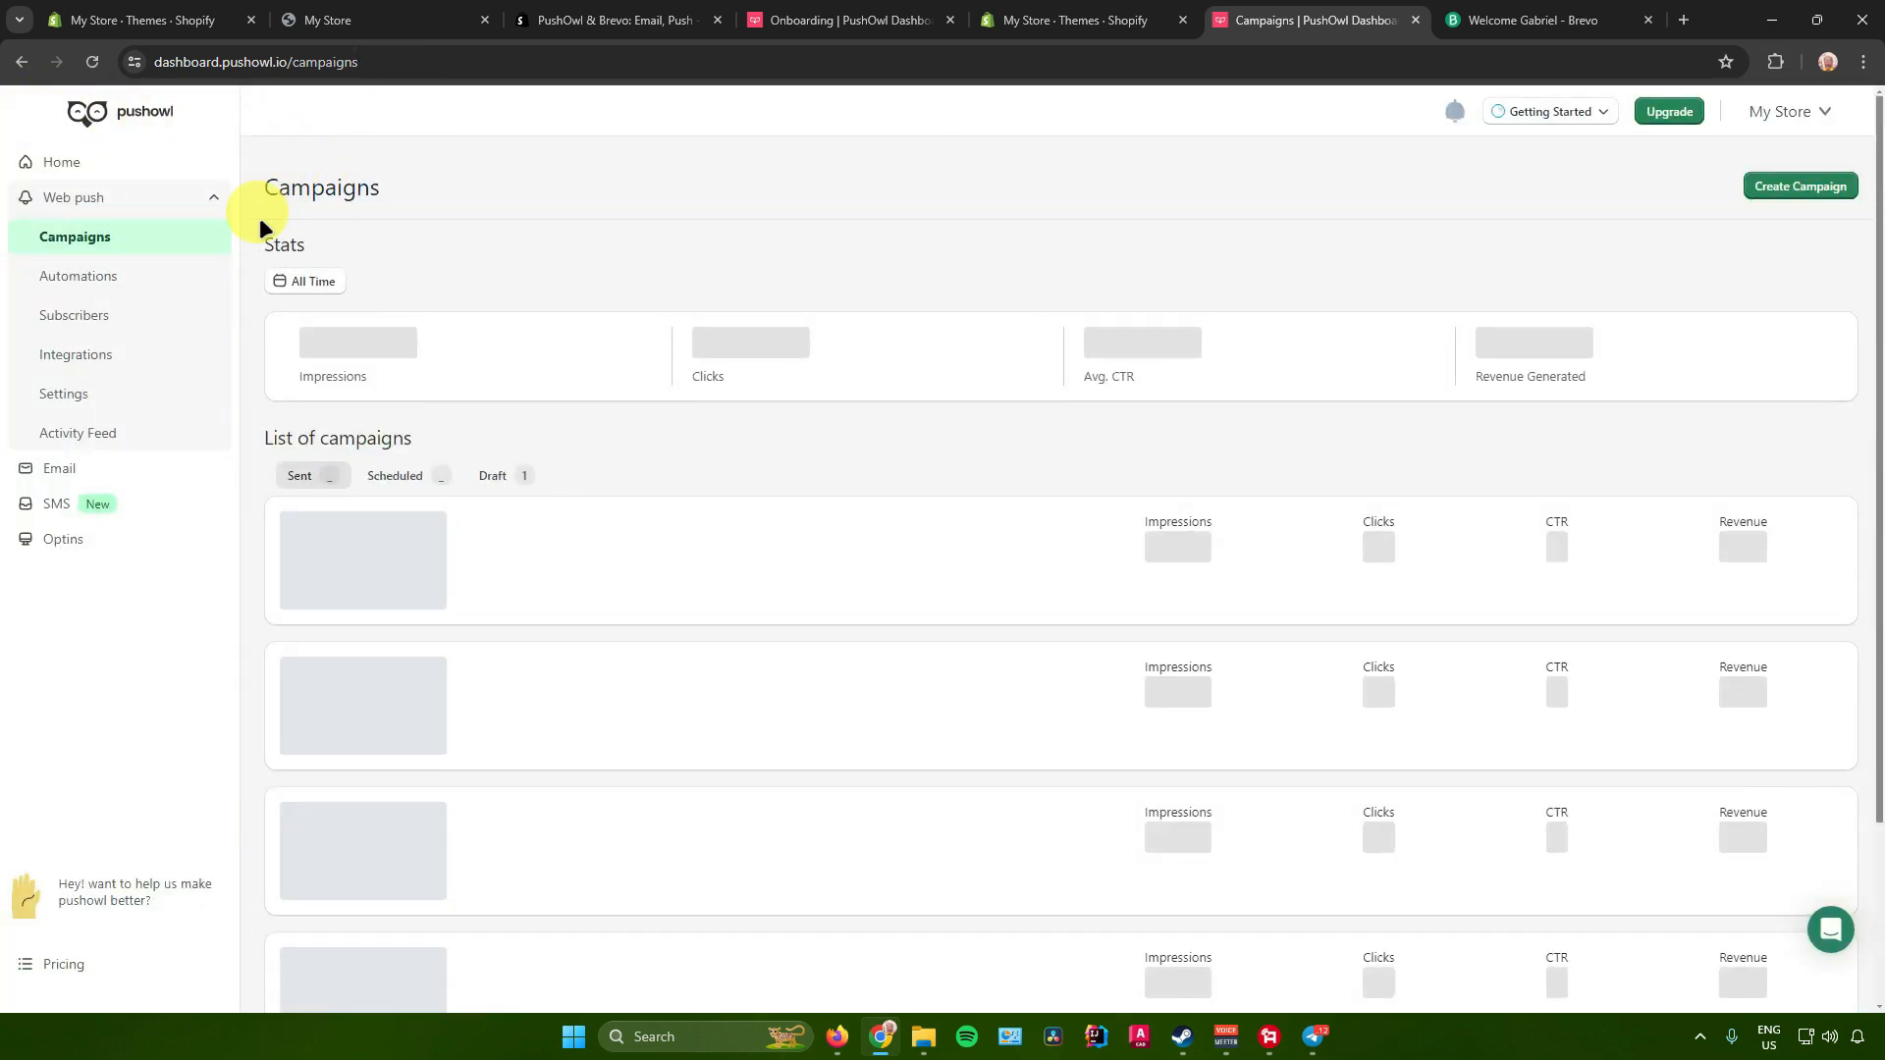
pyautogui.click(153, 504)
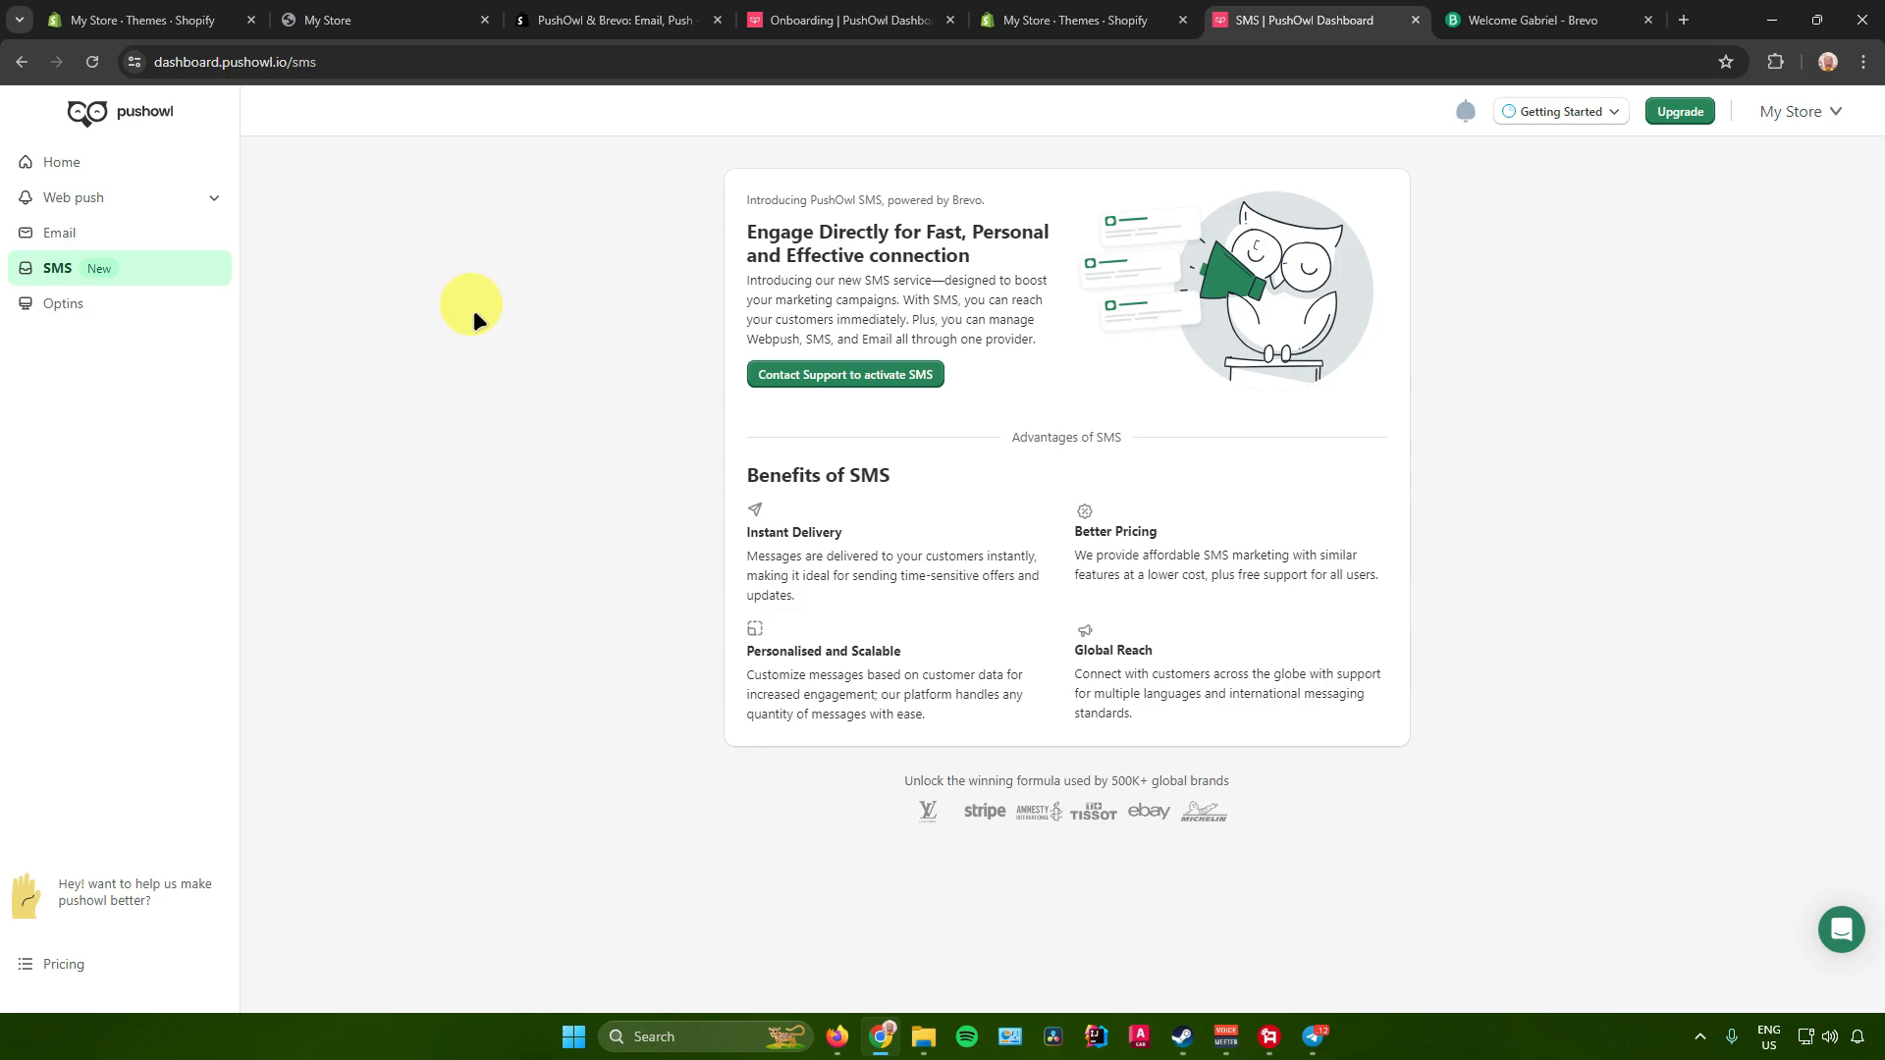
pyautogui.click(118, 161)
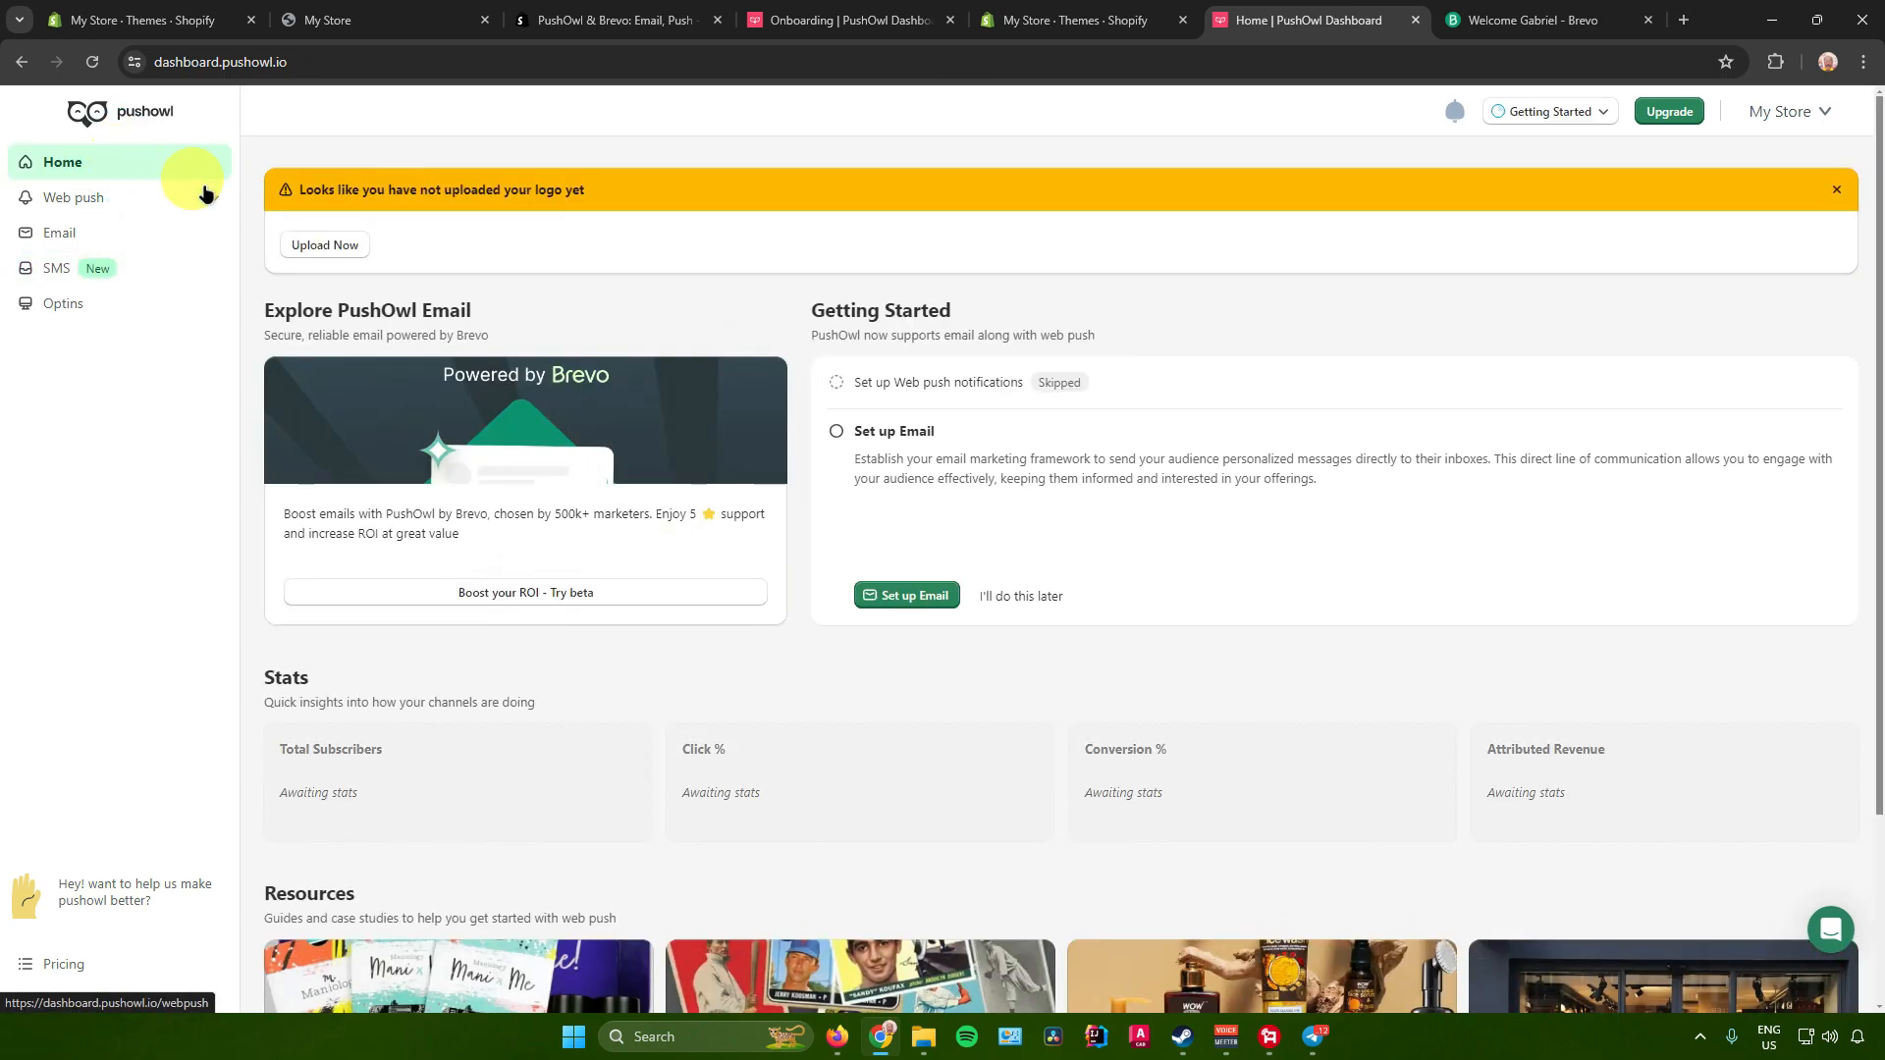